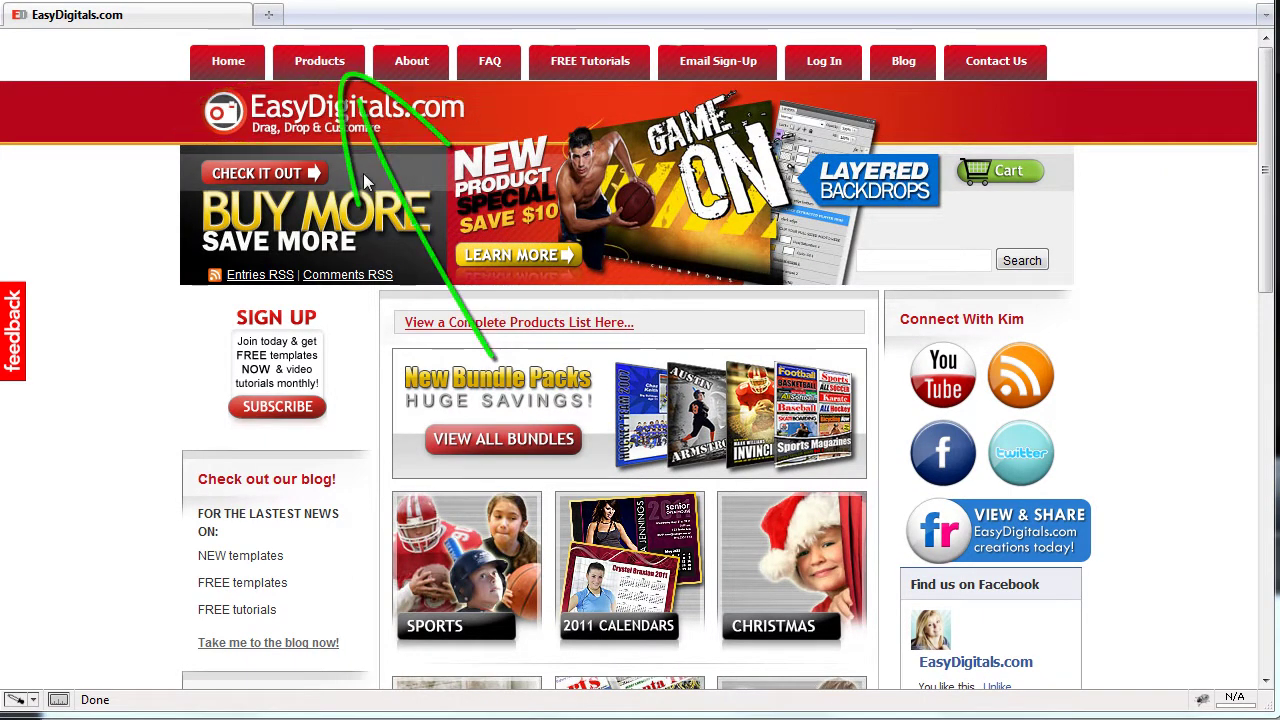
View the EasyDigitals.com Products List, then go to the free sign-up registration page
{"action": "left_click", "coordinate": [313, 66]}
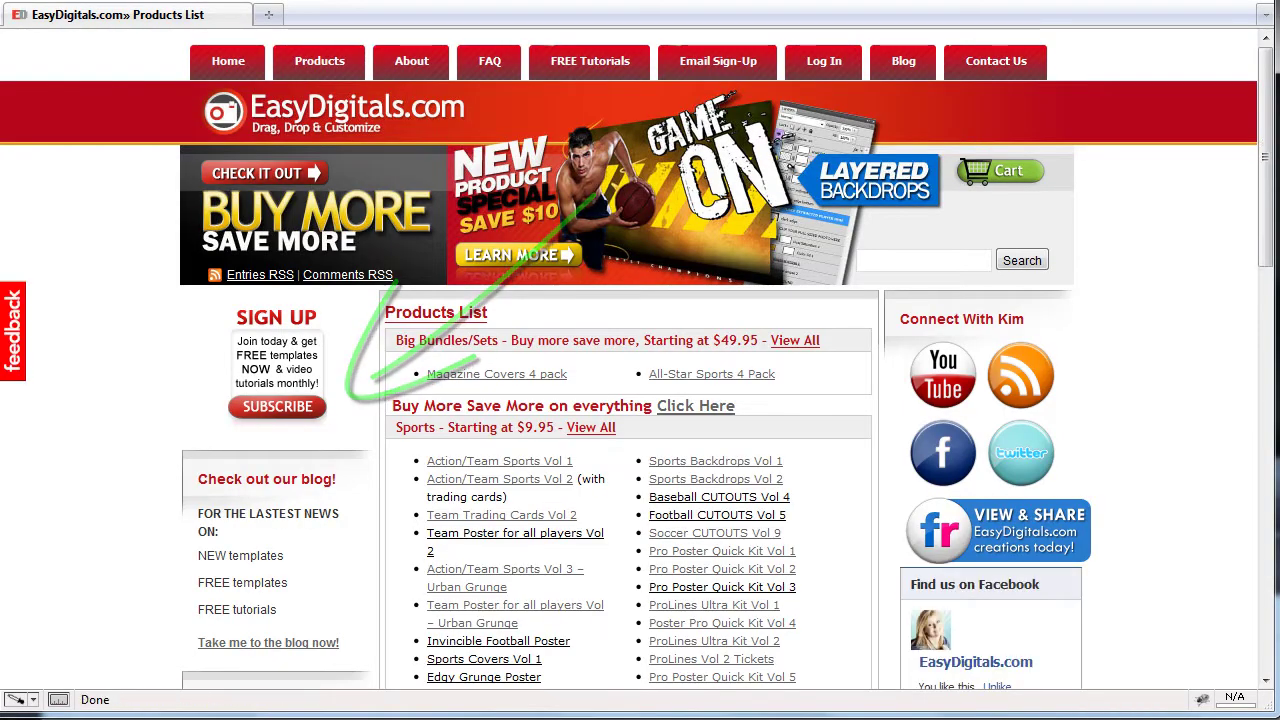
{"action": "left_click", "coordinate": [288, 385]}
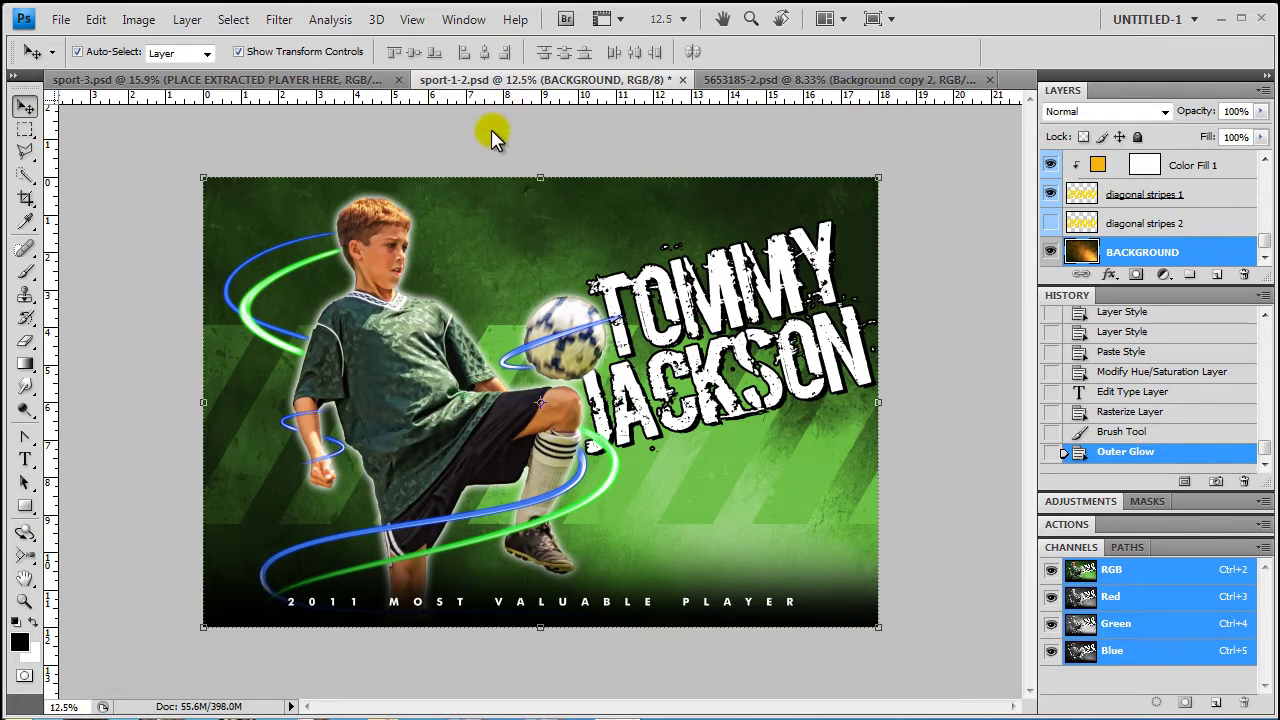
Close the finished sport-1-2.psd poster and bring up the extracted player document 5653185-2.psd
{"action": "left_click_drag", "start_coordinate": [623, 80], "coordinate": [18, 136]}
{"action": "key", "text": "ctrl+w"}
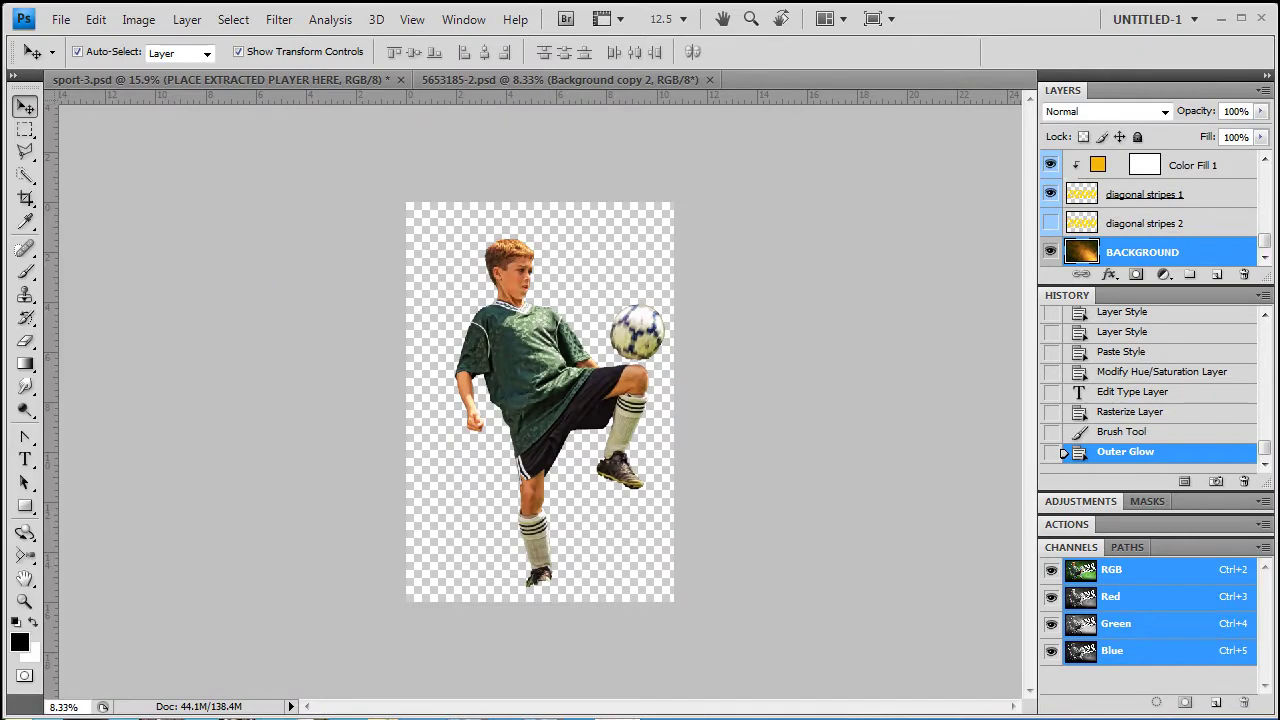
{"action": "left_click", "coordinate": [300, 79]}
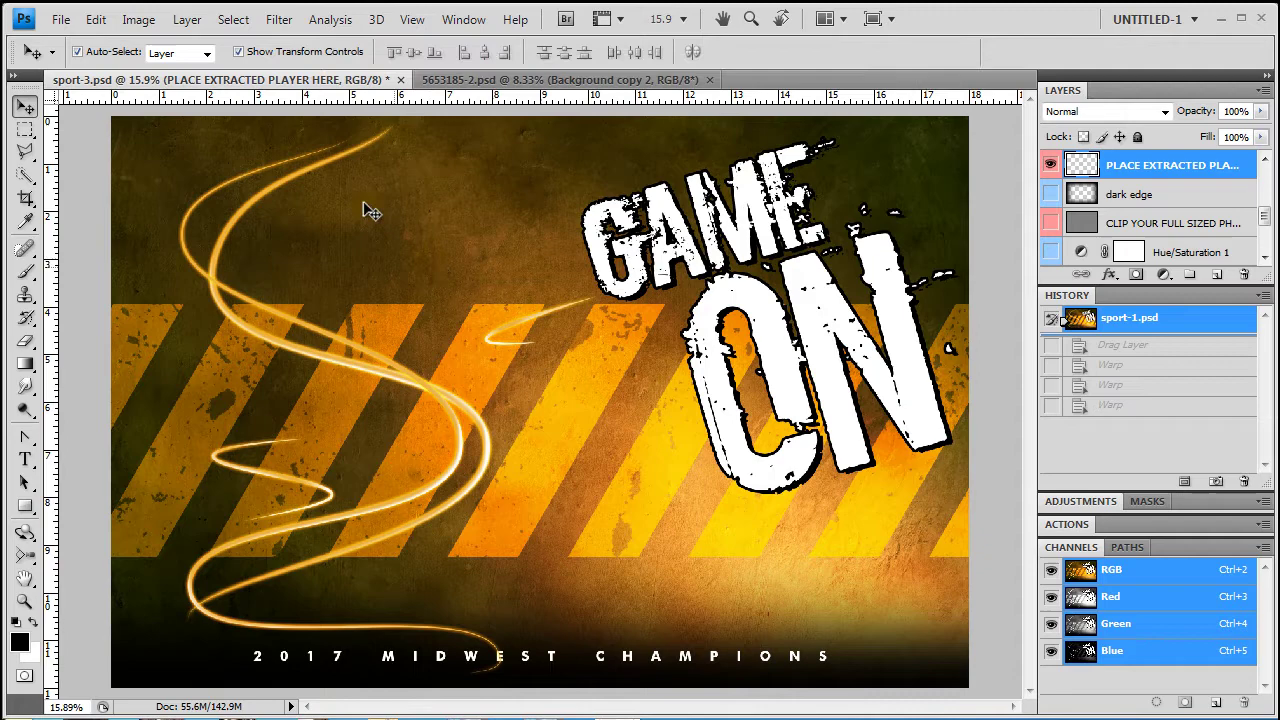
{"action": "left_click", "coordinate": [60, 19]}
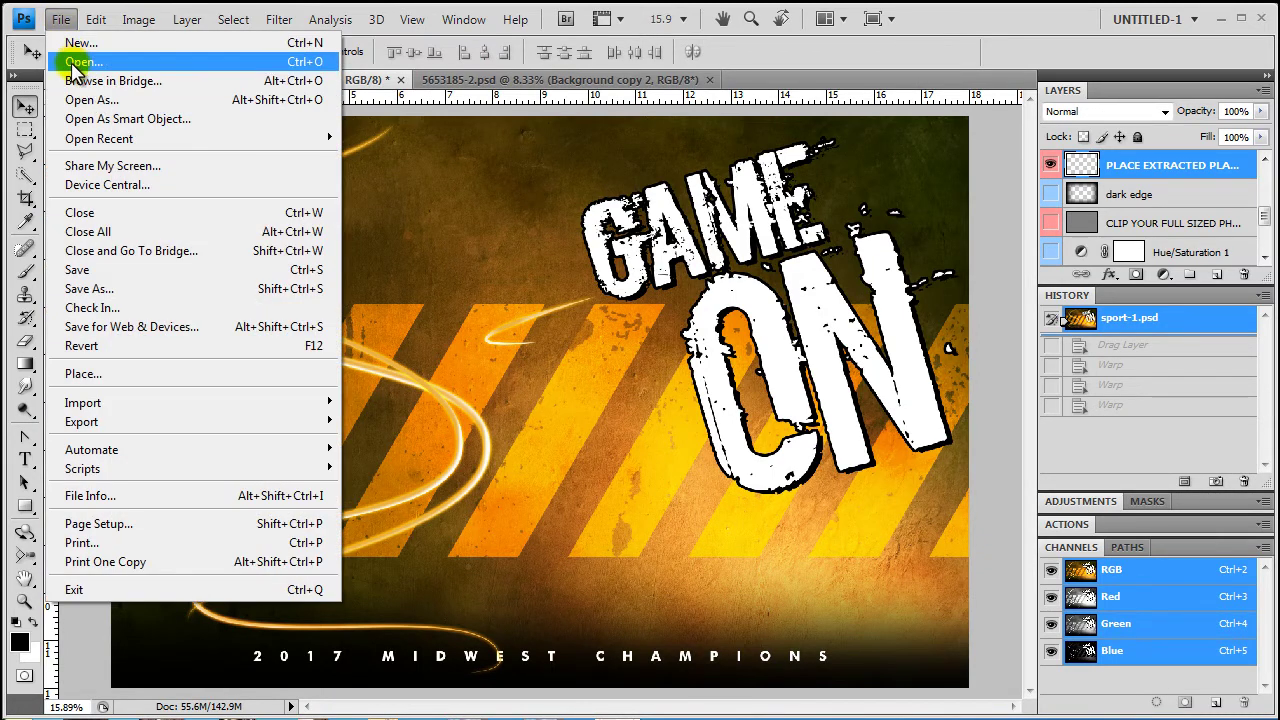
{"action": "left_click", "coordinate": [75, 60]}
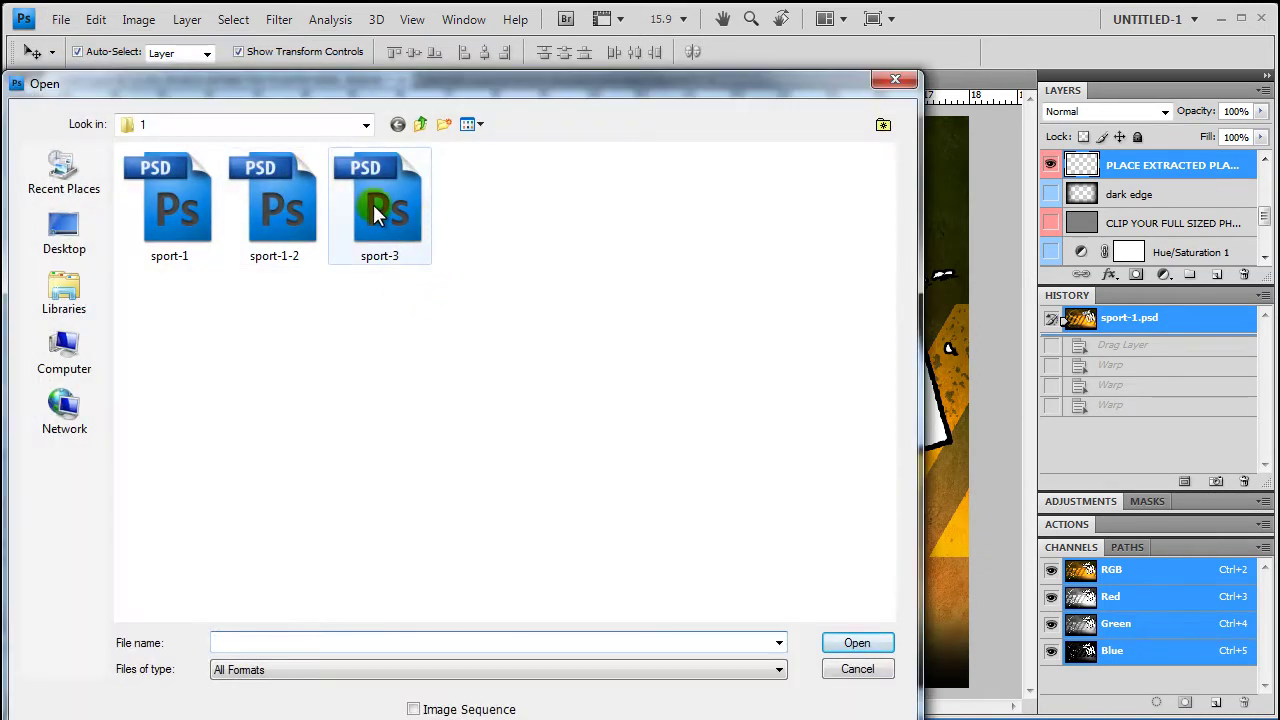
{"action": "left_click", "coordinate": [858, 670]}
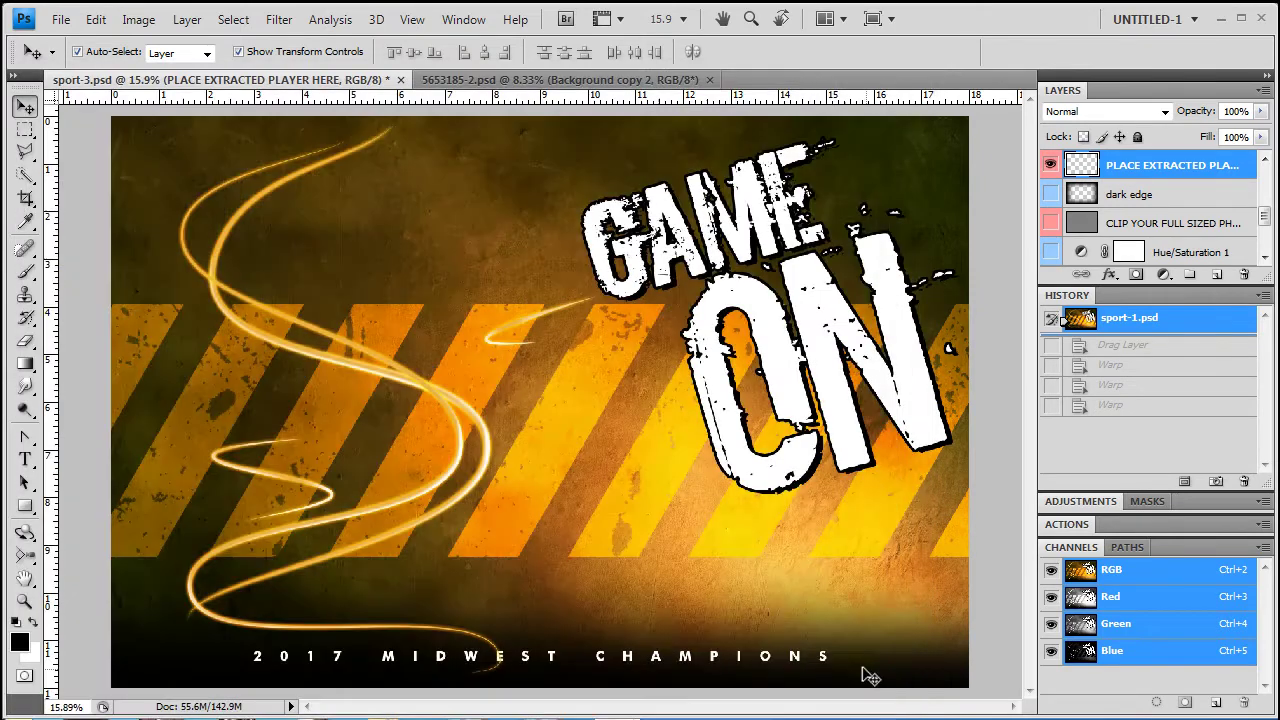
{"action": "left_click", "coordinate": [430, 88]}
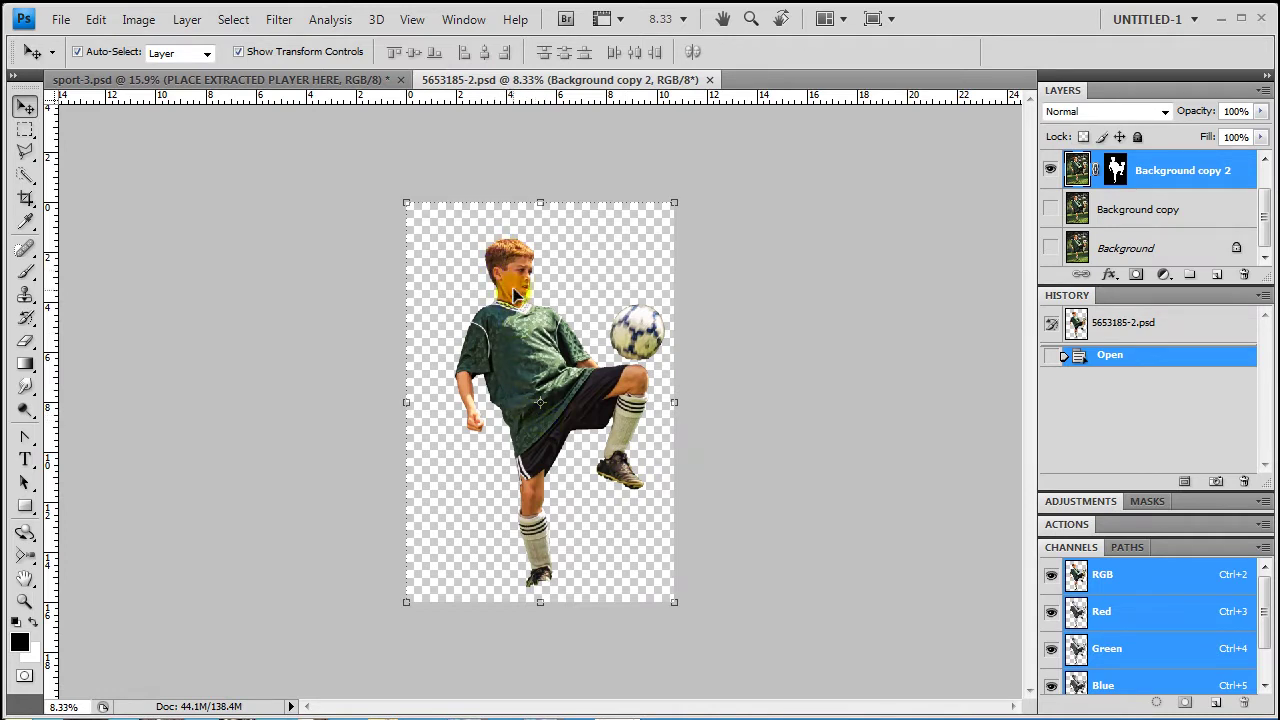
Drag the cut-out player from 5653185-2.psd into the Game On poster and shift it left
{"action": "left_click_drag", "start_coordinate": [503, 88], "coordinate": [758, 120]}
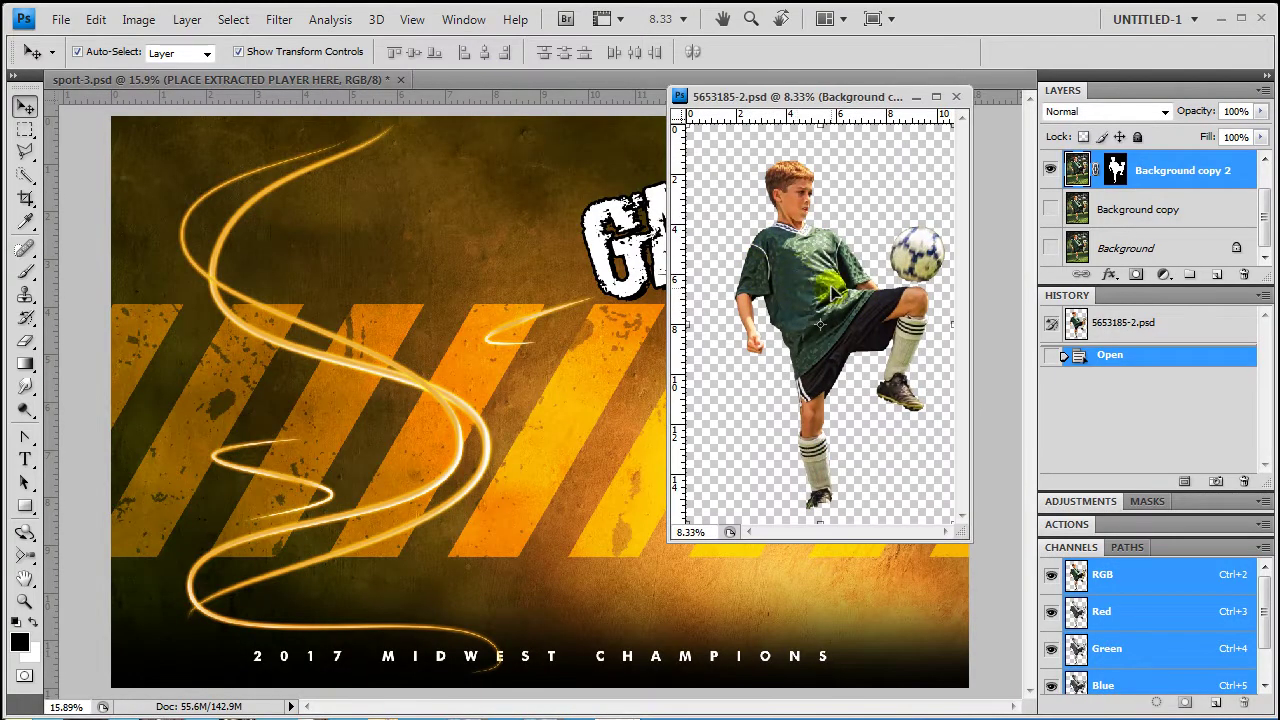
{"action": "left_click_drag", "start_coordinate": [818, 275], "coordinate": [445, 362]}
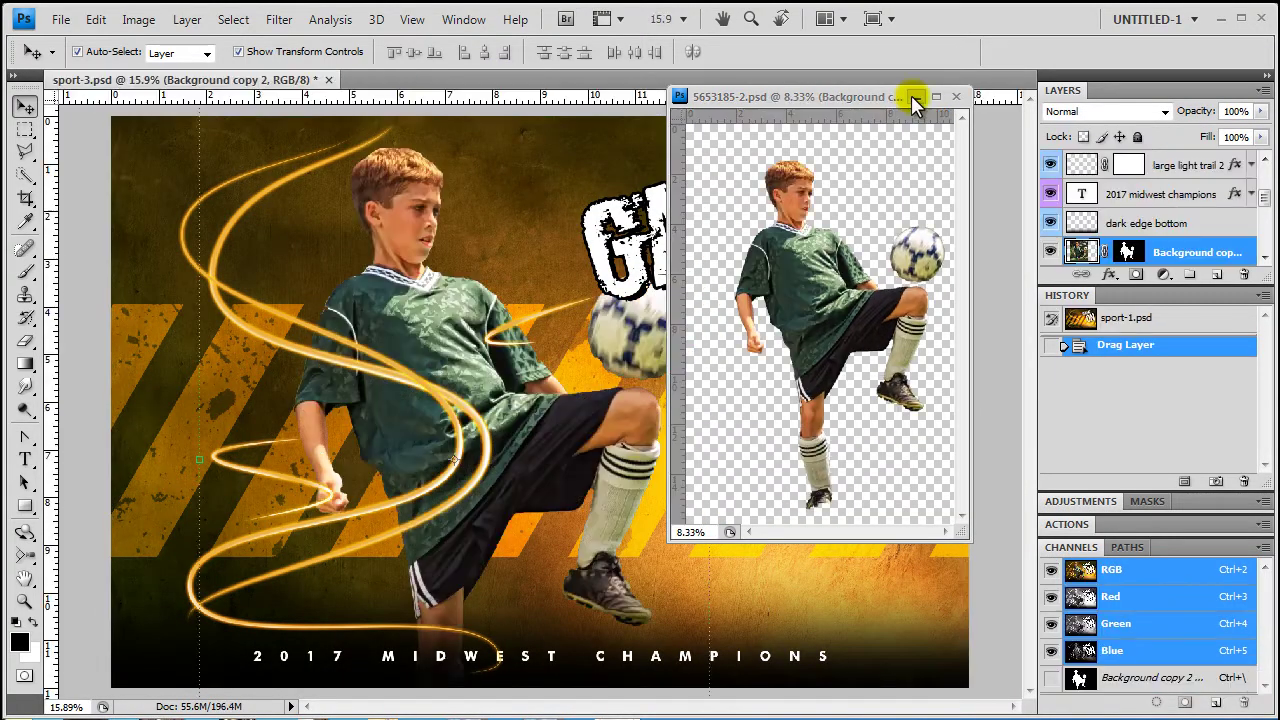
{"action": "left_click", "coordinate": [916, 97]}
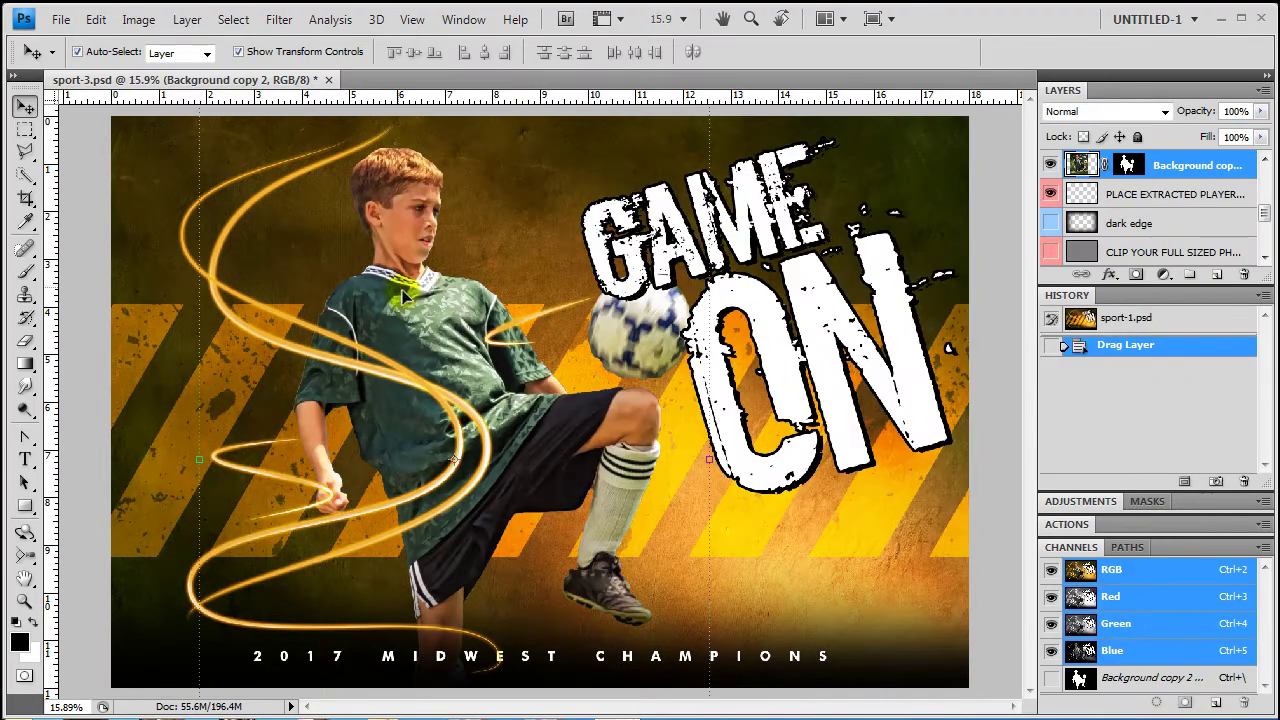
{"action": "left_click_drag", "start_coordinate": [447, 291], "coordinate": [352, 296]}
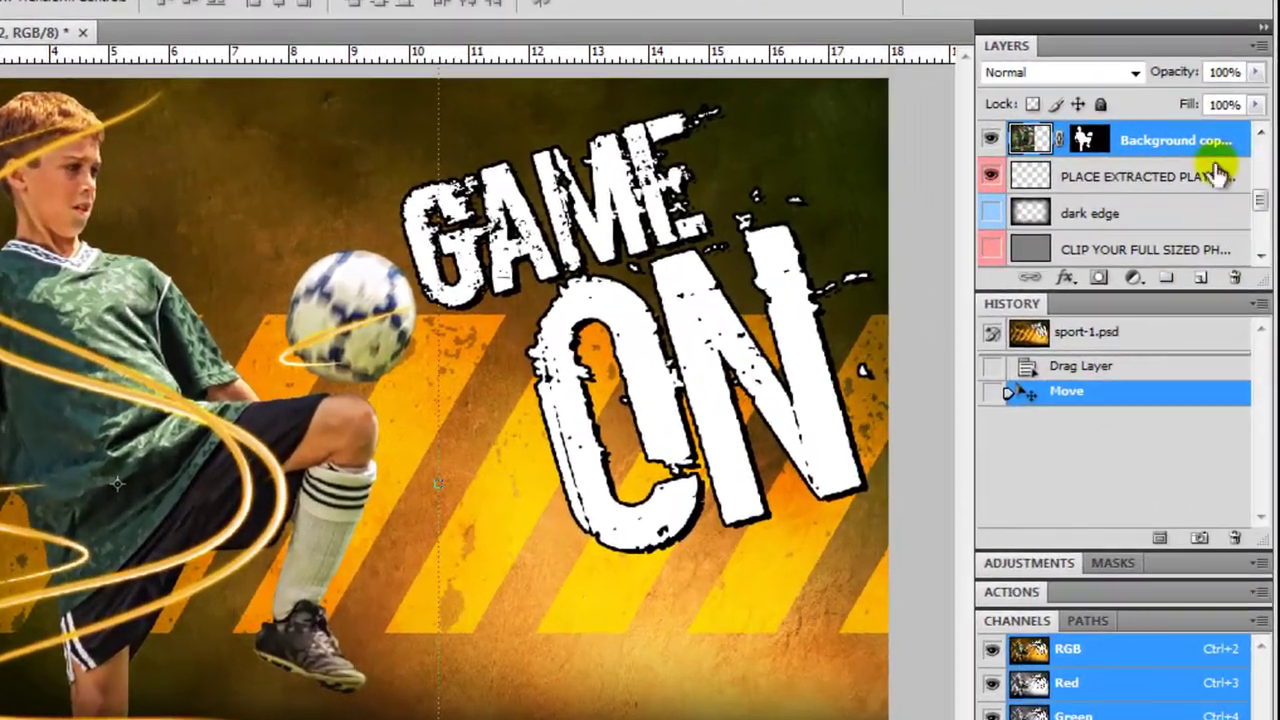
{"action": "scroll", "coordinate": [1150, 225], "scroll_direction": "up", "scroll_amount": 1}
{"action": "left_click", "coordinate": [1133, 224]}
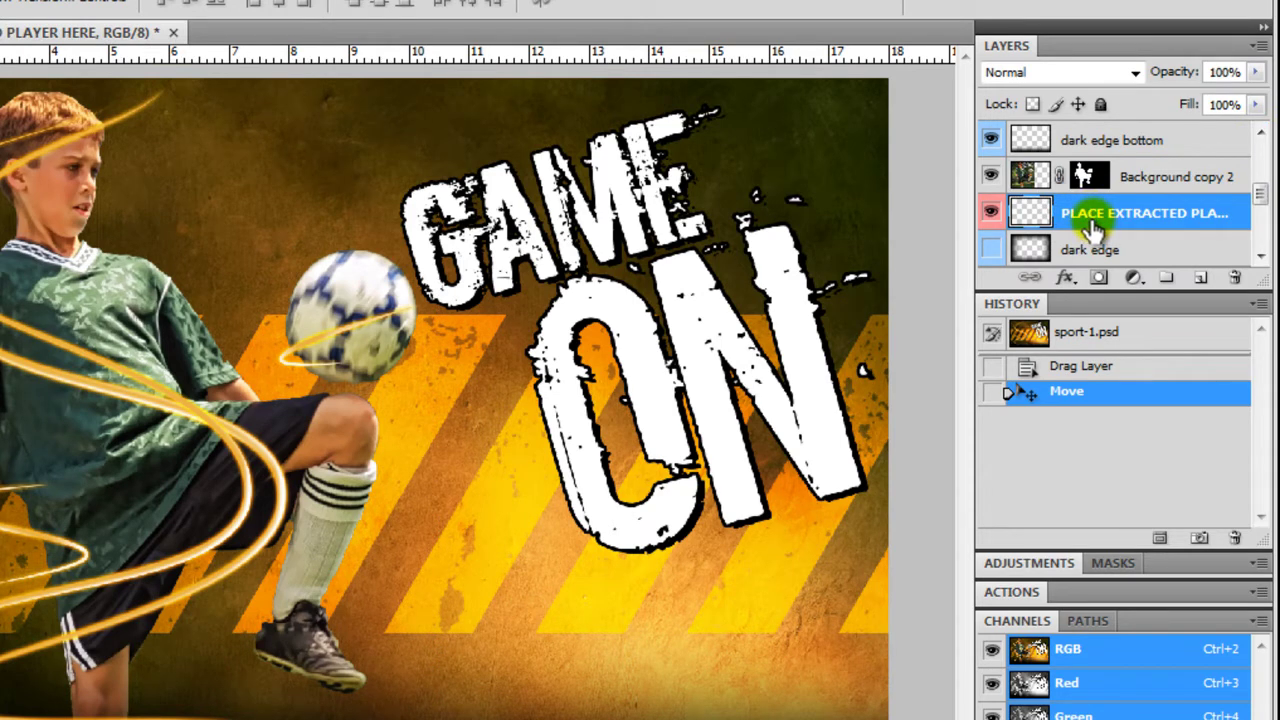
{"action": "left_click", "coordinate": [1141, 182]}
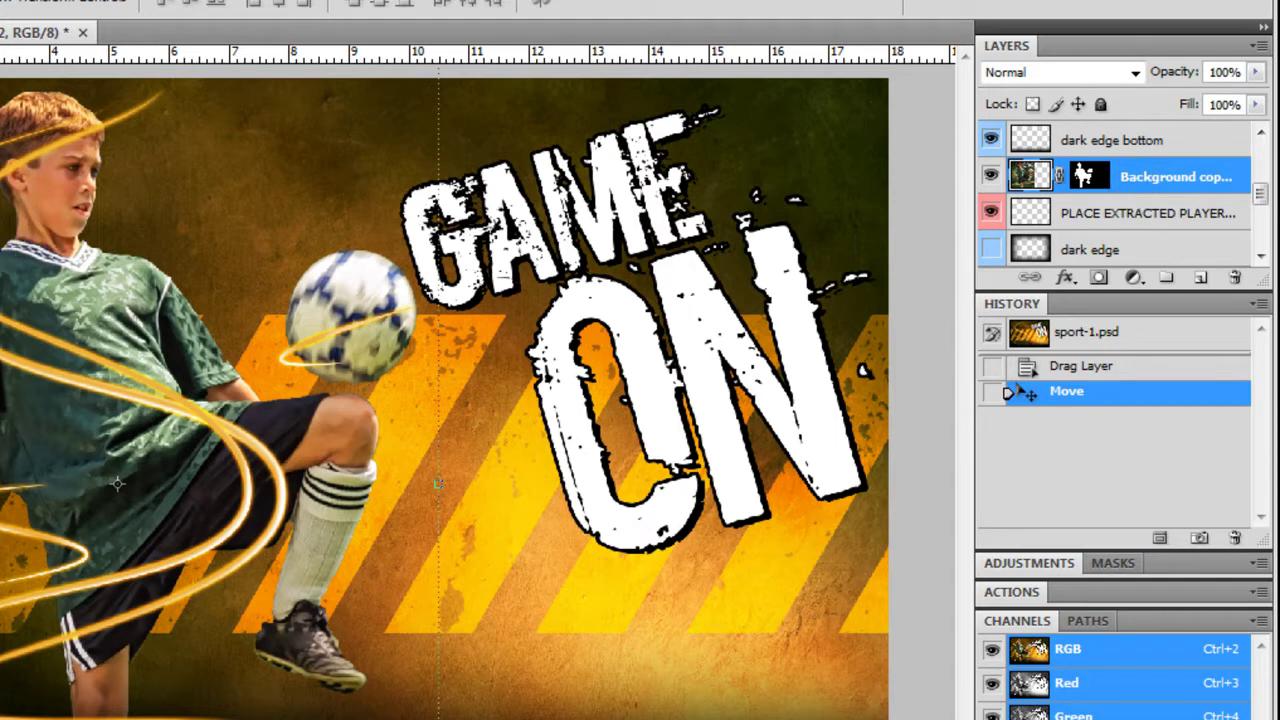
Open large light trail 1's layer style and change its Outer Glow from orange to blue
{"action": "key", "text": "alt+comma"}
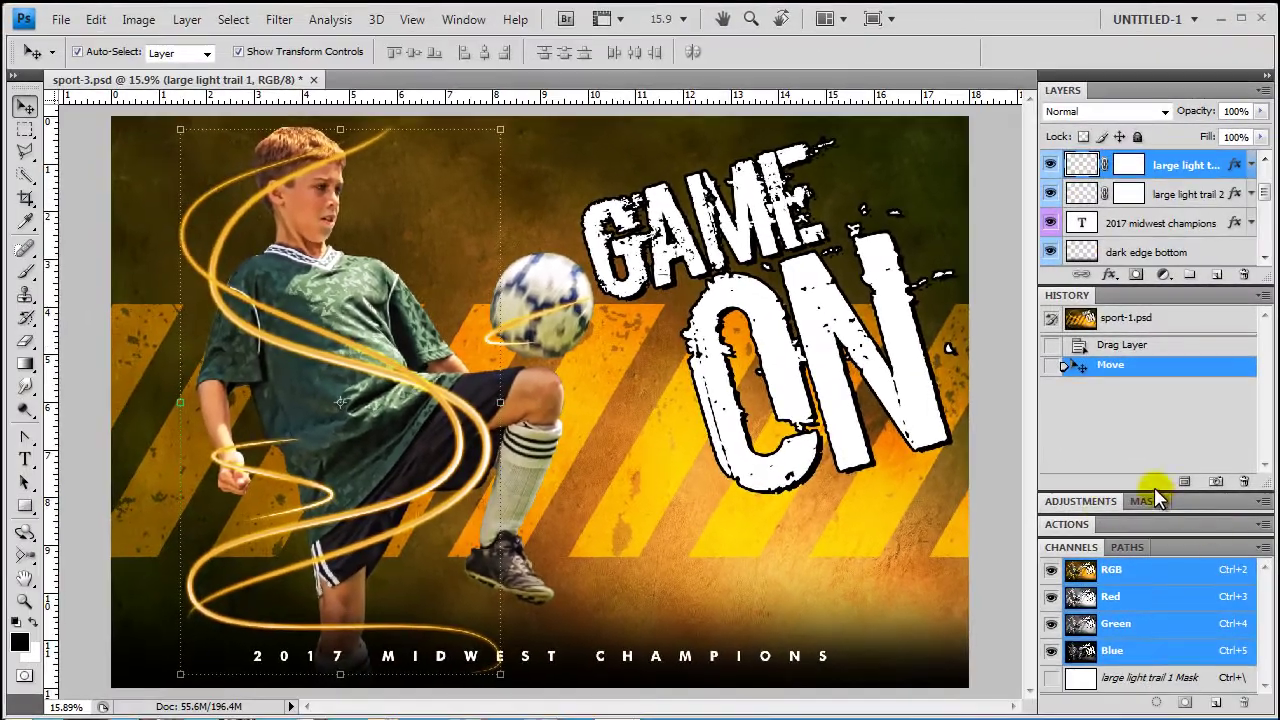
{"action": "left_click", "coordinate": [1238, 224]}
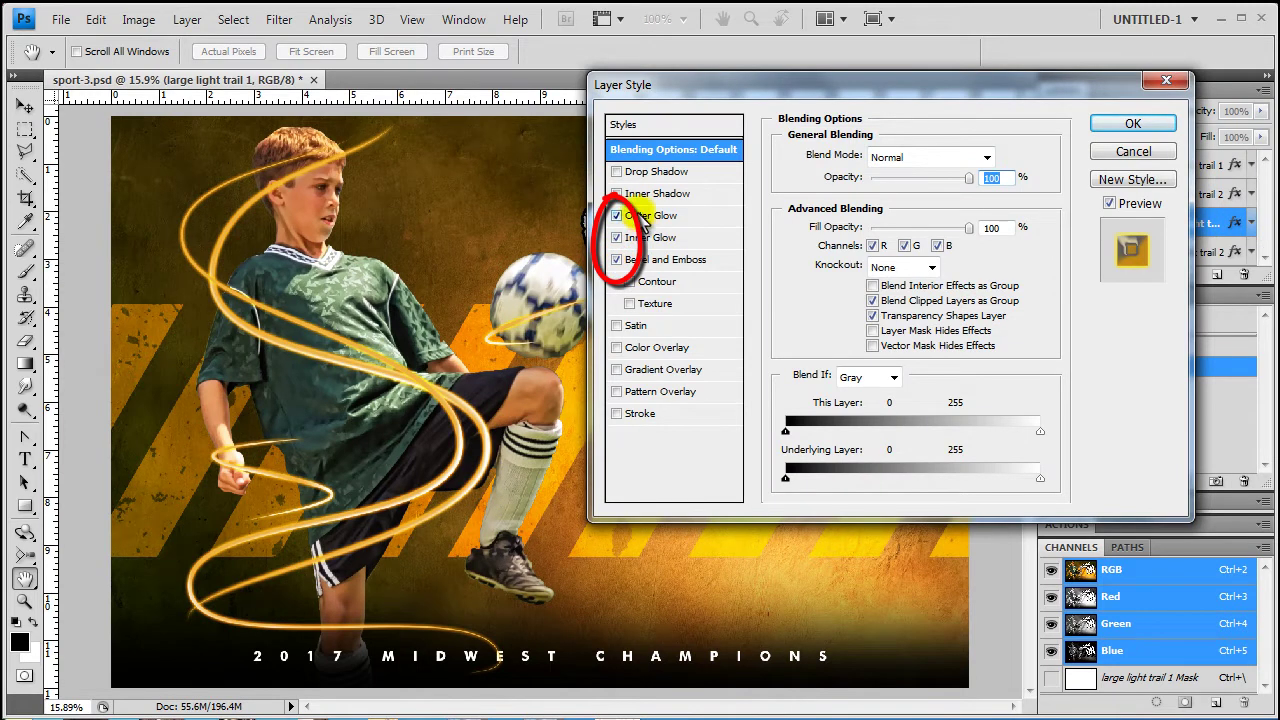
{"action": "left_click", "coordinate": [645, 215]}
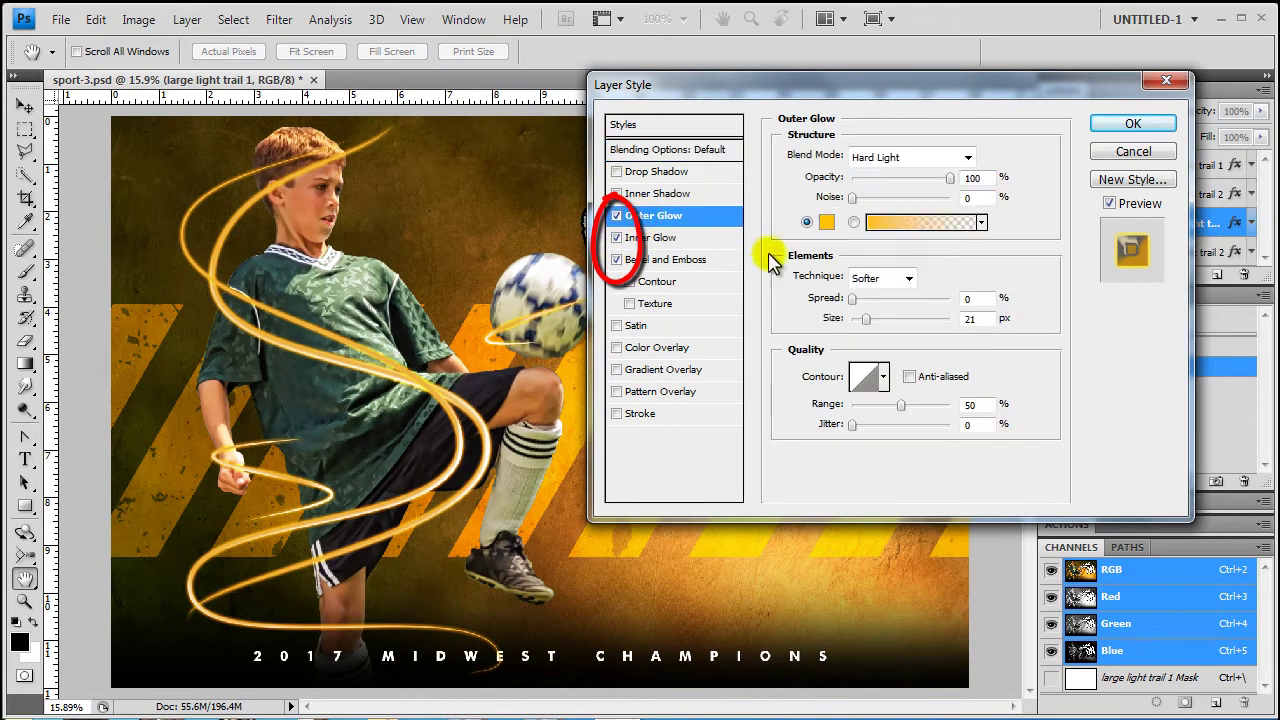
{"action": "left_click", "coordinate": [827, 224]}
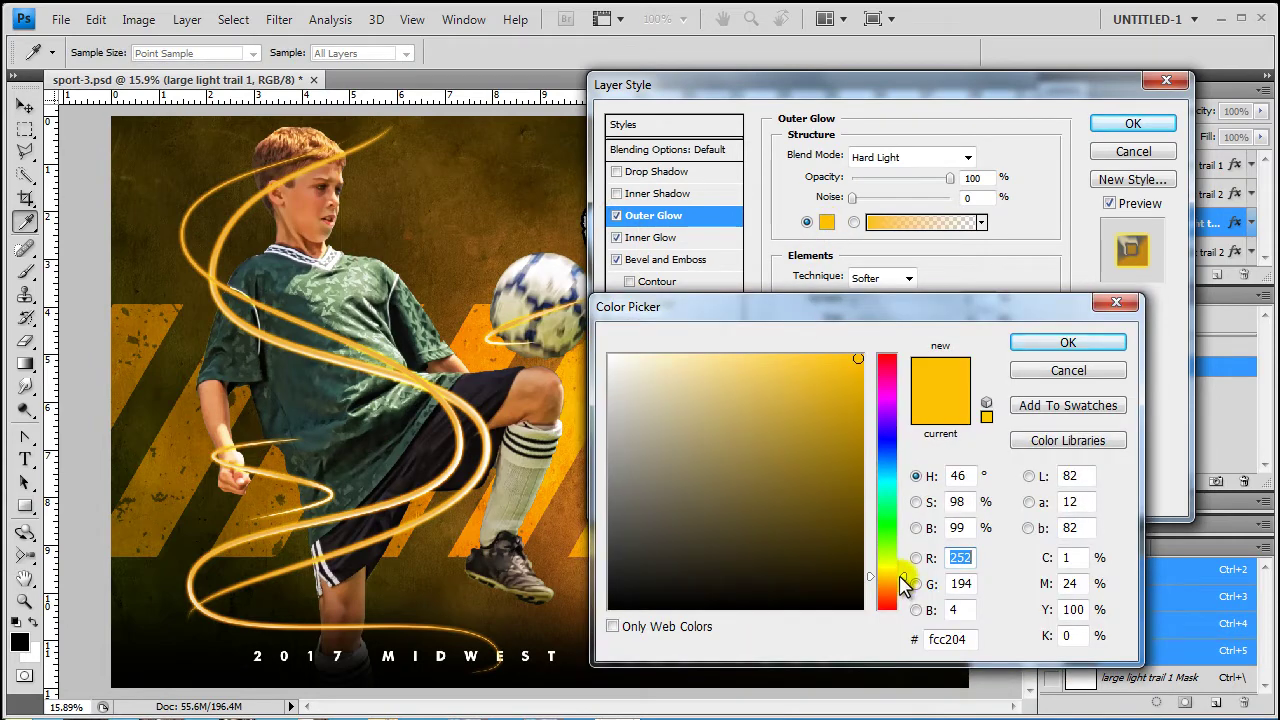
{"action": "mouse_move", "coordinate": [901, 576]}
{"action": "left_mouse_down"}
{"action": "mouse_move", "coordinate": [905, 447]}
{"action": "mouse_move", "coordinate": [905, 458]}
{"action": "left_mouse_up"}
{"action": "left_click", "coordinate": [1068, 342]}
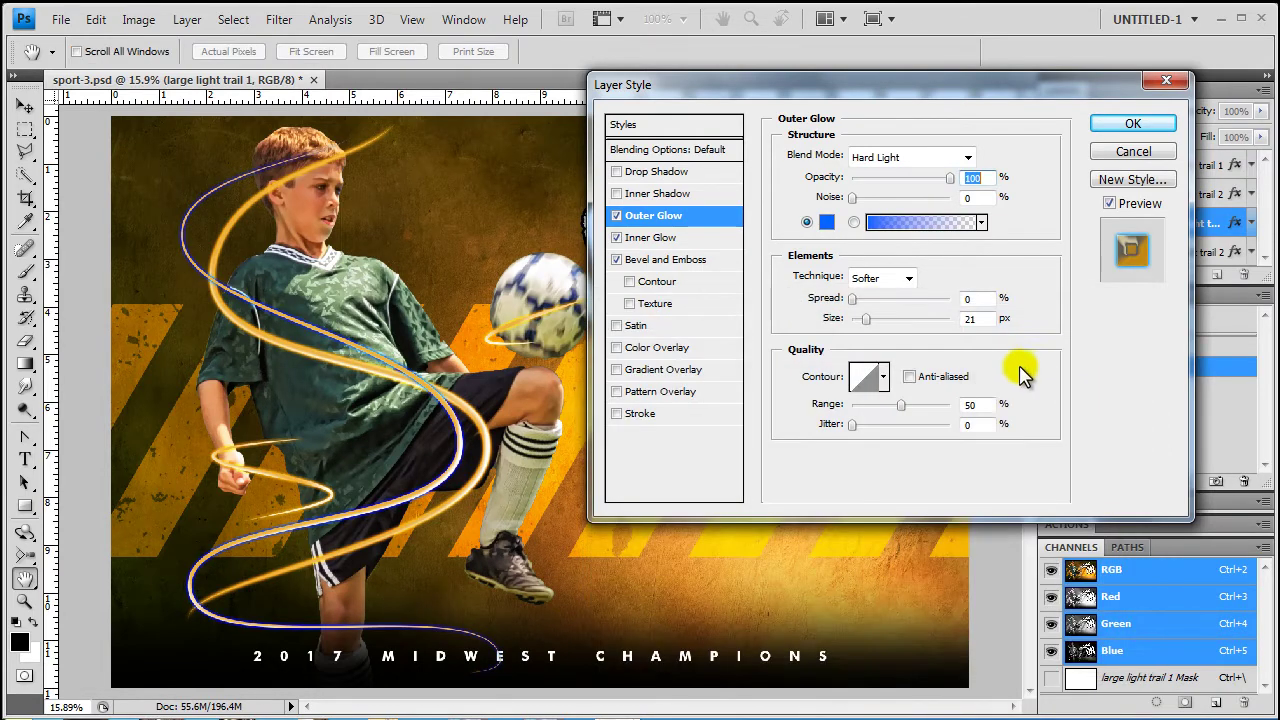
Change the trail's Inner Glow colour to pale blue
{"action": "left_click", "coordinate": [645, 238]}
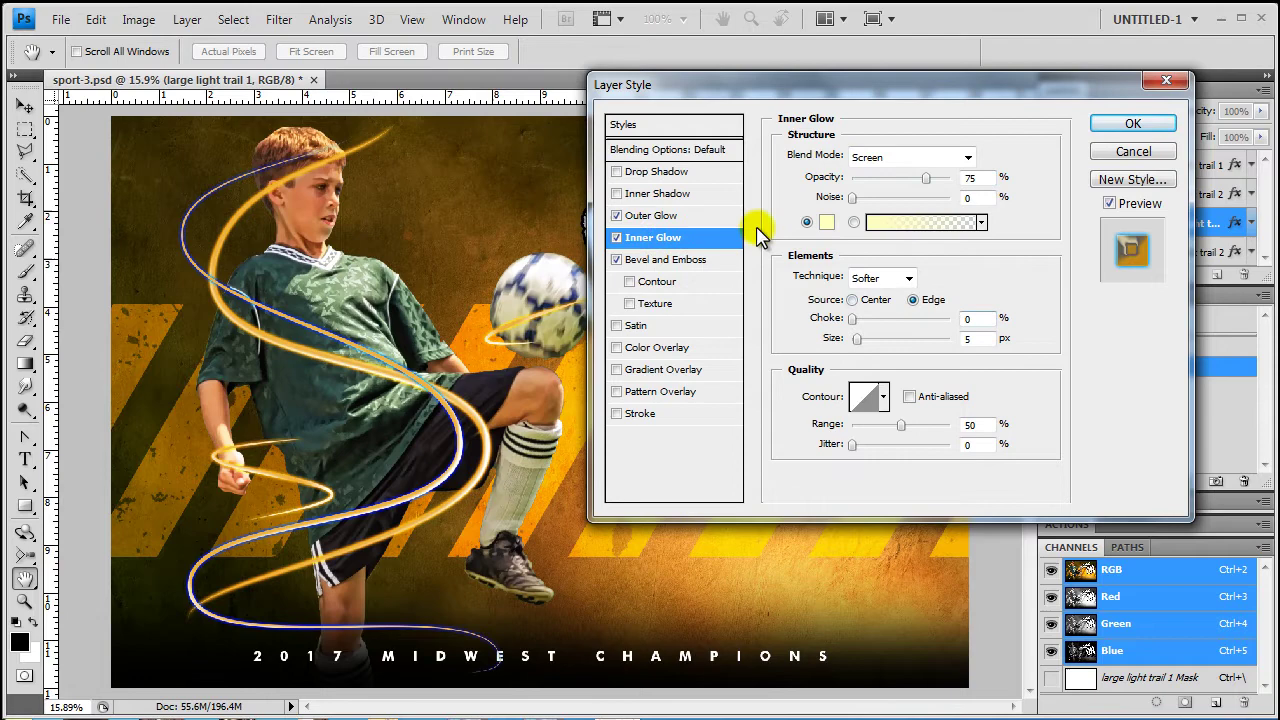
{"action": "left_click", "coordinate": [826, 224]}
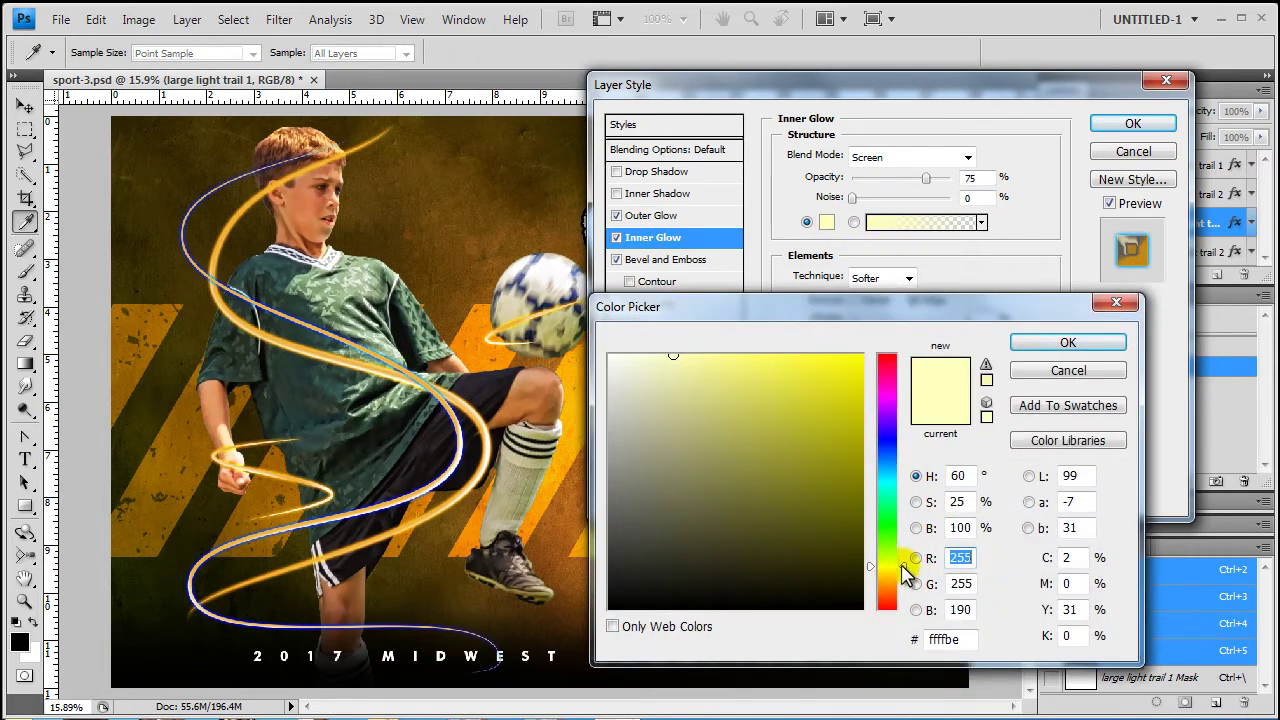
{"action": "left_click_drag", "start_coordinate": [905, 572], "coordinate": [906, 455]}
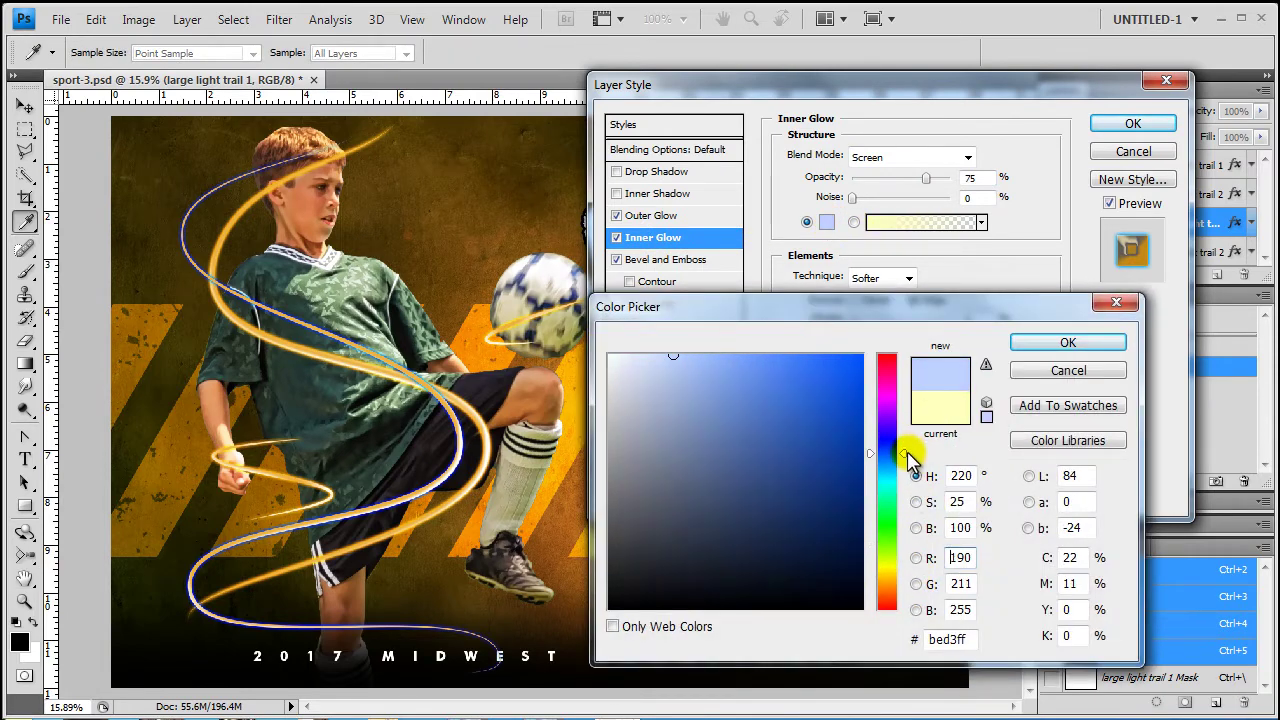
{"action": "left_click", "coordinate": [940, 405]}
{"action": "key", "text": "Return"}
Set the bevel highlight to pale blue and the shadow to deep blue #001ae0, then apply
{"action": "left_click", "coordinate": [663, 260]}
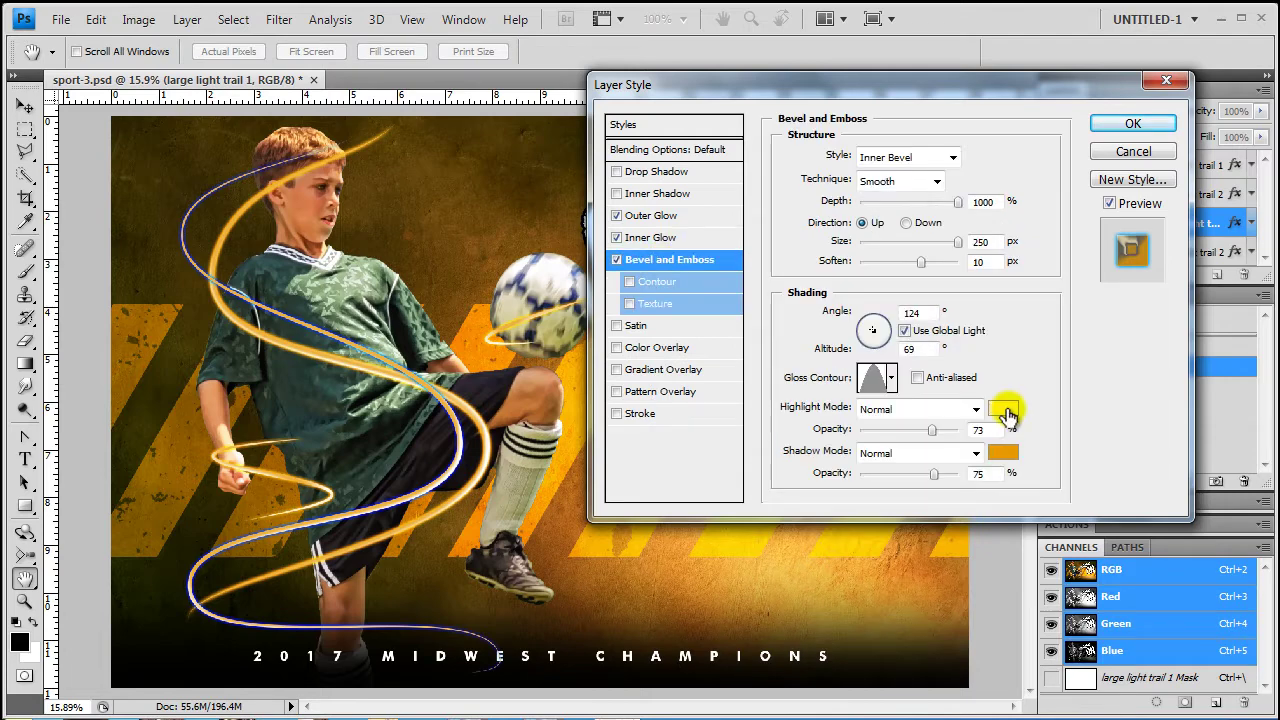
{"action": "left_click", "coordinate": [1003, 410]}
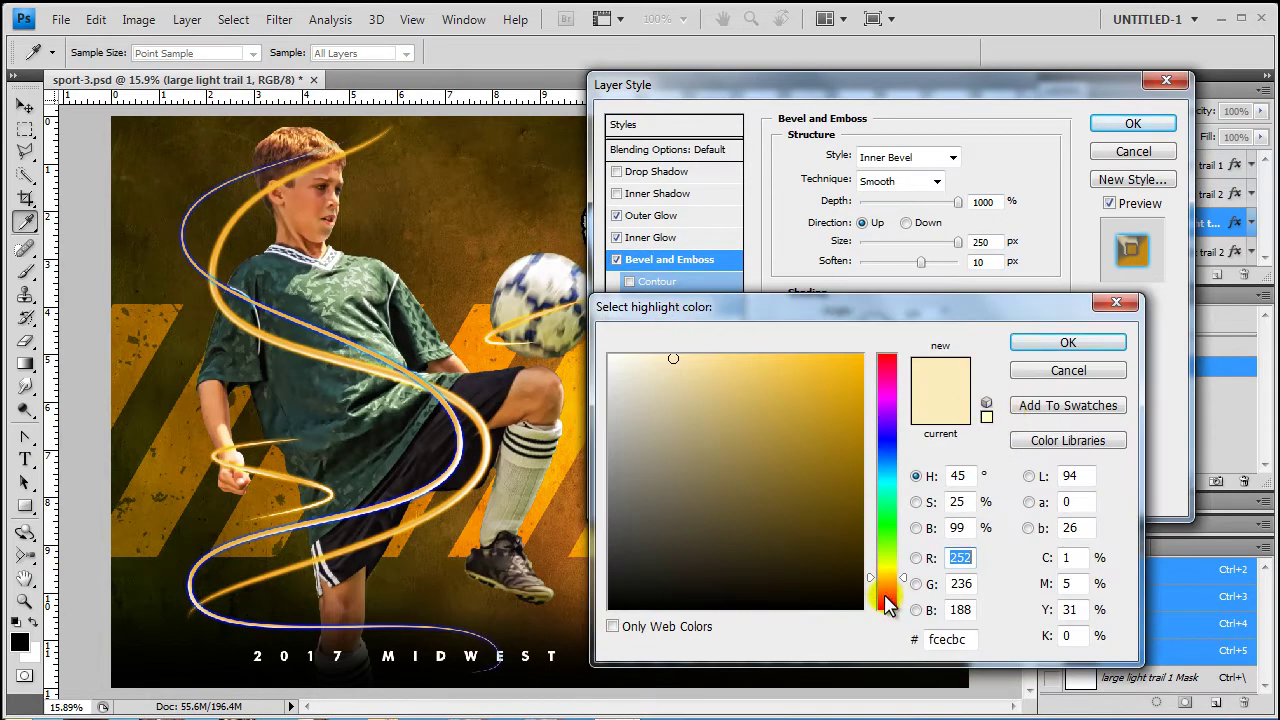
{"action": "left_click_drag", "start_coordinate": [906, 580], "coordinate": [903, 455]}
{"action": "left_click", "coordinate": [1025, 343]}
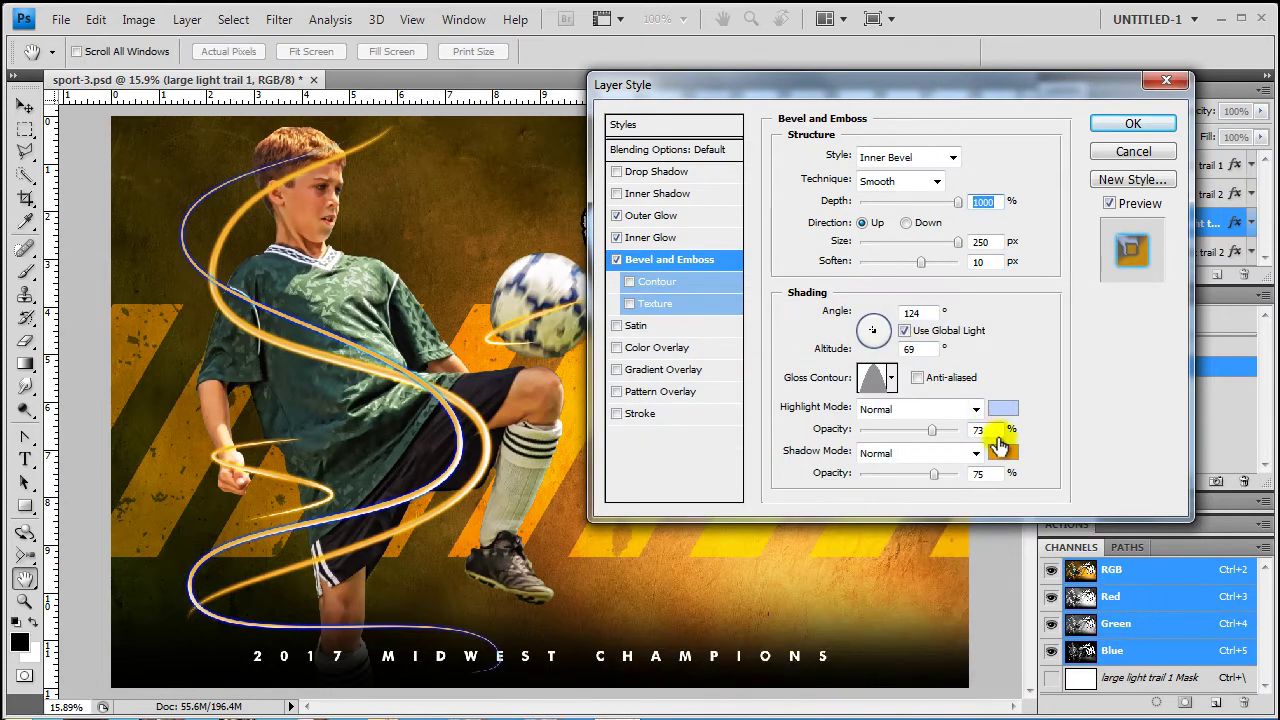
{"action": "left_click", "coordinate": [1003, 456]}
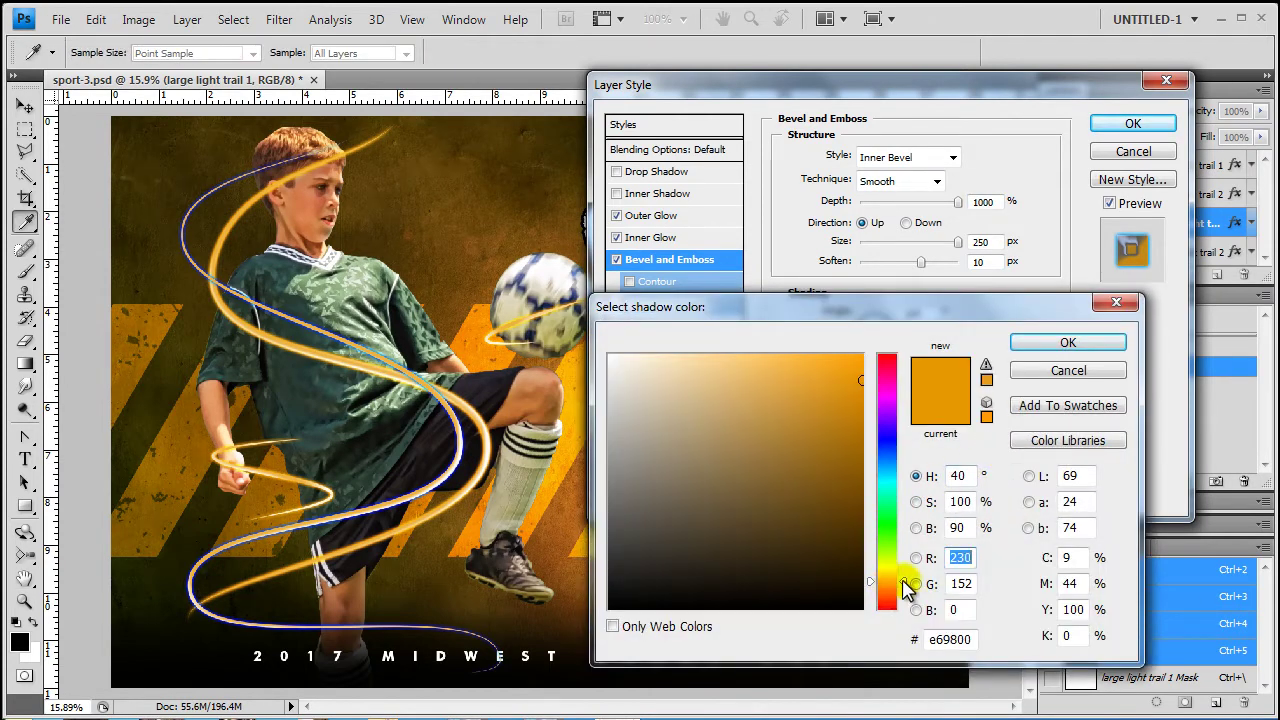
{"action": "left_click_drag", "start_coordinate": [903, 580], "coordinate": [909, 456]}
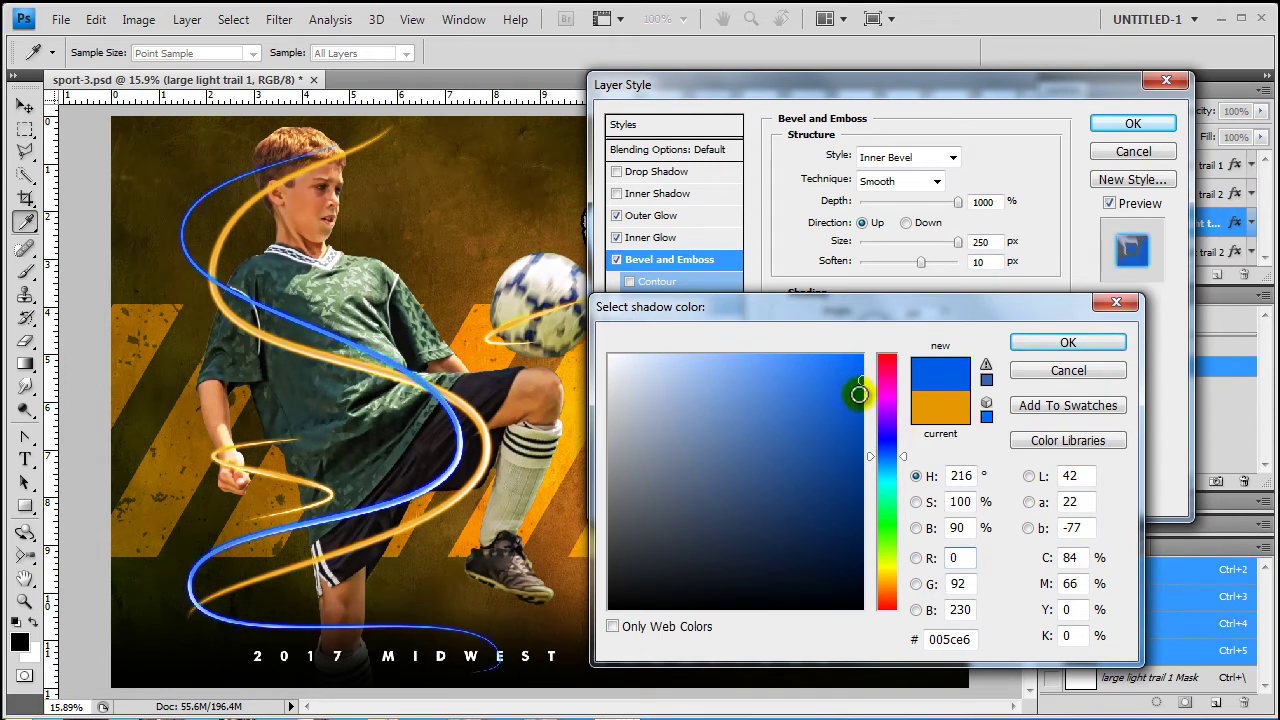
{"action": "left_click_drag", "start_coordinate": [907, 460], "coordinate": [905, 447]}
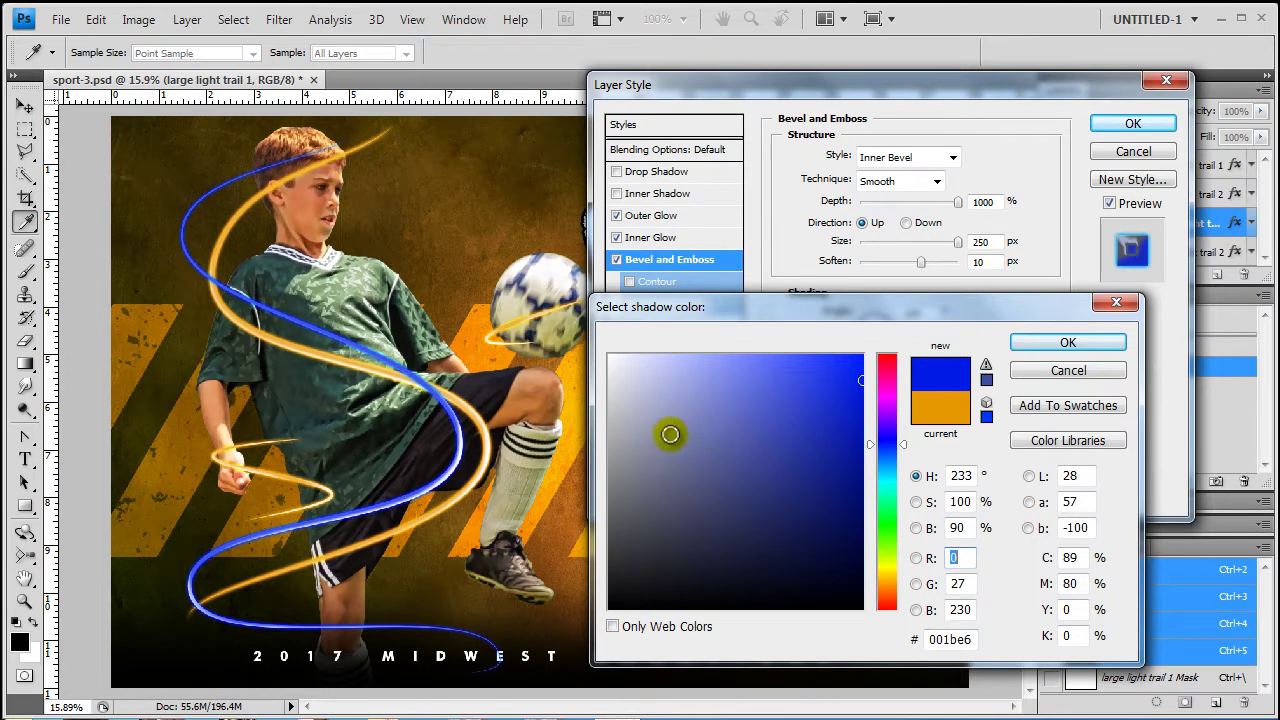
{"action": "left_click_drag", "start_coordinate": [694, 466], "coordinate": [865, 390]}
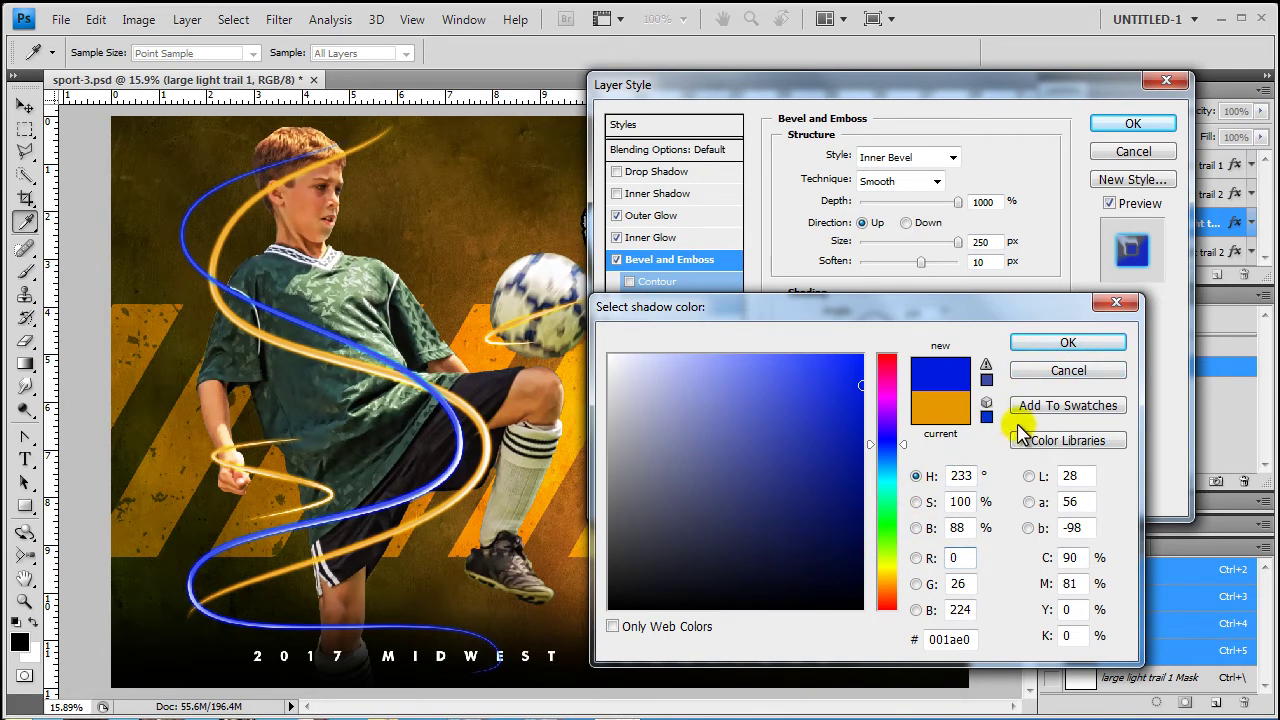
{"action": "left_click", "coordinate": [898, 455]}
{"action": "left_click", "coordinate": [1068, 342]}
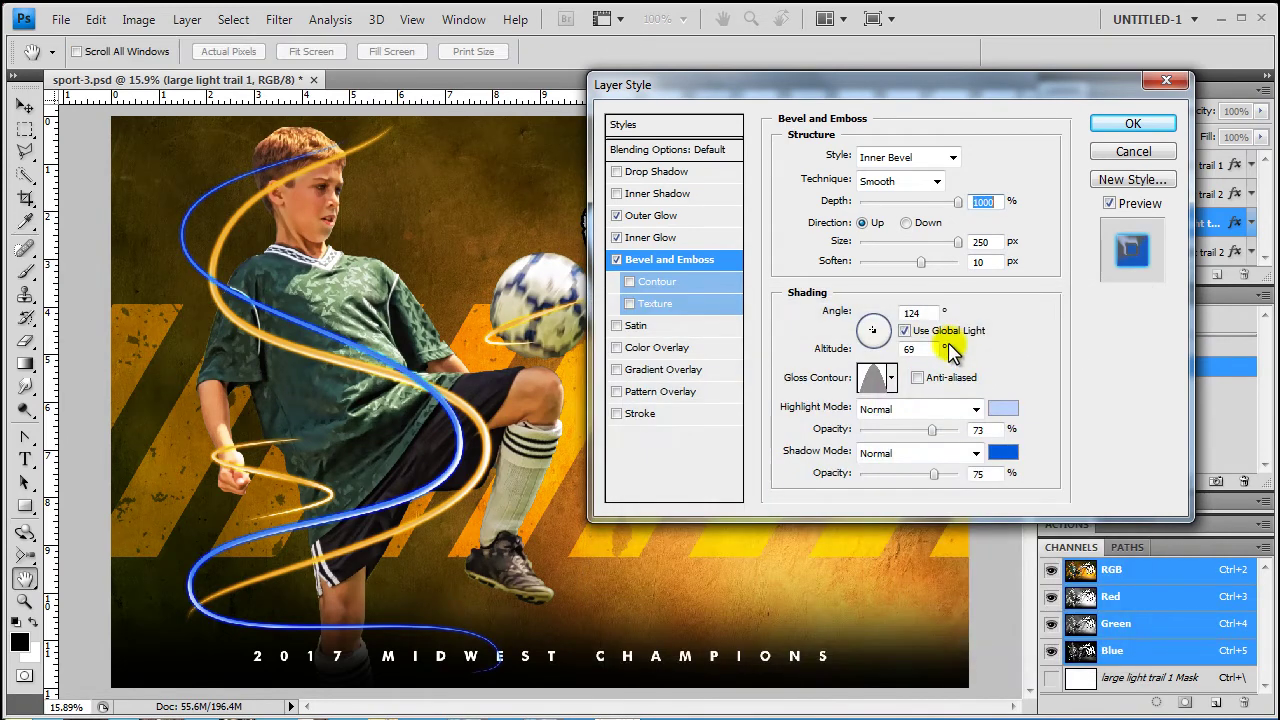
Open large light trail 2's layer style and turn its Outer Glow from yellow to green
{"action": "left_click", "coordinate": [1124, 126]}
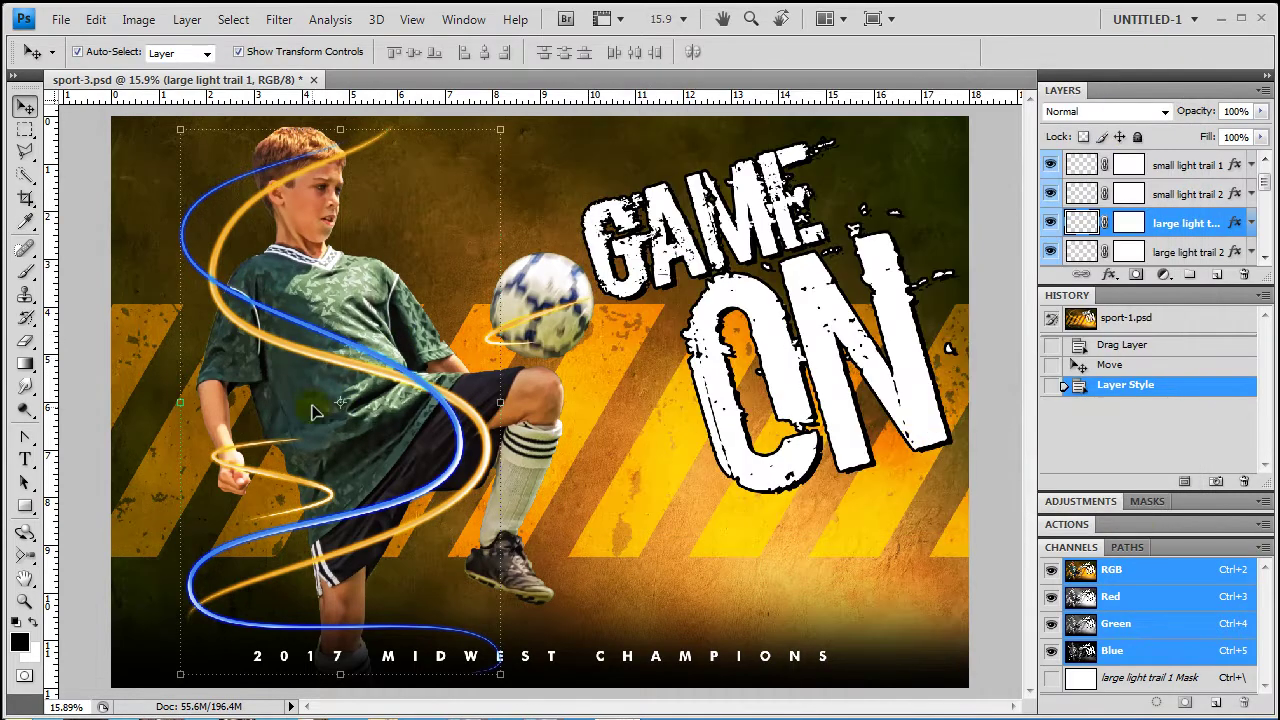
{"action": "left_click", "coordinate": [1237, 255]}
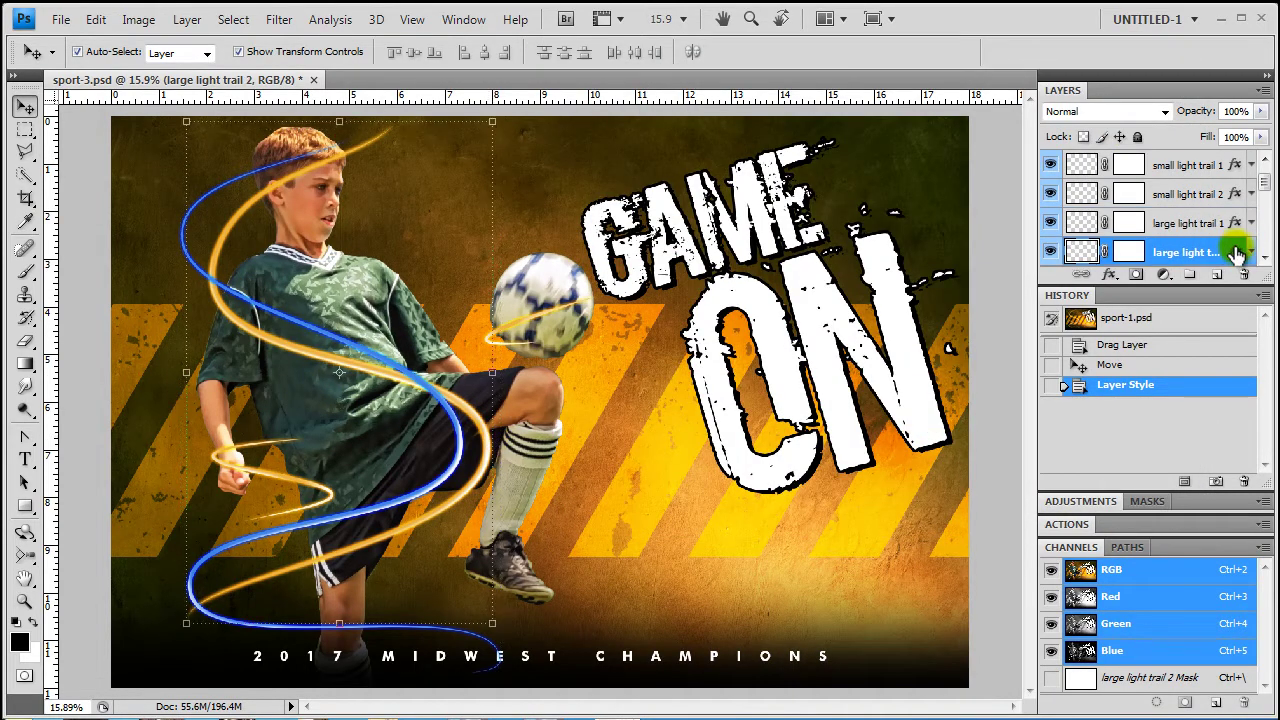
{"action": "double_click", "coordinate": [1237, 255]}
{"action": "left_click", "coordinate": [655, 215]}
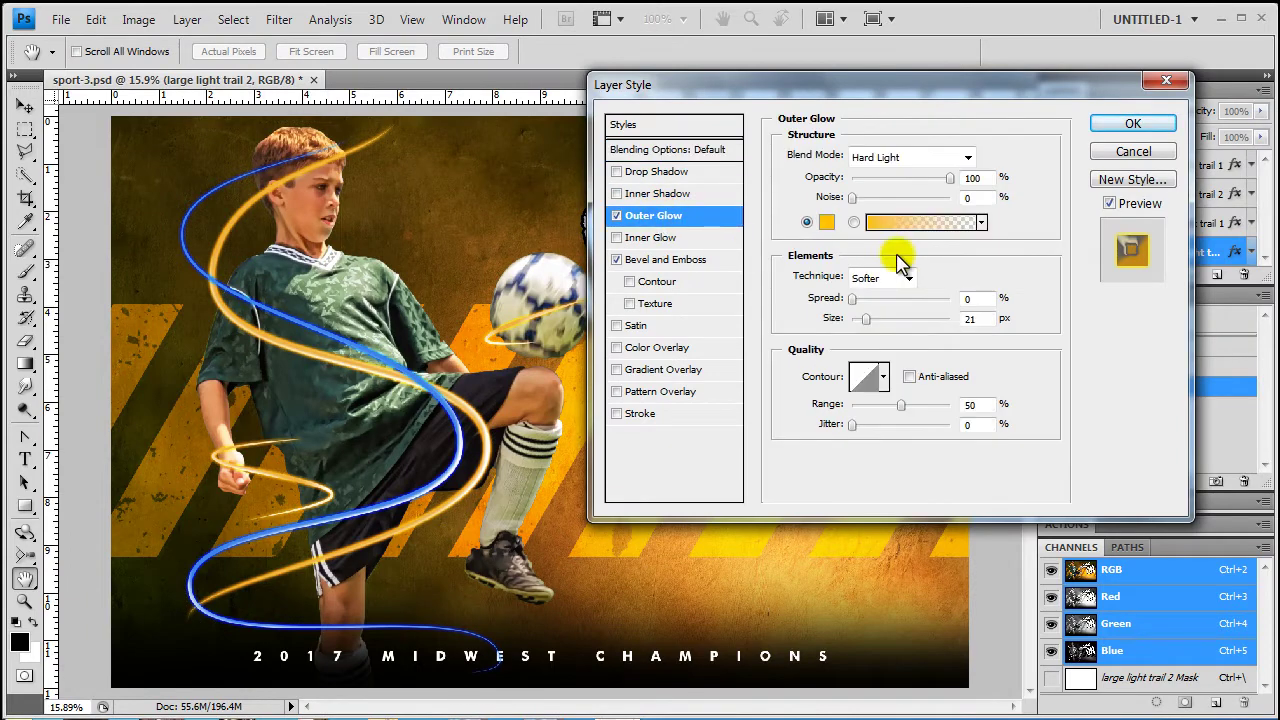
{"action": "left_click", "coordinate": [826, 222]}
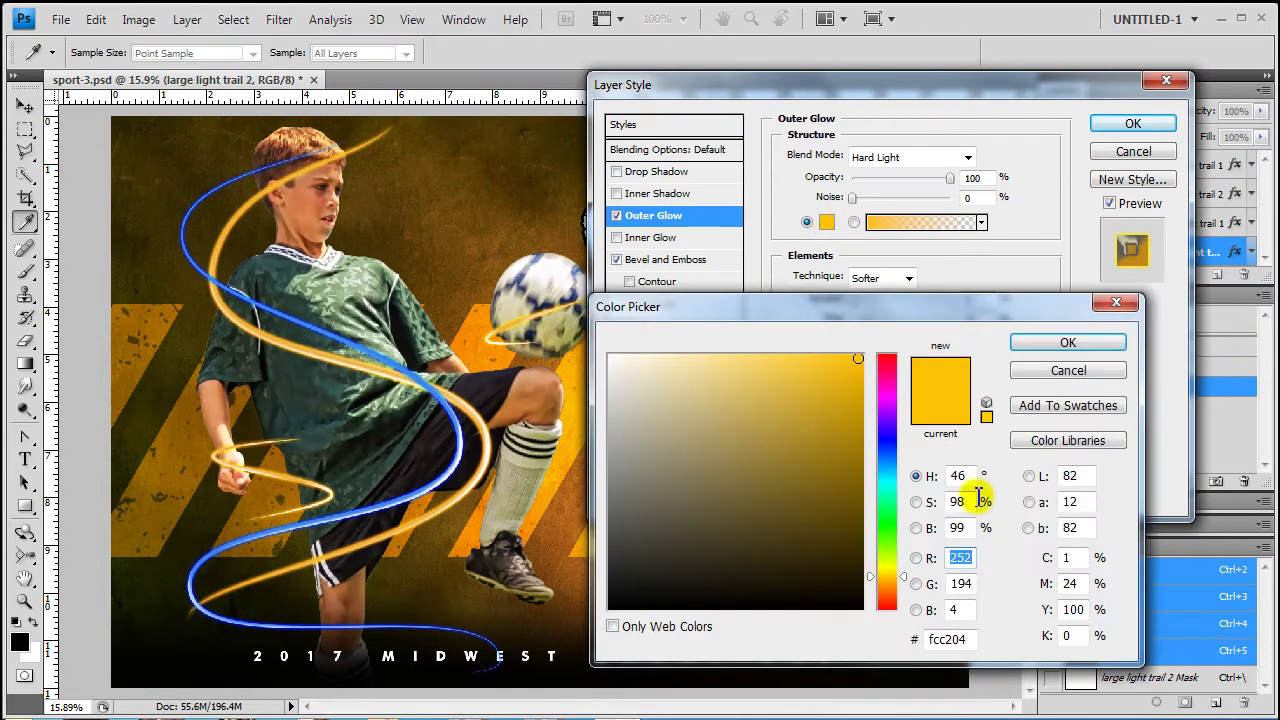
{"action": "left_click_drag", "start_coordinate": [906, 579], "coordinate": [909, 526]}
{"action": "left_click", "coordinate": [1093, 344]}
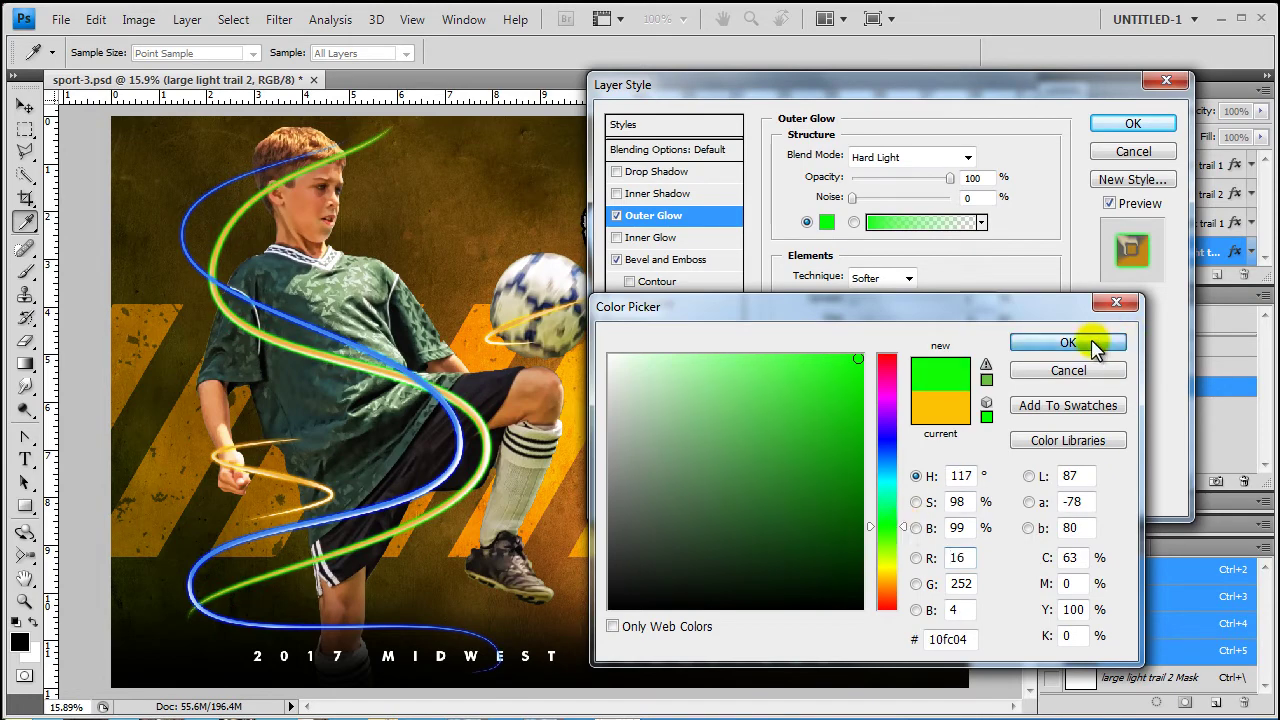
Make the bevel highlight and shadow colours green and apply the style
{"action": "left_click", "coordinate": [685, 259]}
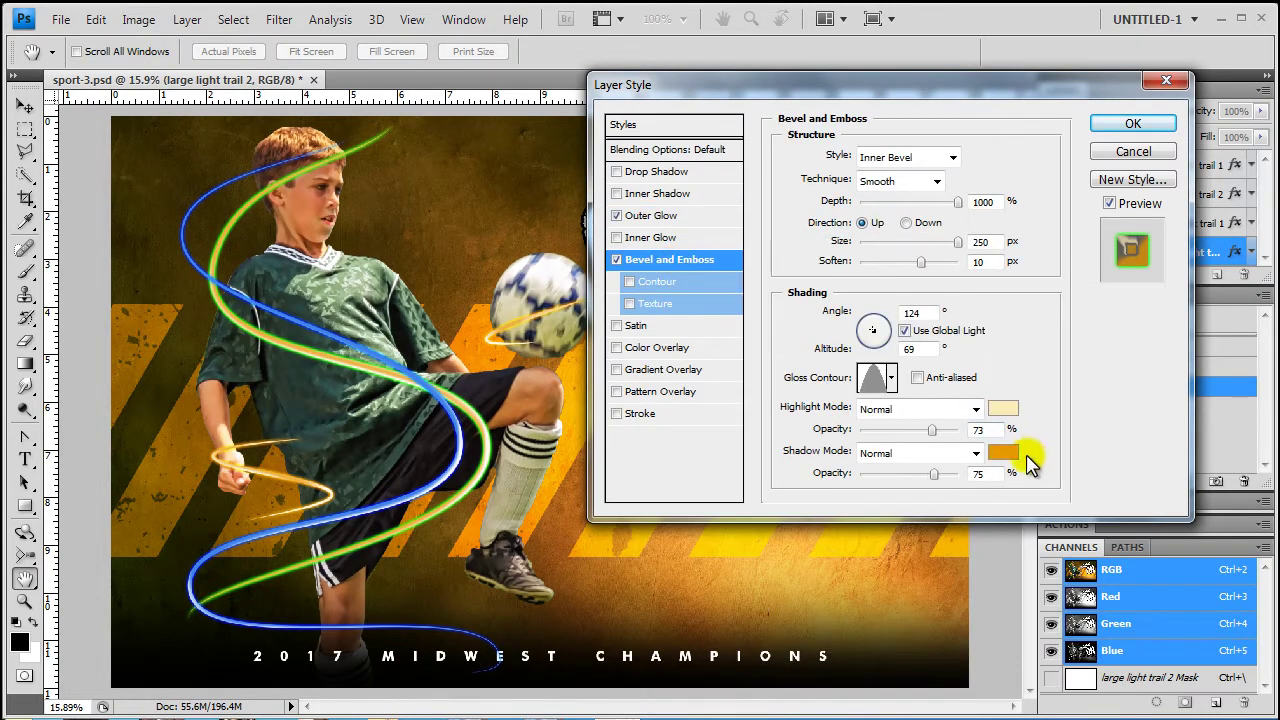
{"action": "left_click", "coordinate": [1003, 409]}
{"action": "left_click_drag", "start_coordinate": [905, 585], "coordinate": [907, 530]}
{"action": "left_click", "coordinate": [1056, 342]}
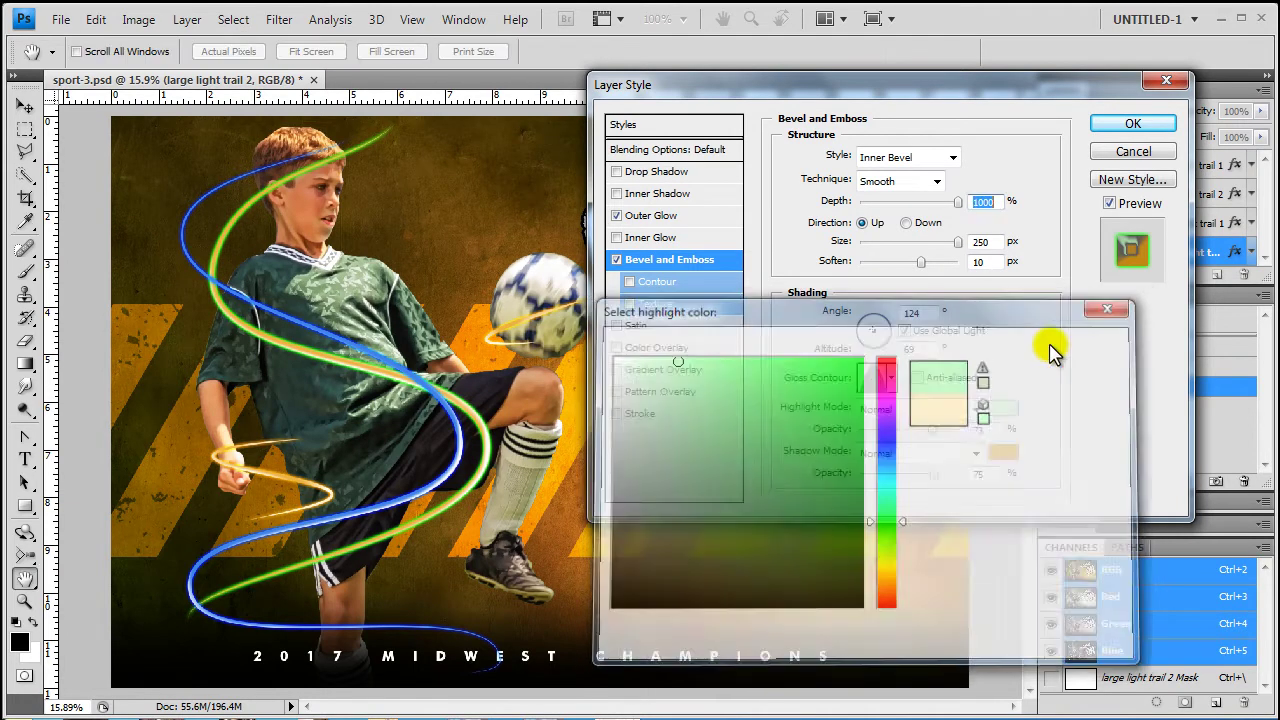
{"action": "left_click", "coordinate": [1001, 455]}
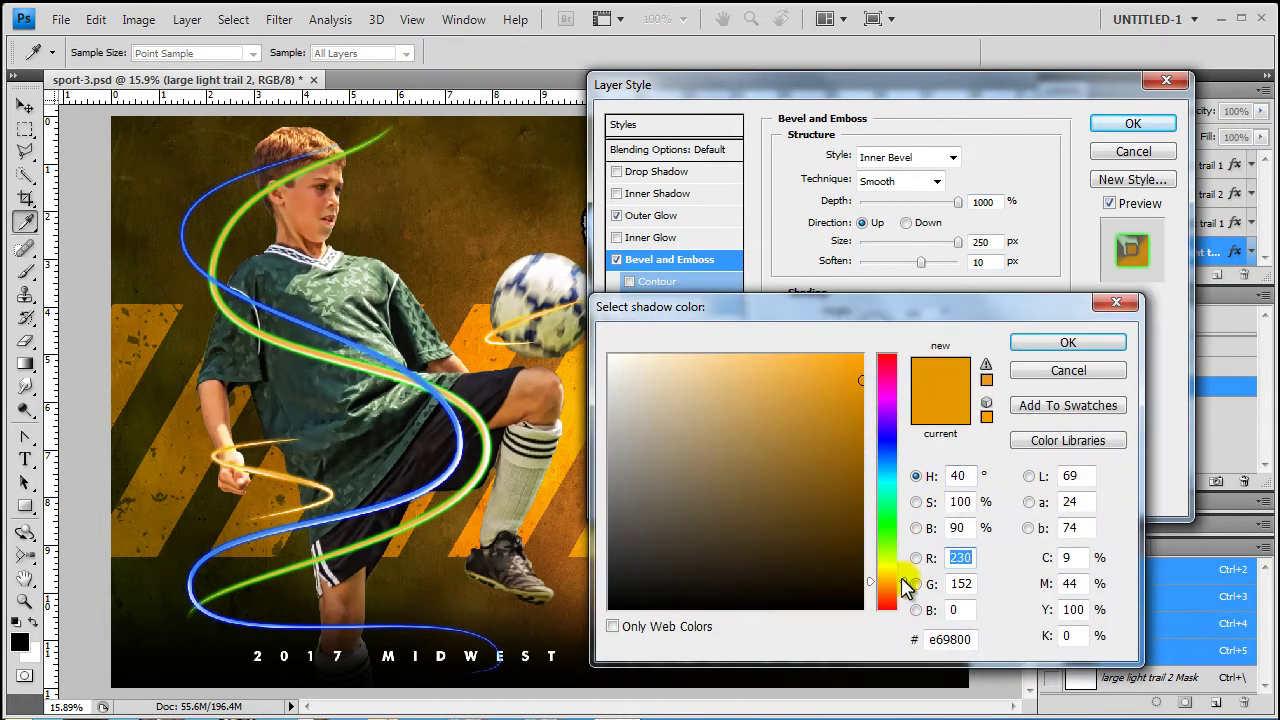
{"action": "left_click_drag", "start_coordinate": [905, 585], "coordinate": [907, 523]}
{"action": "left_click", "coordinate": [1070, 342]}
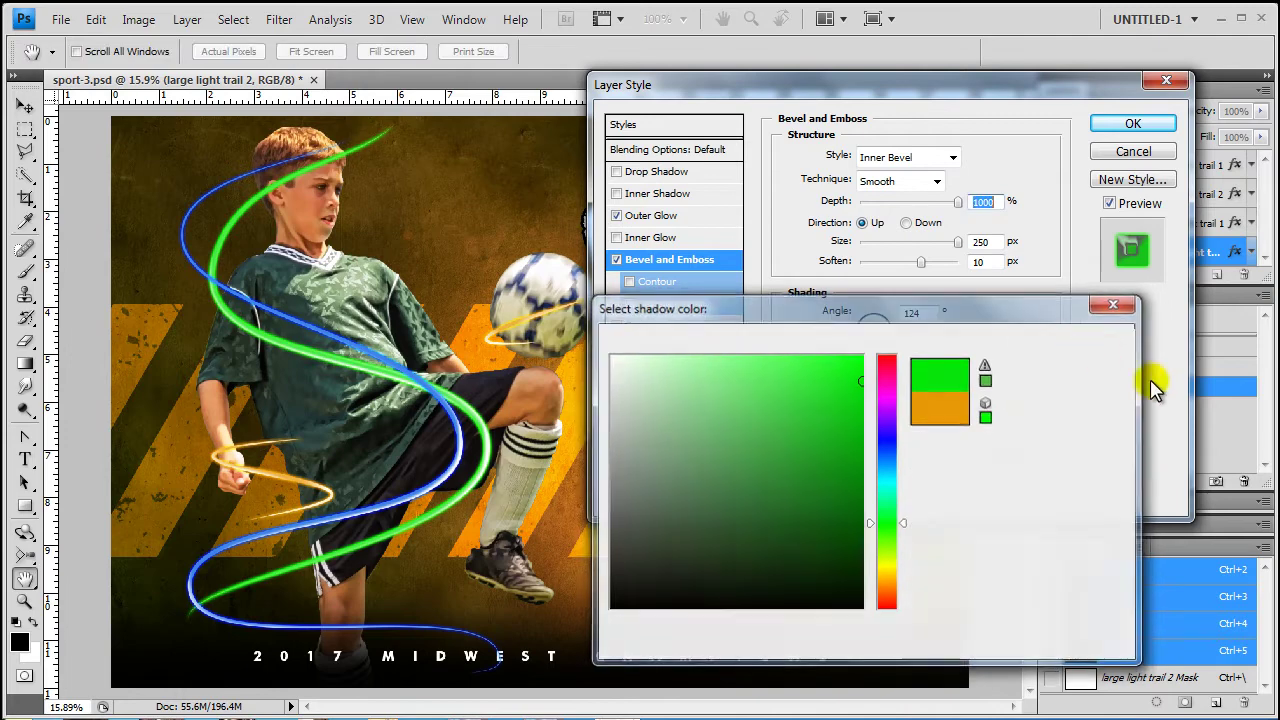
{"action": "left_click", "coordinate": [1133, 123]}
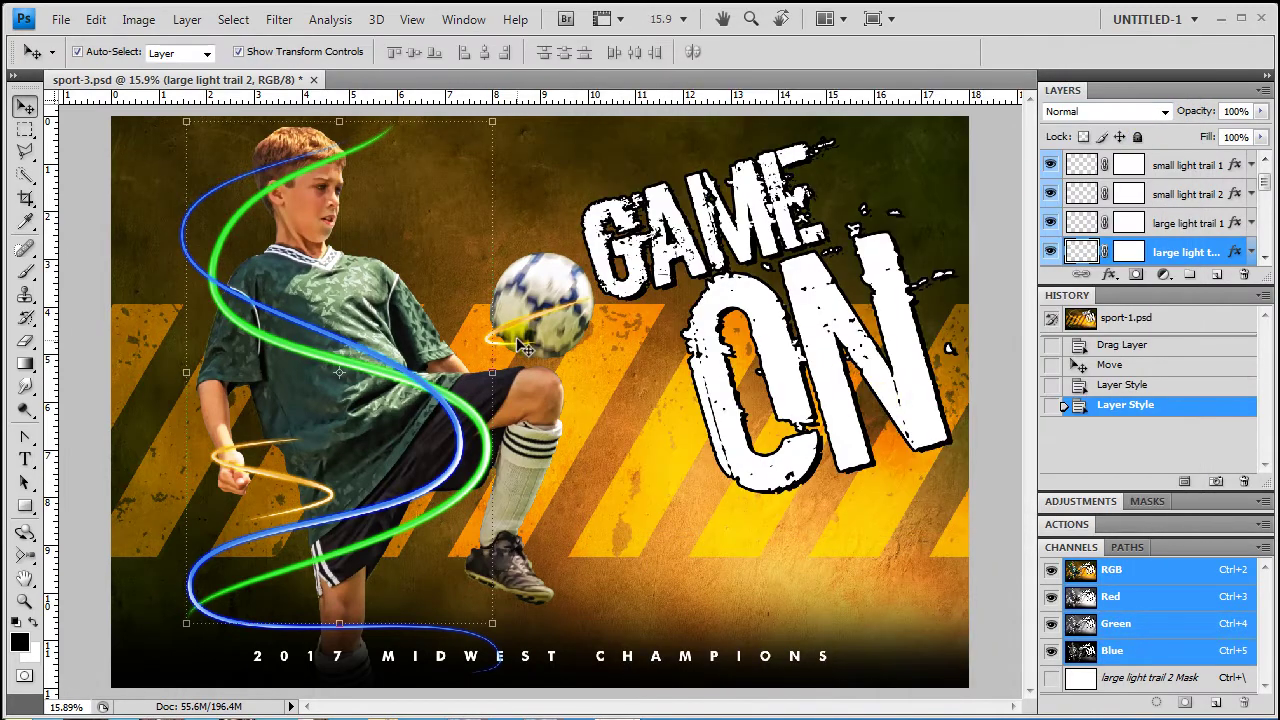
Open small light trail 2's layer style and change its Outer Glow from orange to blue
{"action": "left_click", "coordinate": [530, 325]}
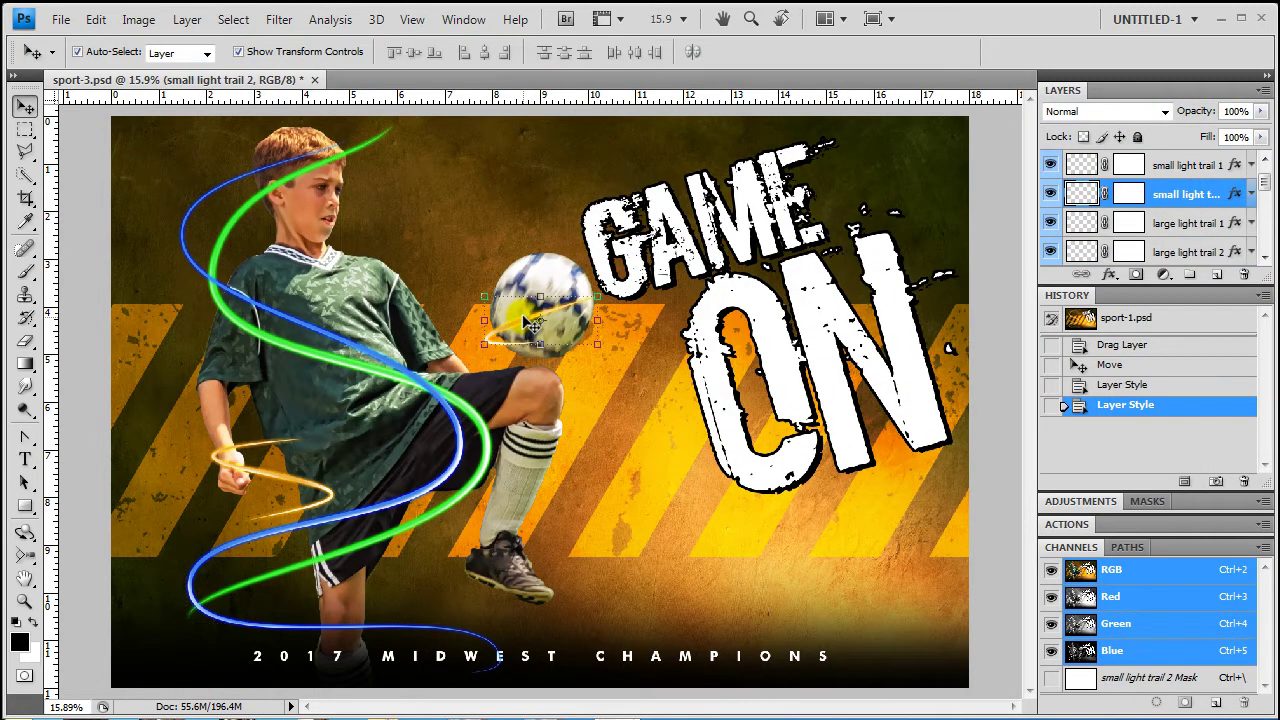
{"action": "double_click", "coordinate": [1236, 195]}
{"action": "left_click", "coordinate": [651, 215]}
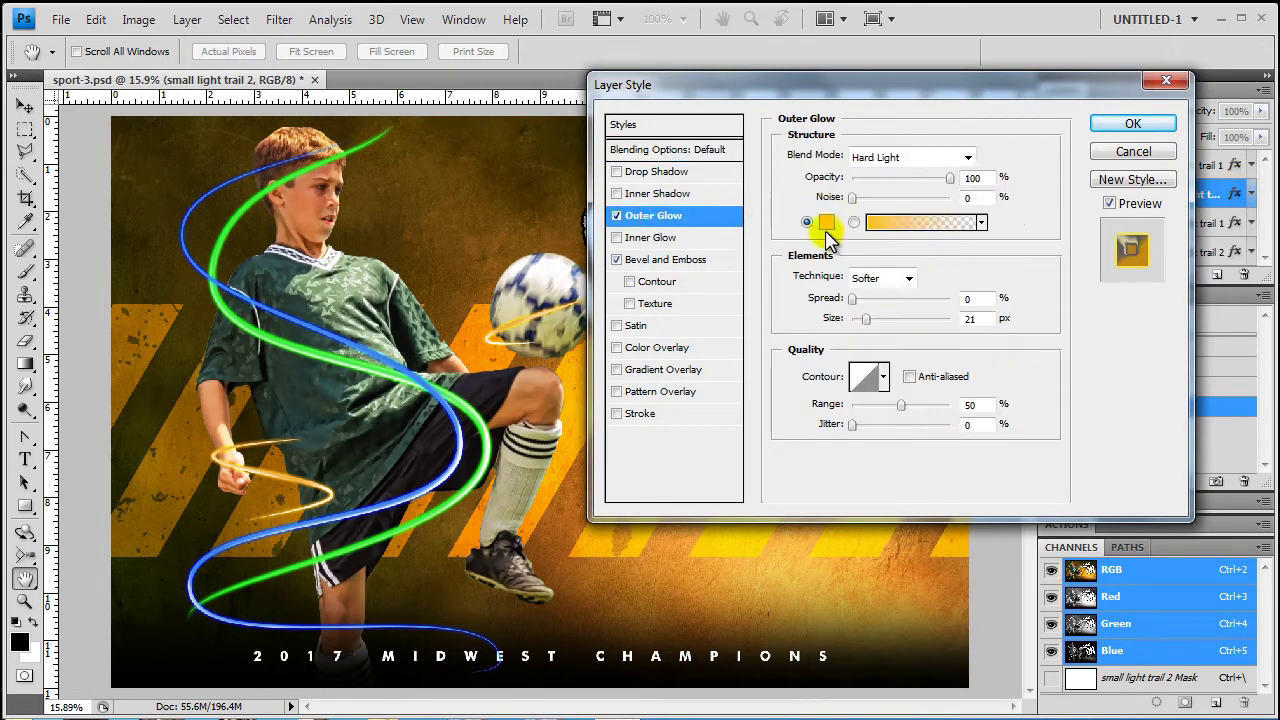
{"action": "left_click", "coordinate": [826, 221]}
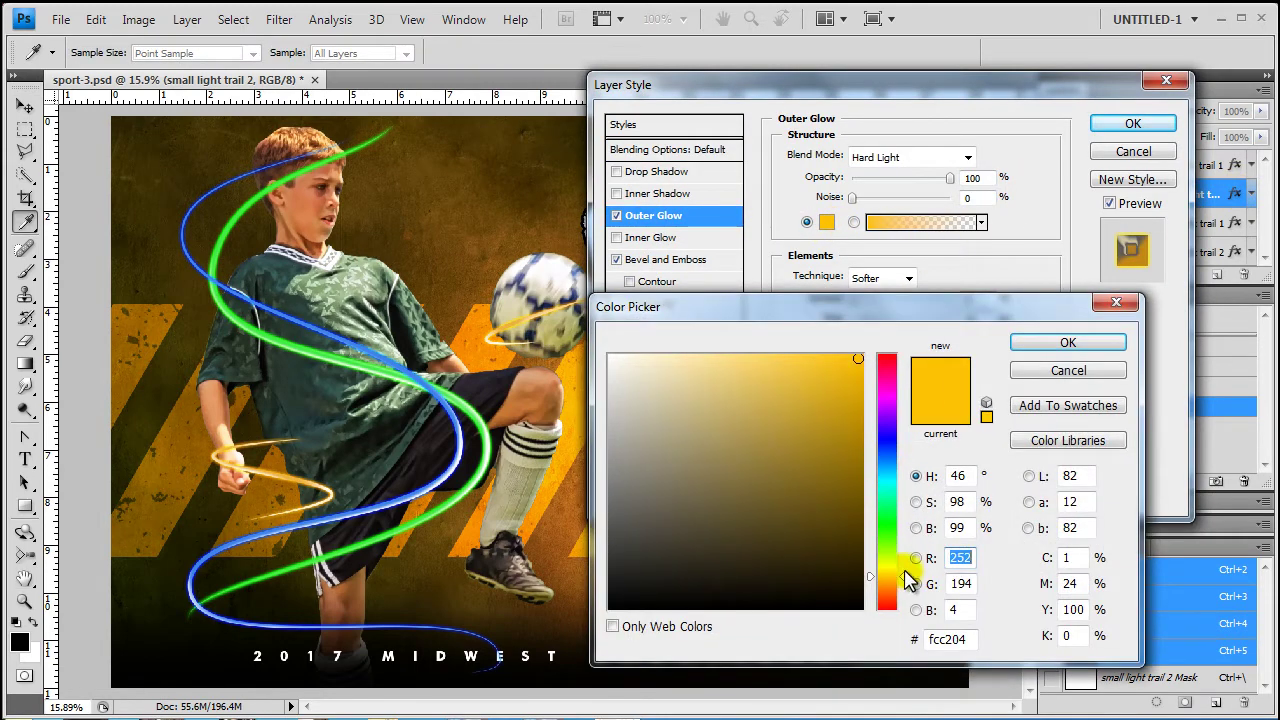
{"action": "left_click_drag", "start_coordinate": [909, 580], "coordinate": [909, 457]}
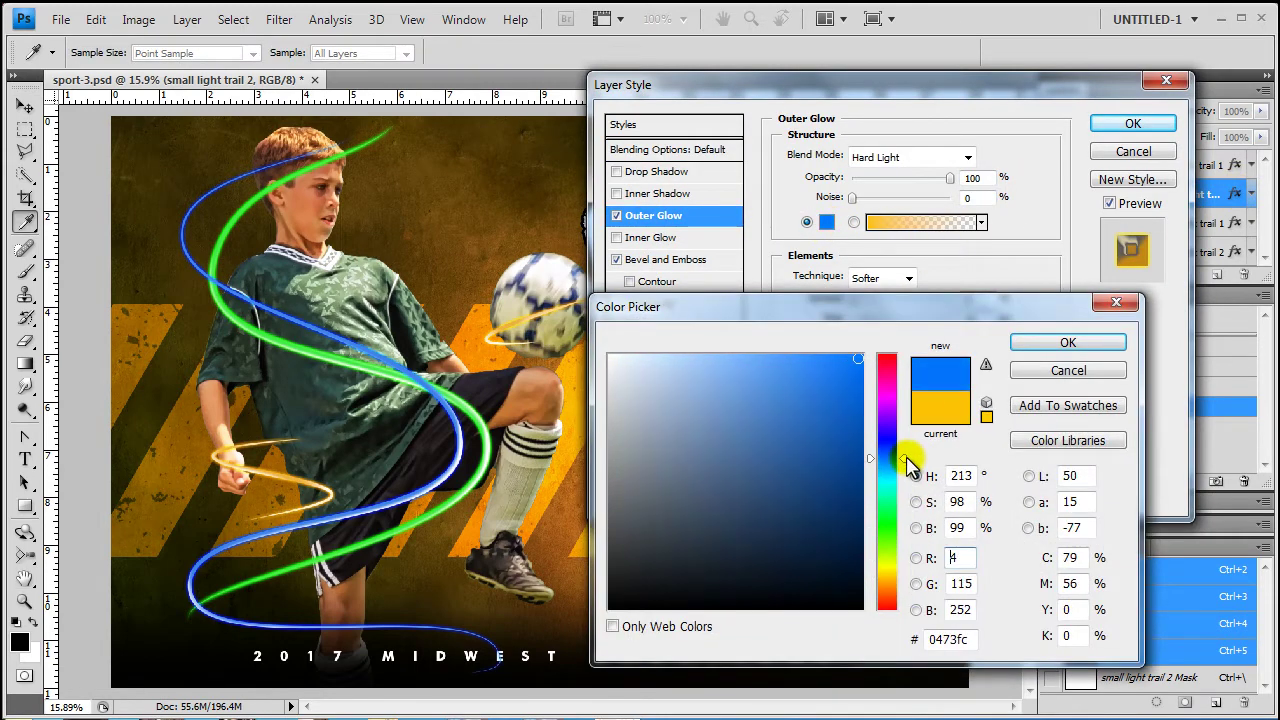
{"action": "left_click", "coordinate": [1020, 340]}
Set the bevel highlight to light blue and the bevel shadow to blue
{"action": "left_click", "coordinate": [660, 260]}
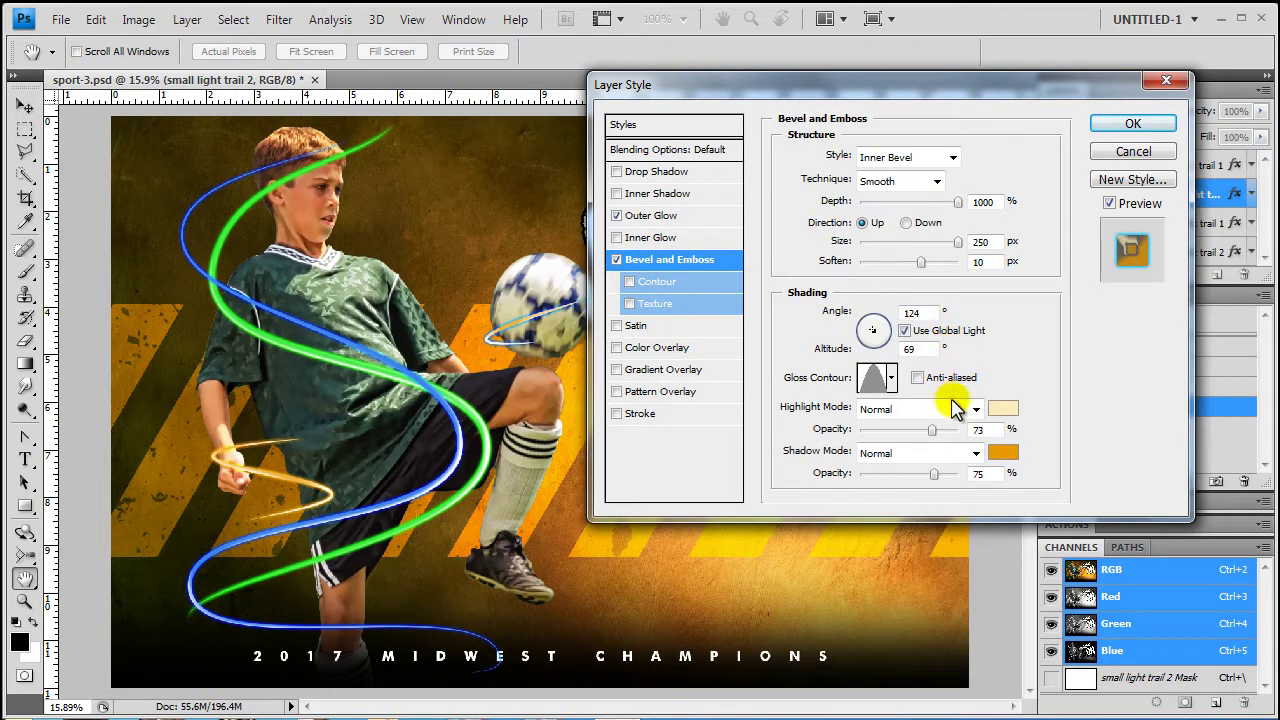
{"action": "left_click", "coordinate": [998, 409]}
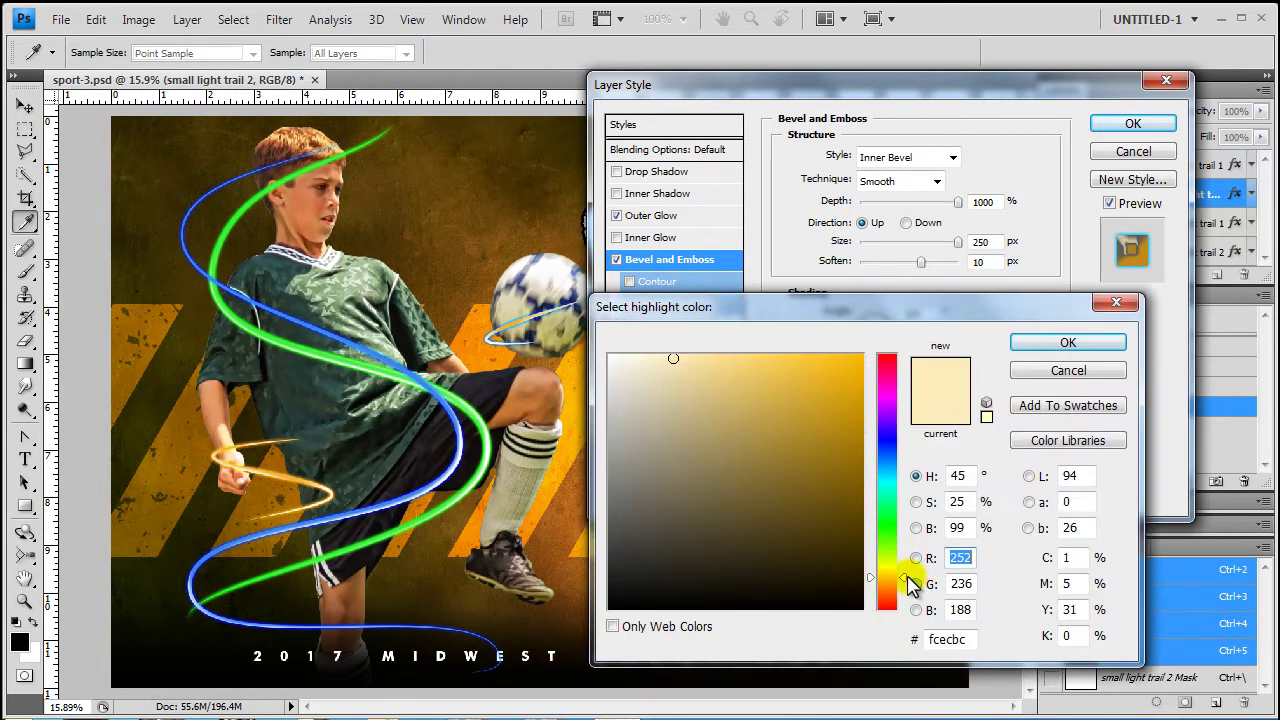
{"action": "left_click_drag", "start_coordinate": [909, 586], "coordinate": [909, 460]}
{"action": "left_click", "coordinate": [1066, 343]}
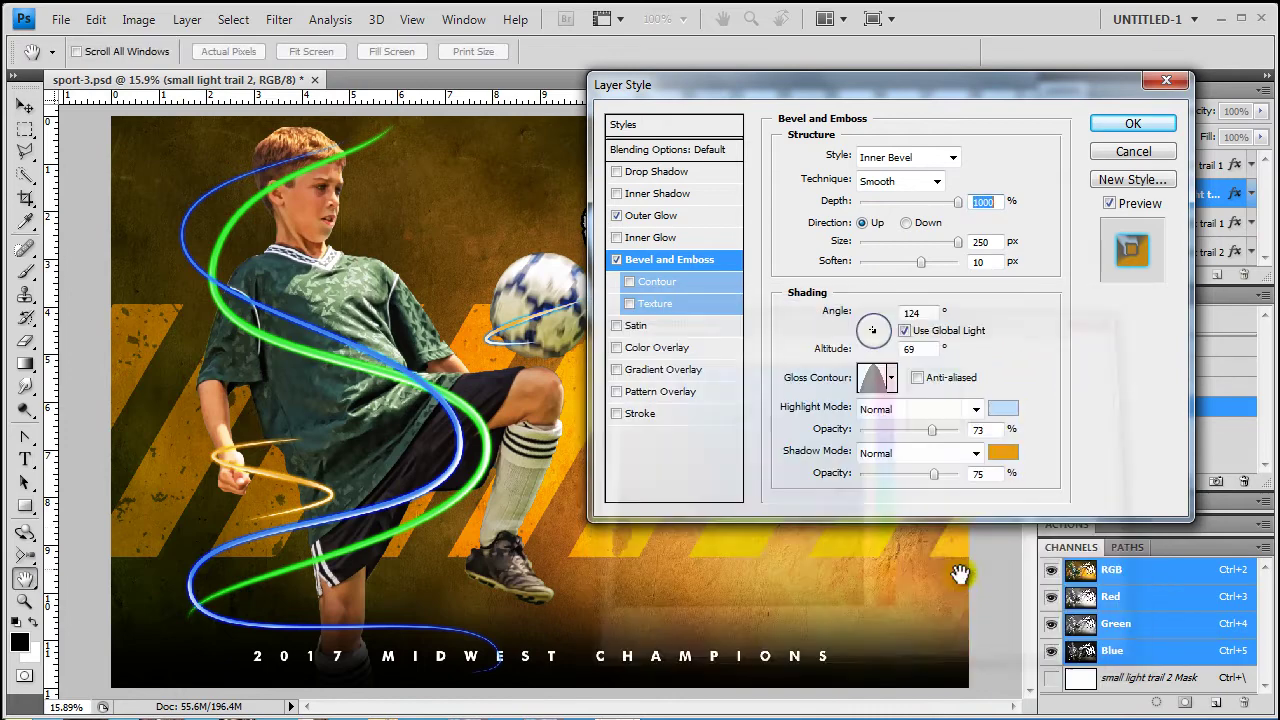
{"action": "left_click", "coordinate": [998, 449]}
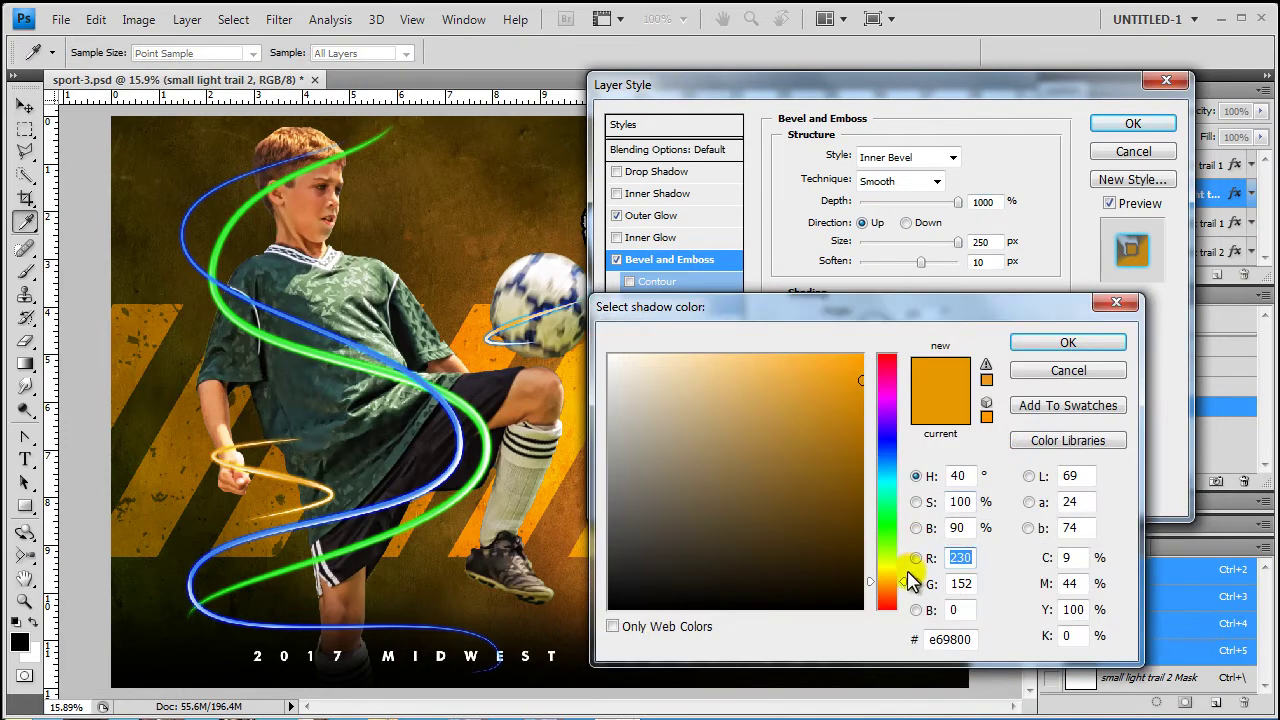
{"action": "left_click_drag", "start_coordinate": [909, 588], "coordinate": [909, 453]}
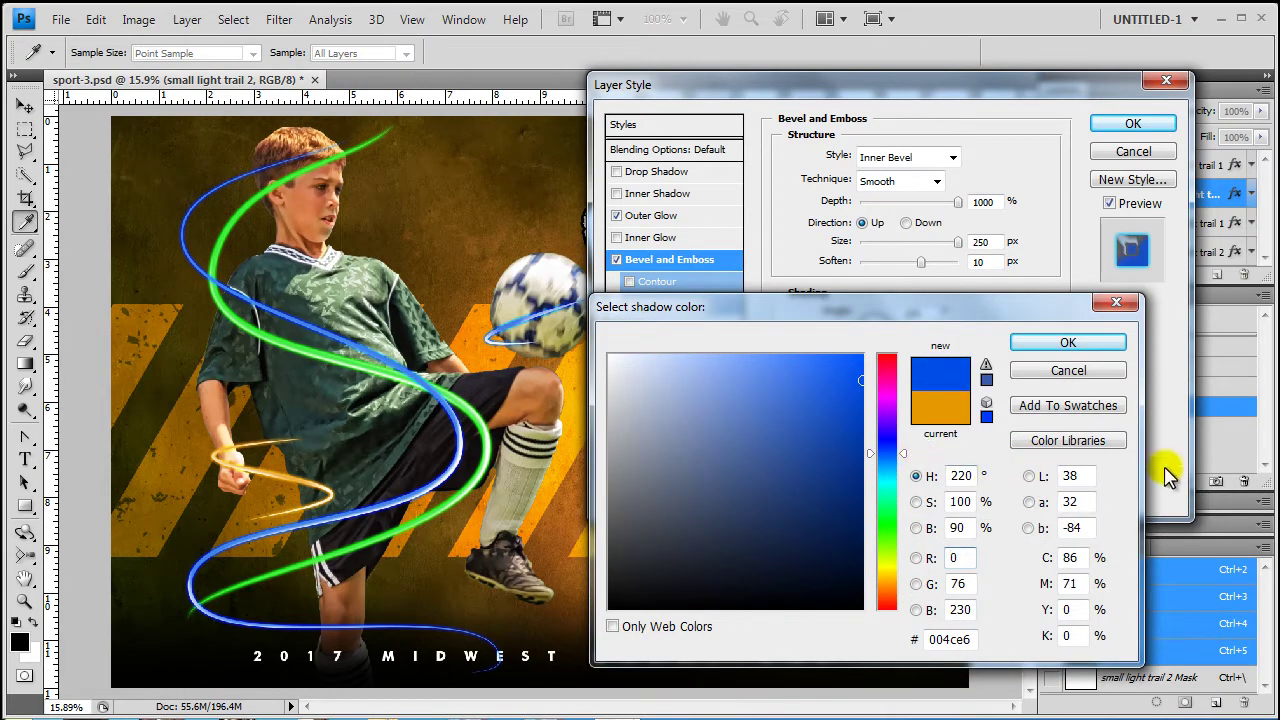
{"action": "left_click", "coordinate": [1062, 345]}
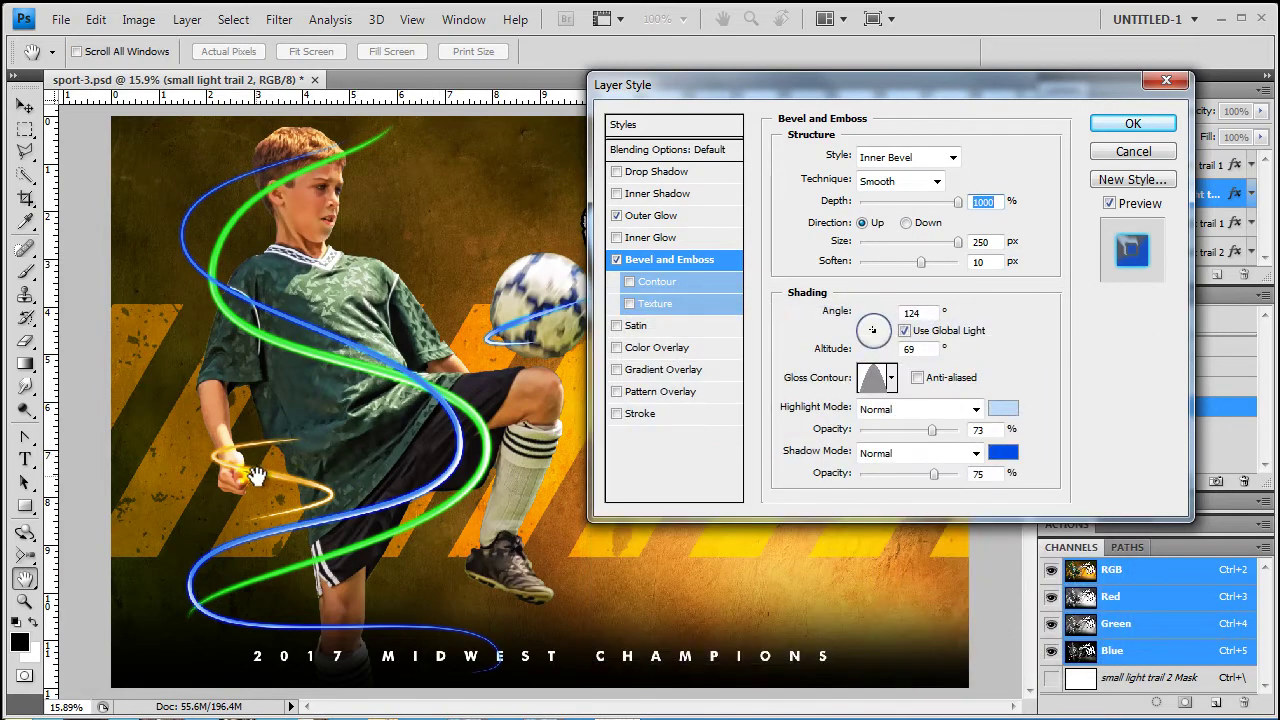
Open small light trail 1's layer style and change its Outer Glow from yellow to blue
{"action": "left_click", "coordinate": [1133, 123]}
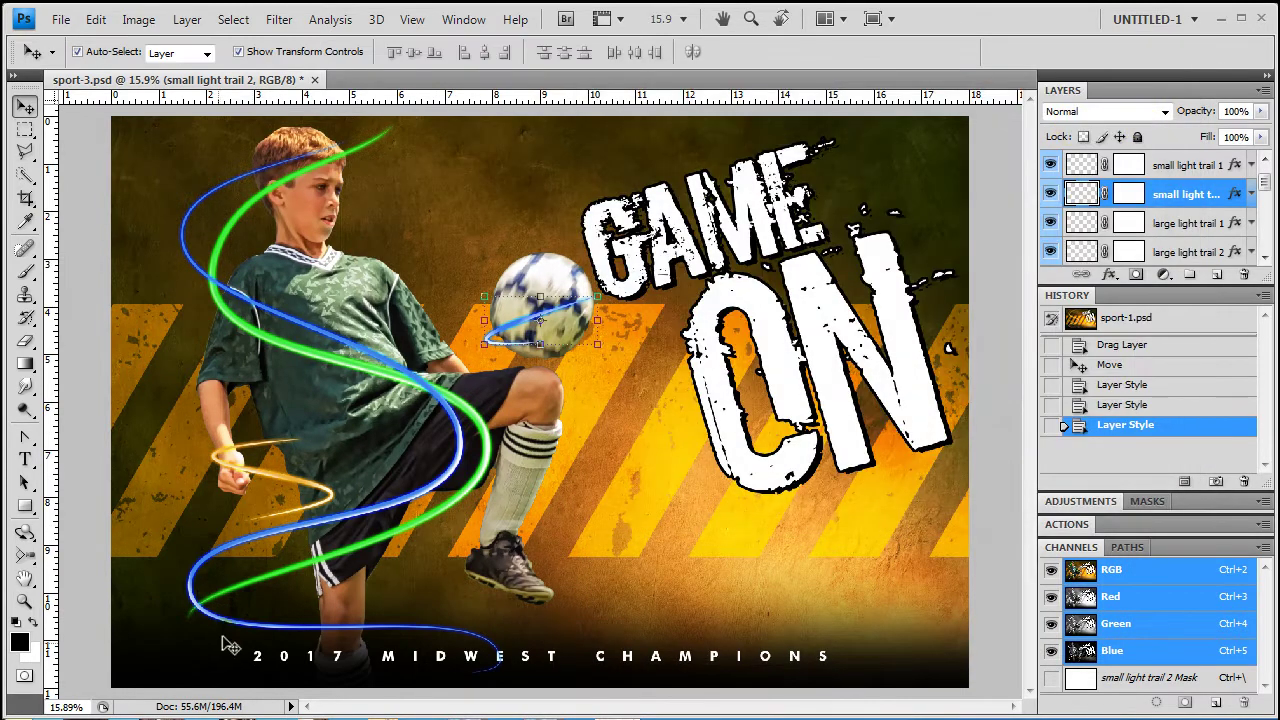
{"action": "left_click", "coordinate": [290, 483]}
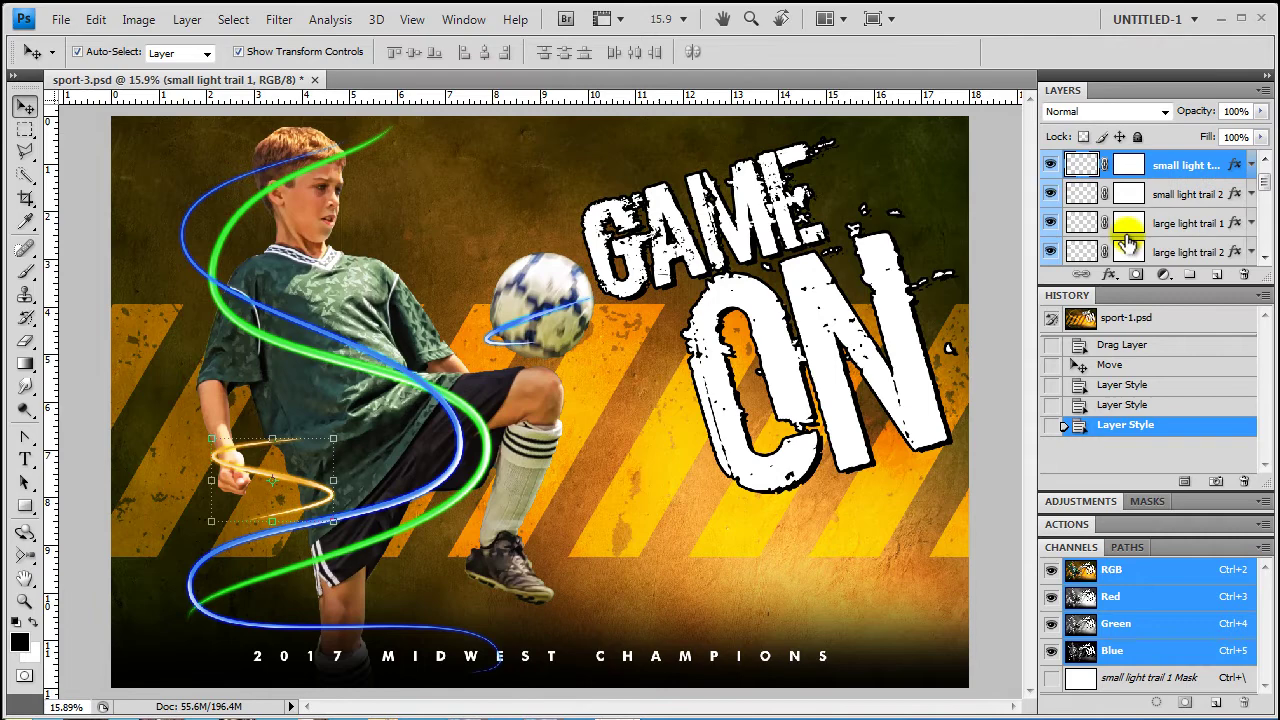
{"action": "left_click", "coordinate": [1238, 168]}
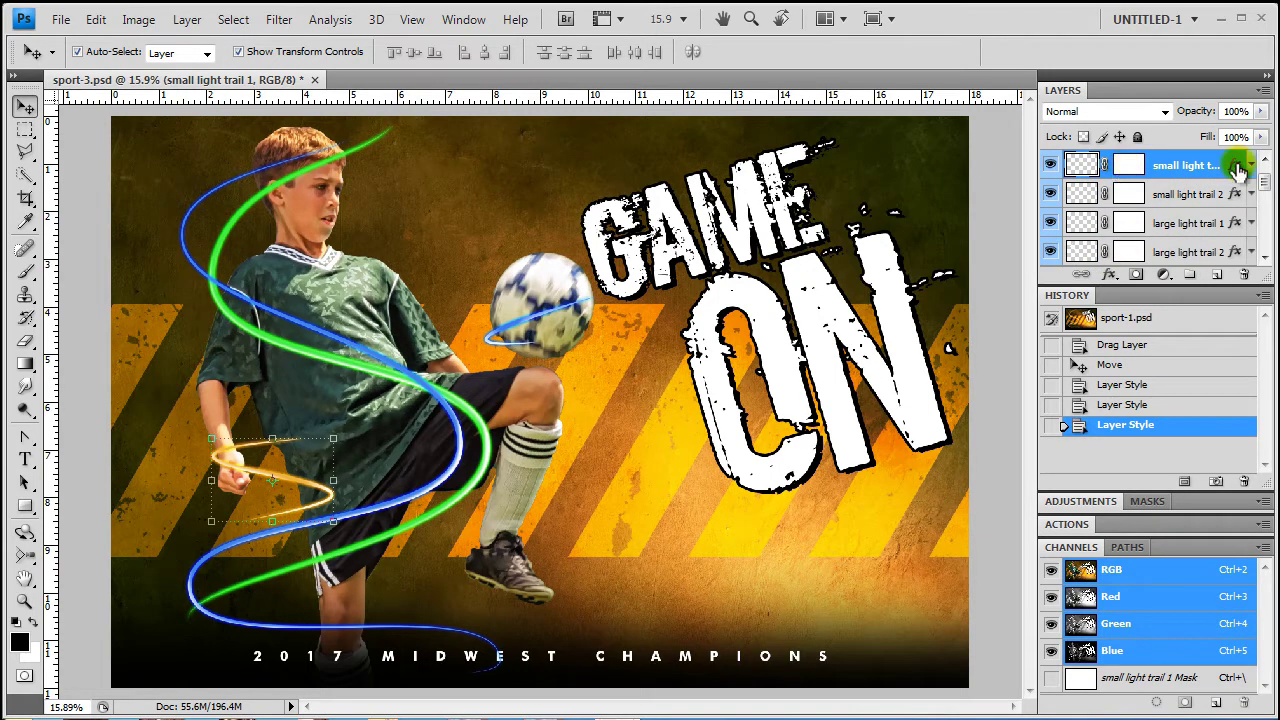
{"action": "double_click", "coordinate": [1238, 168]}
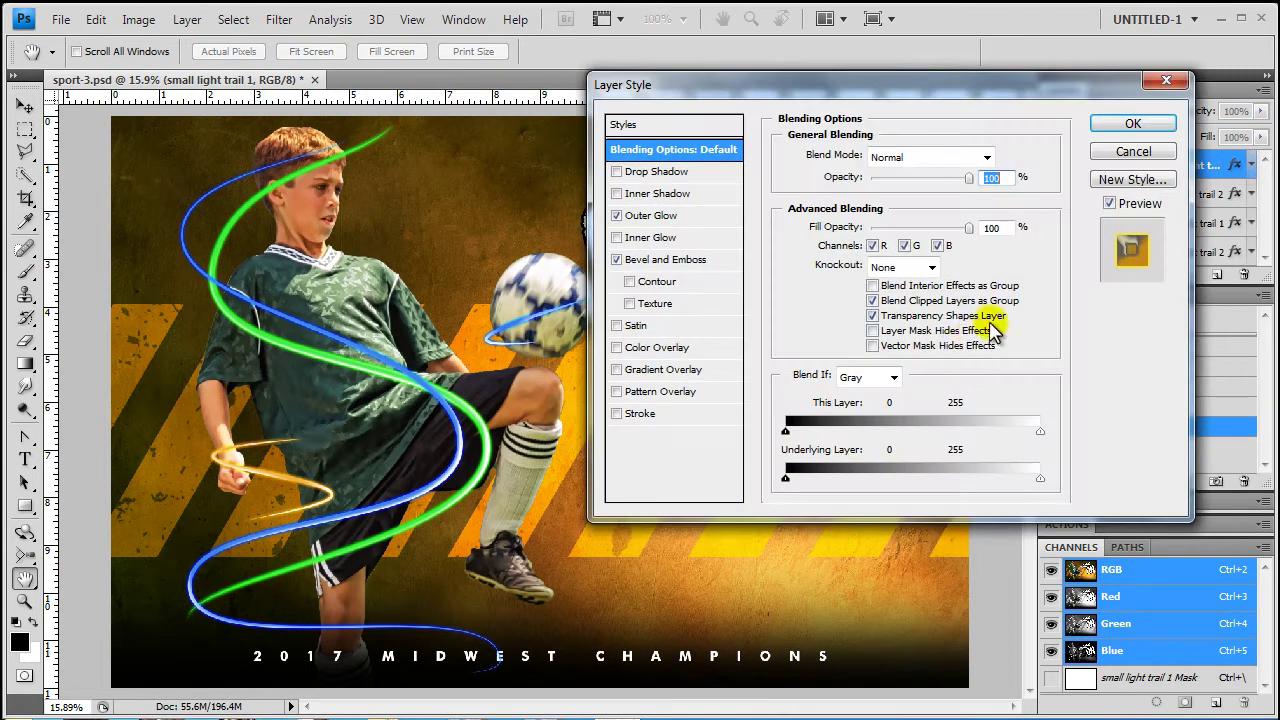
{"action": "left_click", "coordinate": [660, 216]}
{"action": "left_click", "coordinate": [826, 222]}
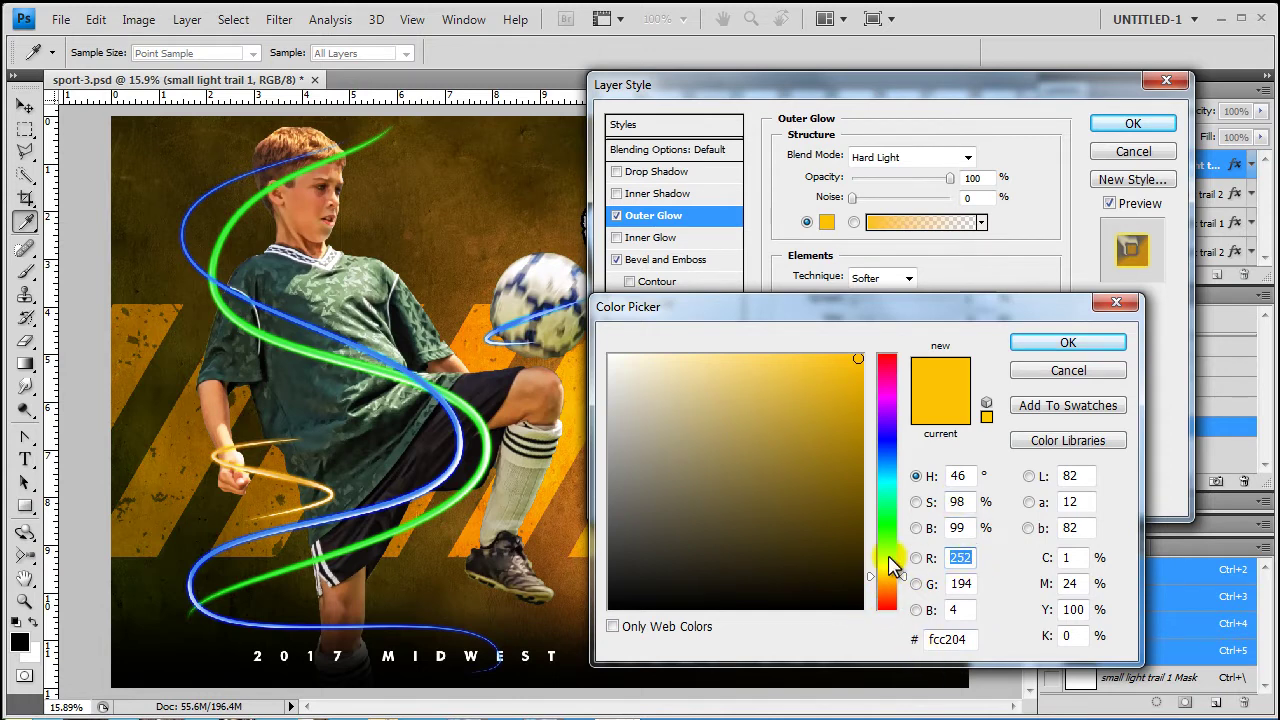
{"action": "left_click_drag", "start_coordinate": [907, 584], "coordinate": [905, 454]}
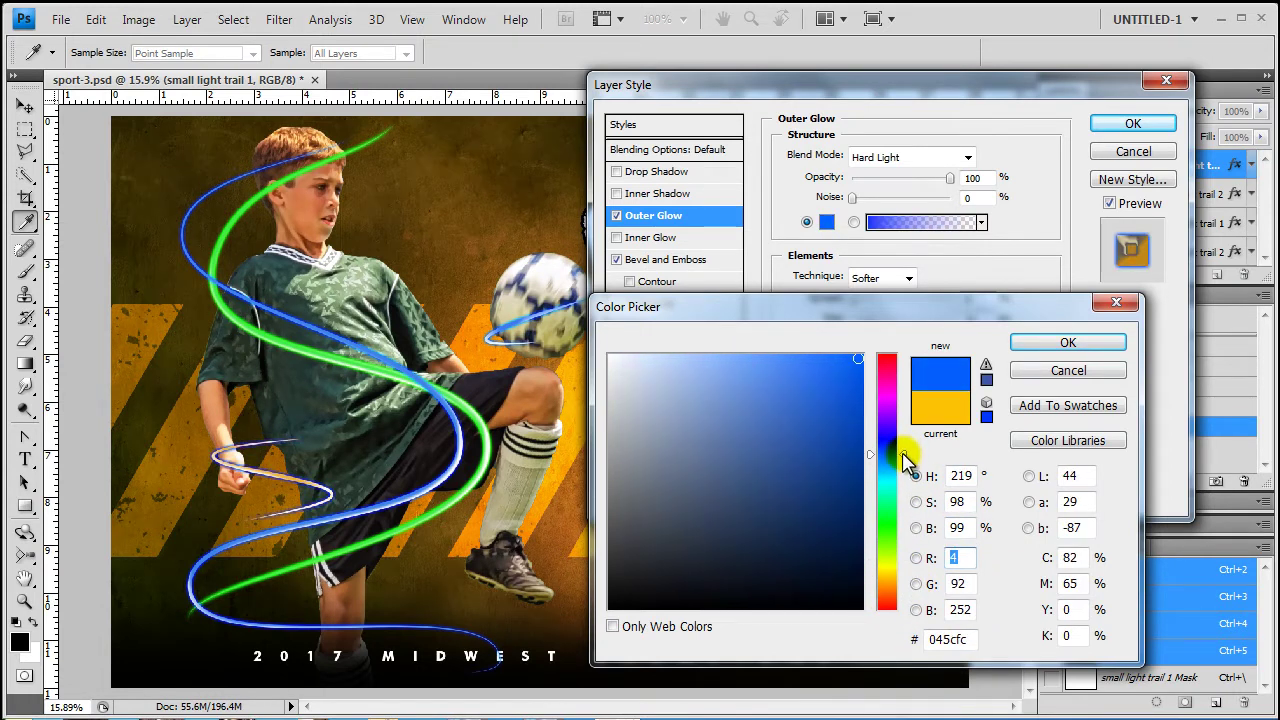
{"action": "left_click", "coordinate": [1070, 343]}
Set the bevel highlight to light blue and the shadow to blue, then apply
{"action": "left_click", "coordinate": [669, 259]}
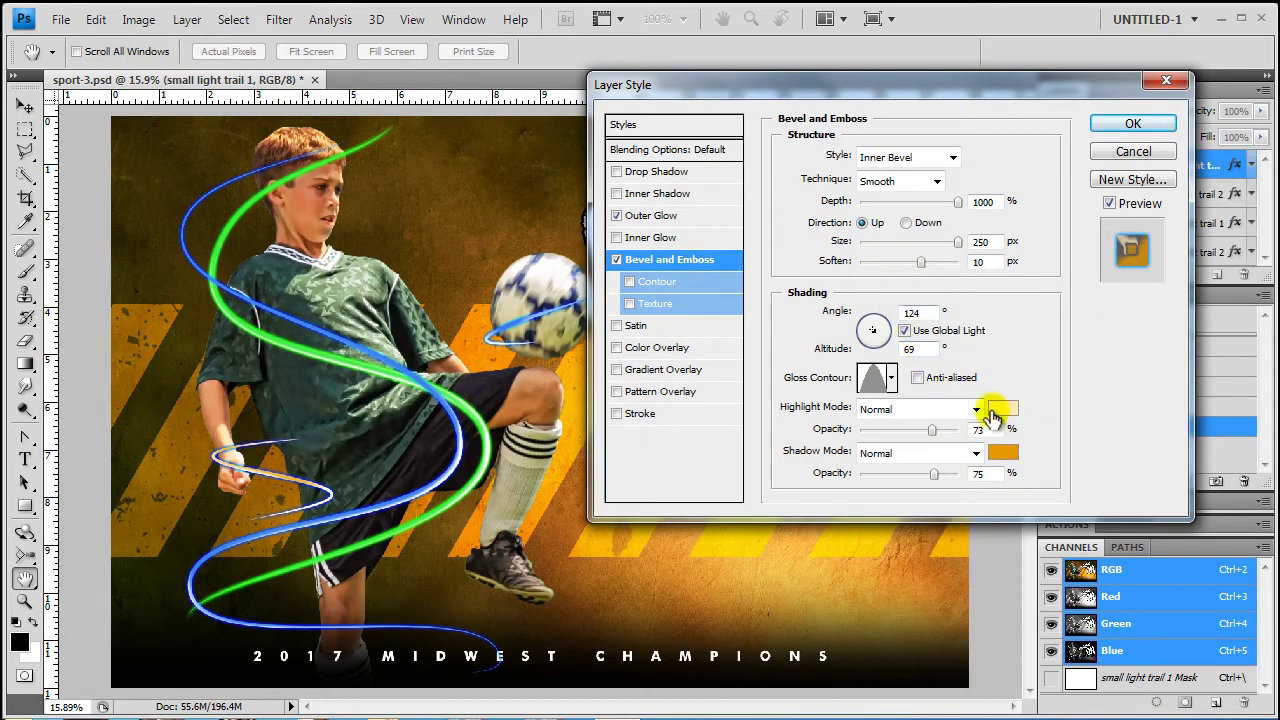
{"action": "left_click", "coordinate": [1003, 409]}
{"action": "left_click_drag", "start_coordinate": [903, 585], "coordinate": [905, 452]}
{"action": "left_click", "coordinate": [1045, 343]}
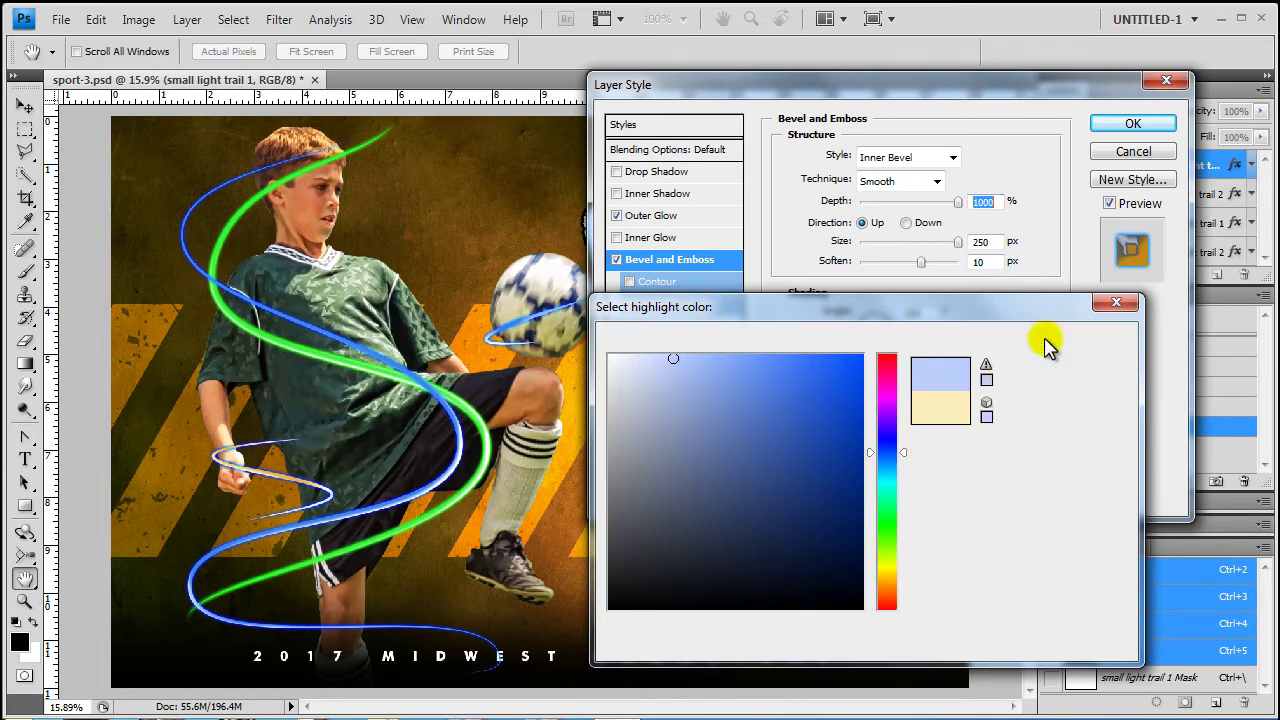
{"action": "left_click", "coordinate": [1000, 449]}
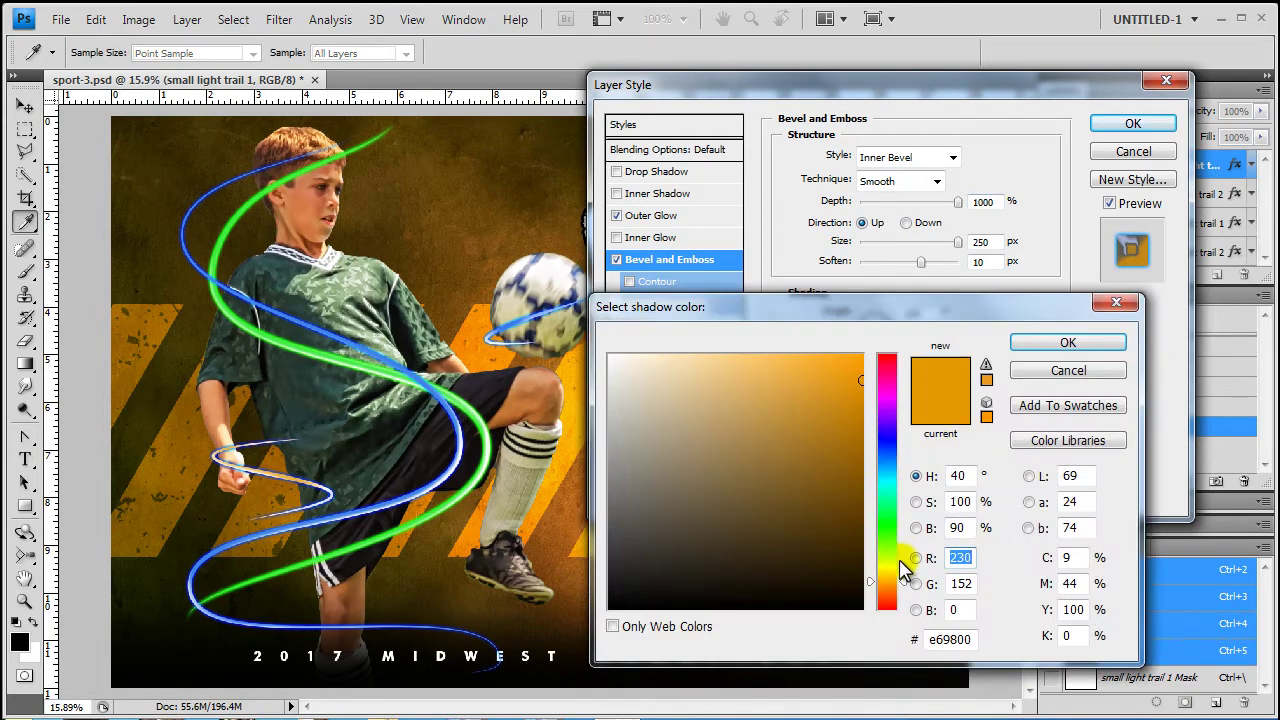
{"action": "left_click_drag", "start_coordinate": [900, 561], "coordinate": [906, 457]}
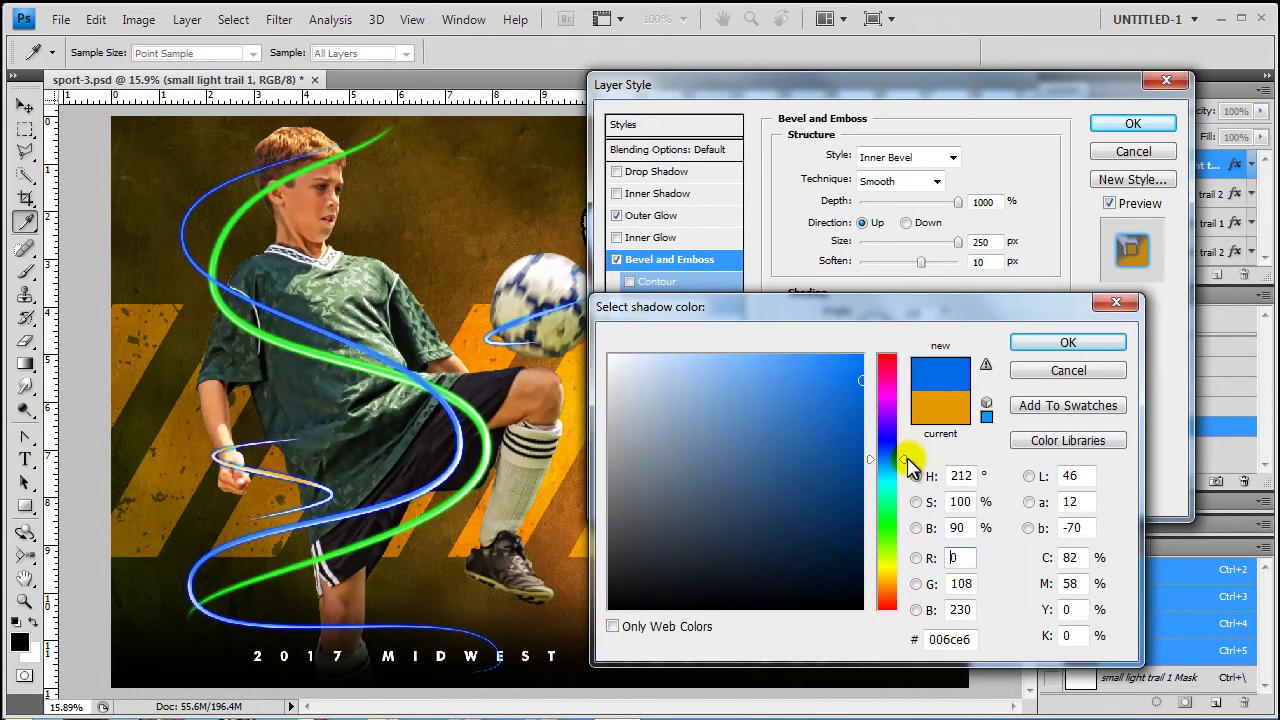
{"action": "left_click", "coordinate": [1066, 345]}
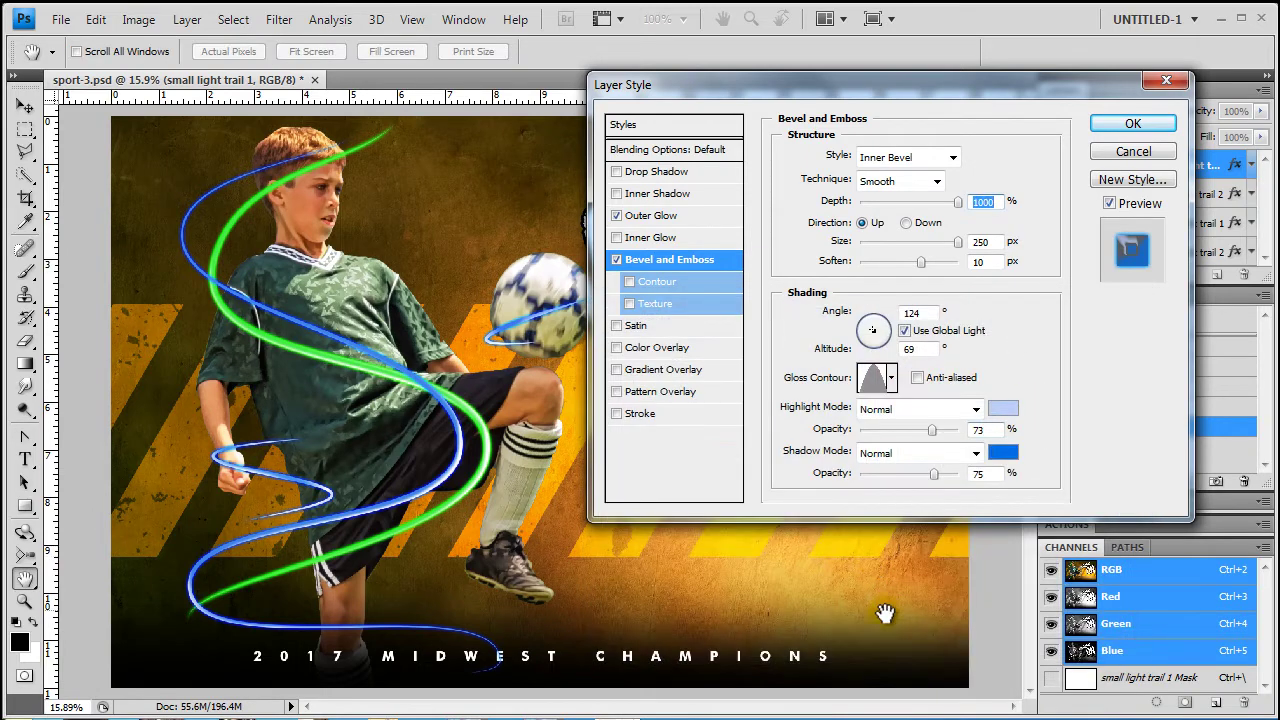
{"action": "left_click", "coordinate": [1128, 124]}
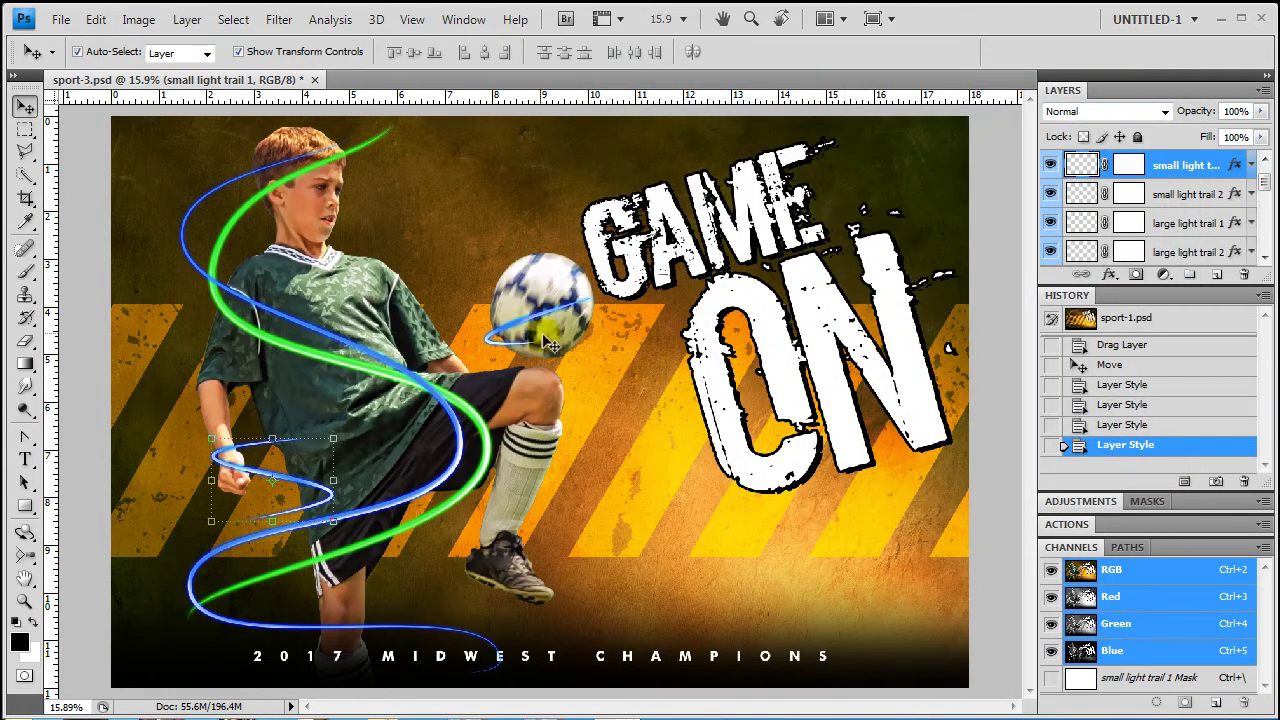
Scale small light trail 2 to about 127% and rotate it -5.8° to wrap the ball
{"action": "left_click", "coordinate": [540, 320]}
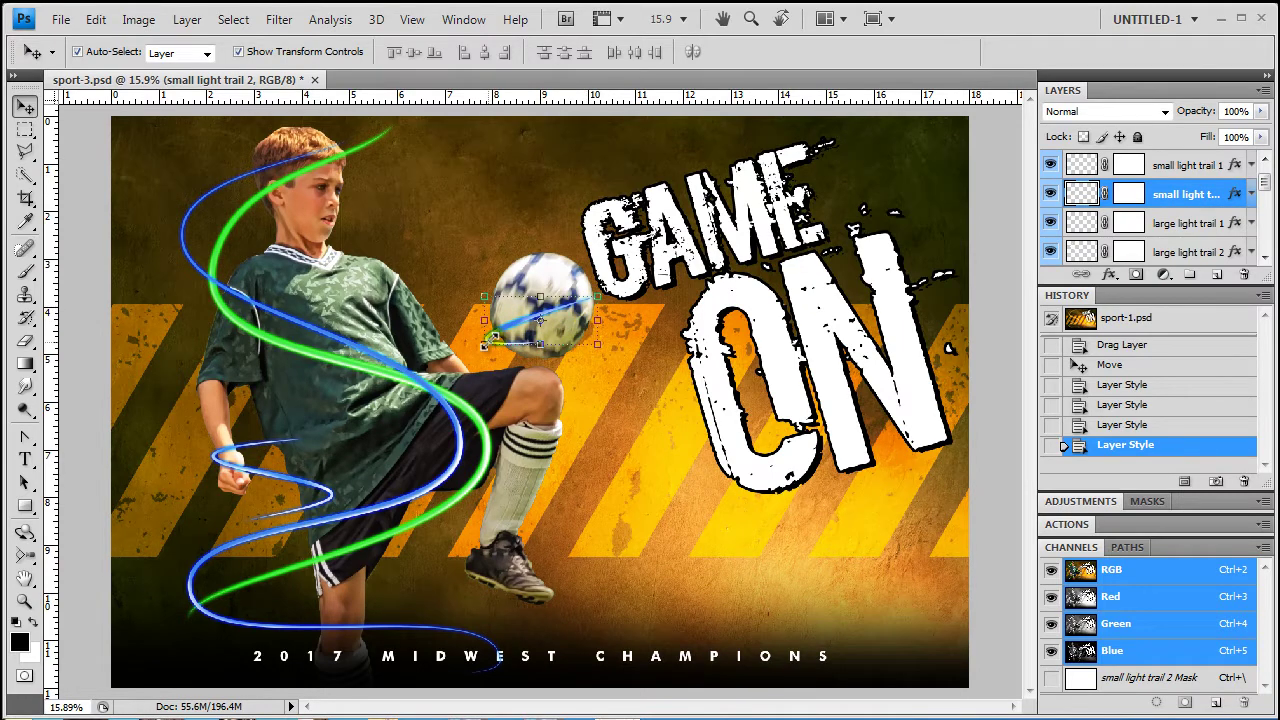
{"action": "left_click_drag", "start_coordinate": [484, 344], "coordinate": [464, 350]}
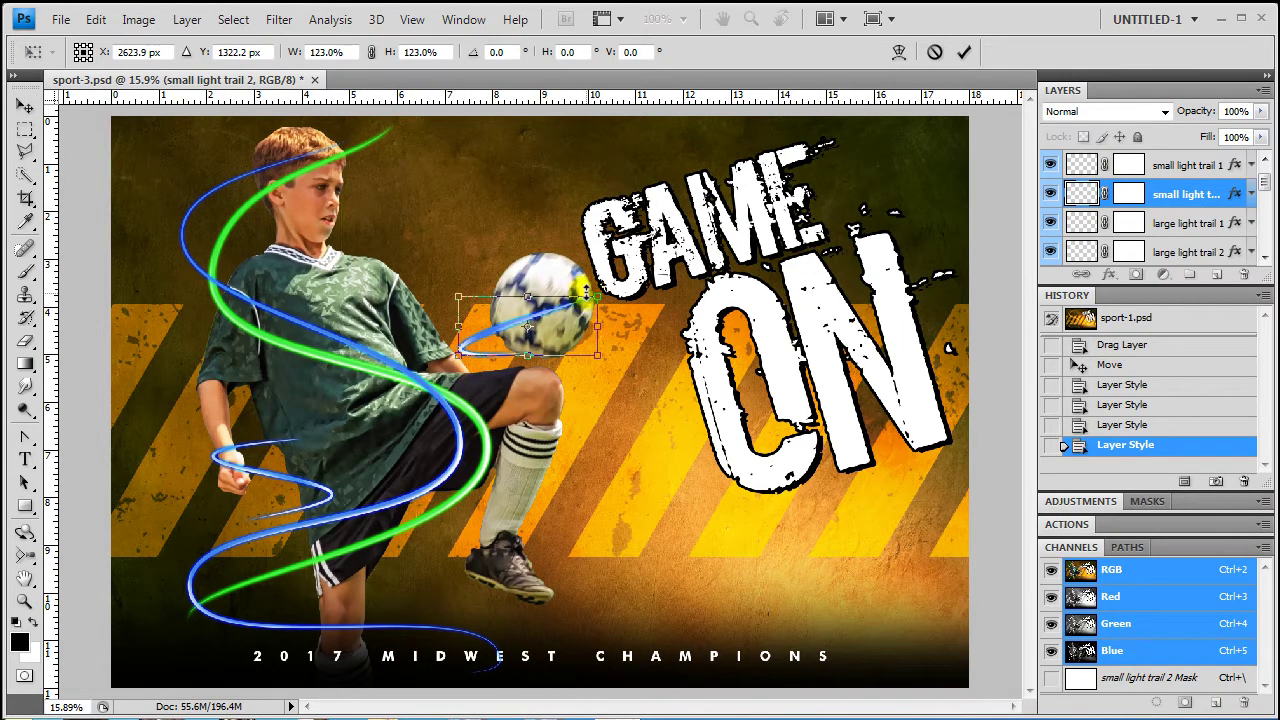
{"action": "left_click_drag", "start_coordinate": [597, 297], "coordinate": [614, 261]}
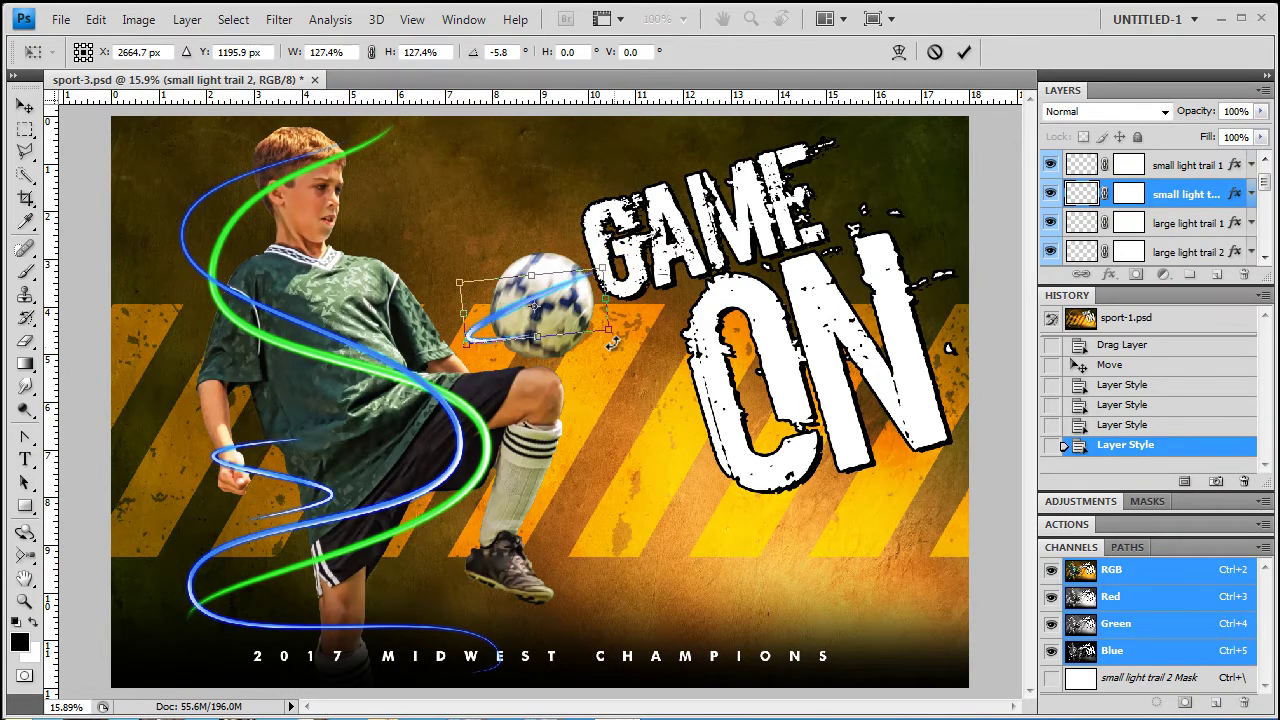
{"action": "key", "text": "Return"}
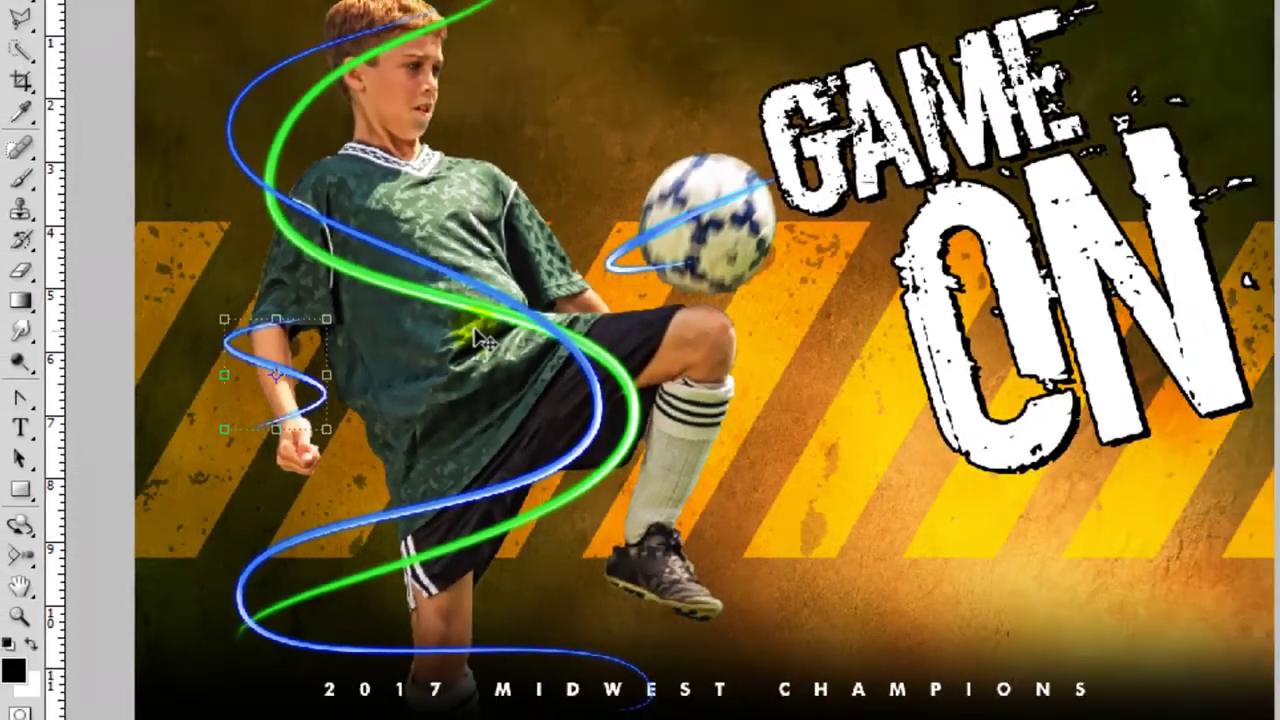
{"action": "left_click", "coordinate": [369, 338]}
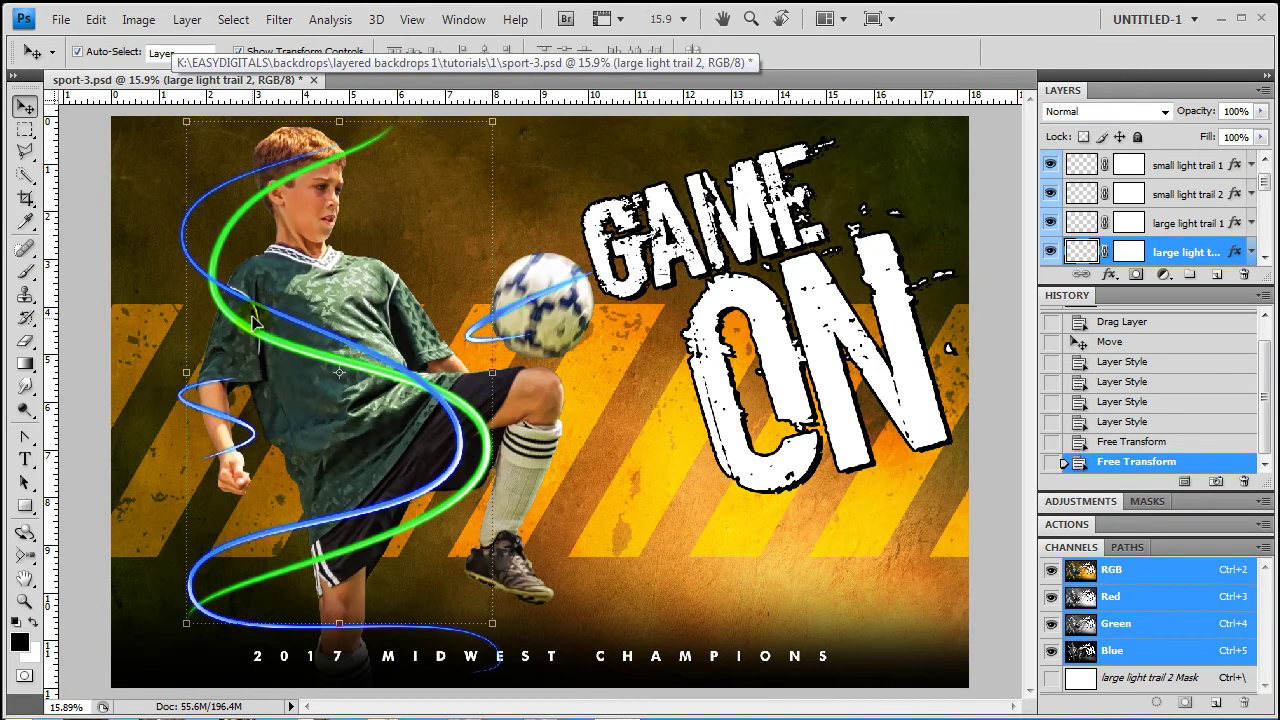
Warp large light trail 1, pulling its top down and bulging its sides out around the legs
{"action": "left_click", "coordinate": [251, 304]}
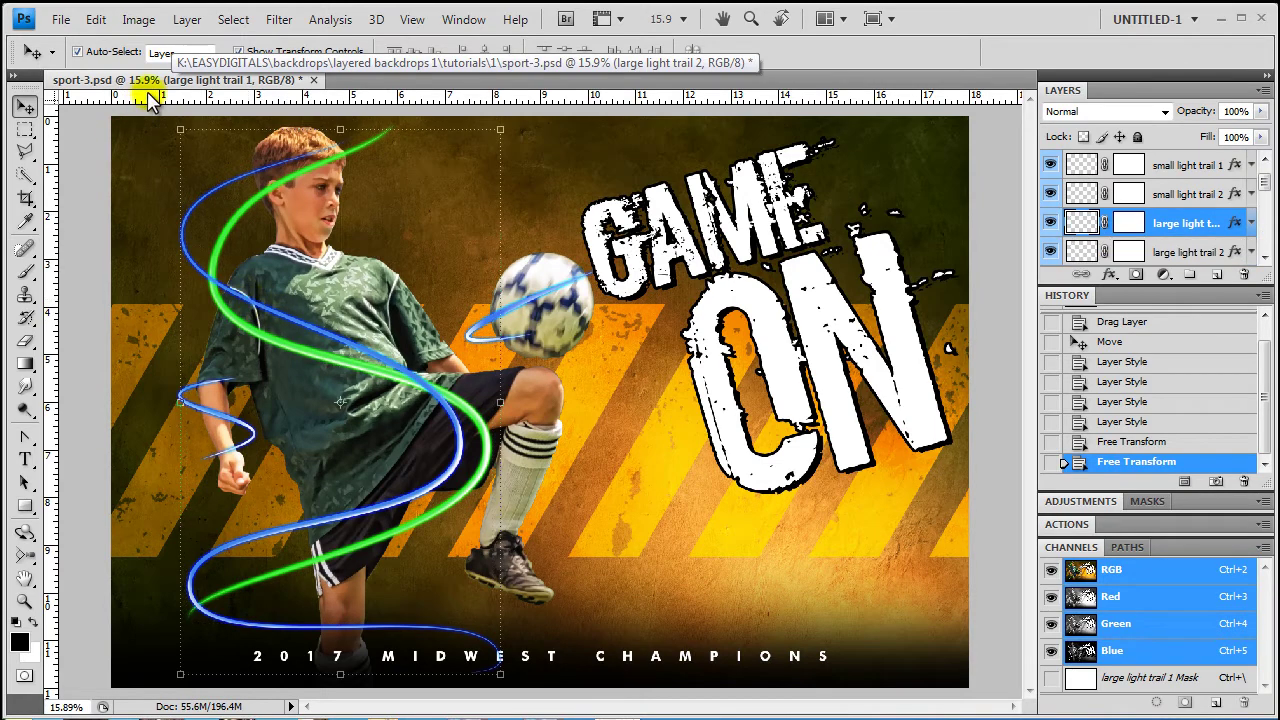
{"action": "left_click", "coordinate": [95, 19]}
{"action": "mouse_move", "coordinate": [250, 392]}
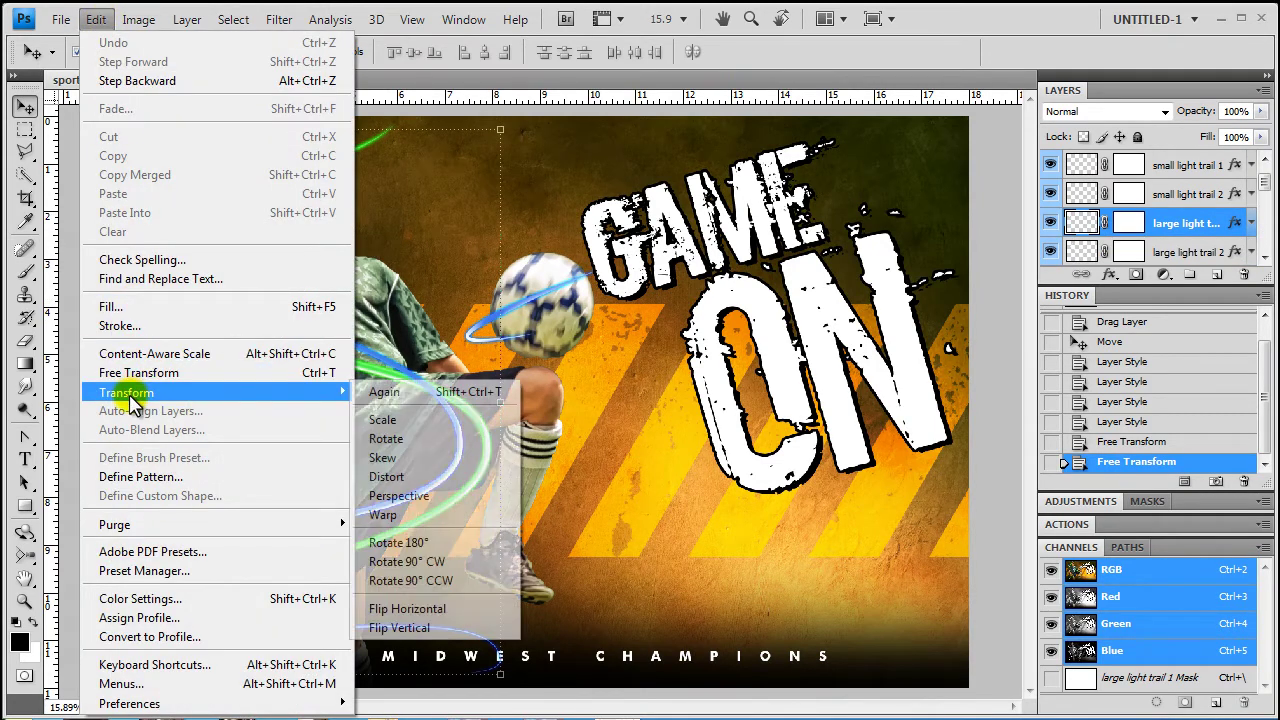
{"action": "left_click", "coordinate": [403, 516]}
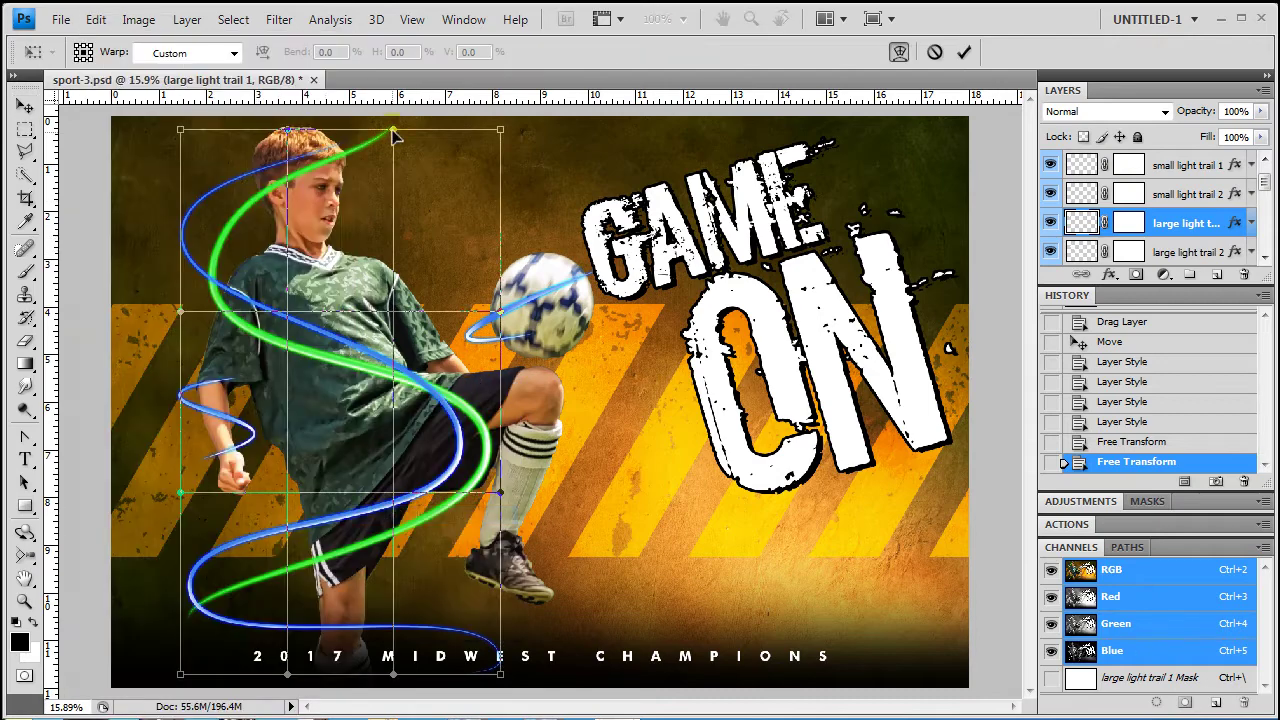
{"action": "left_click_drag", "start_coordinate": [394, 134], "coordinate": [400, 206]}
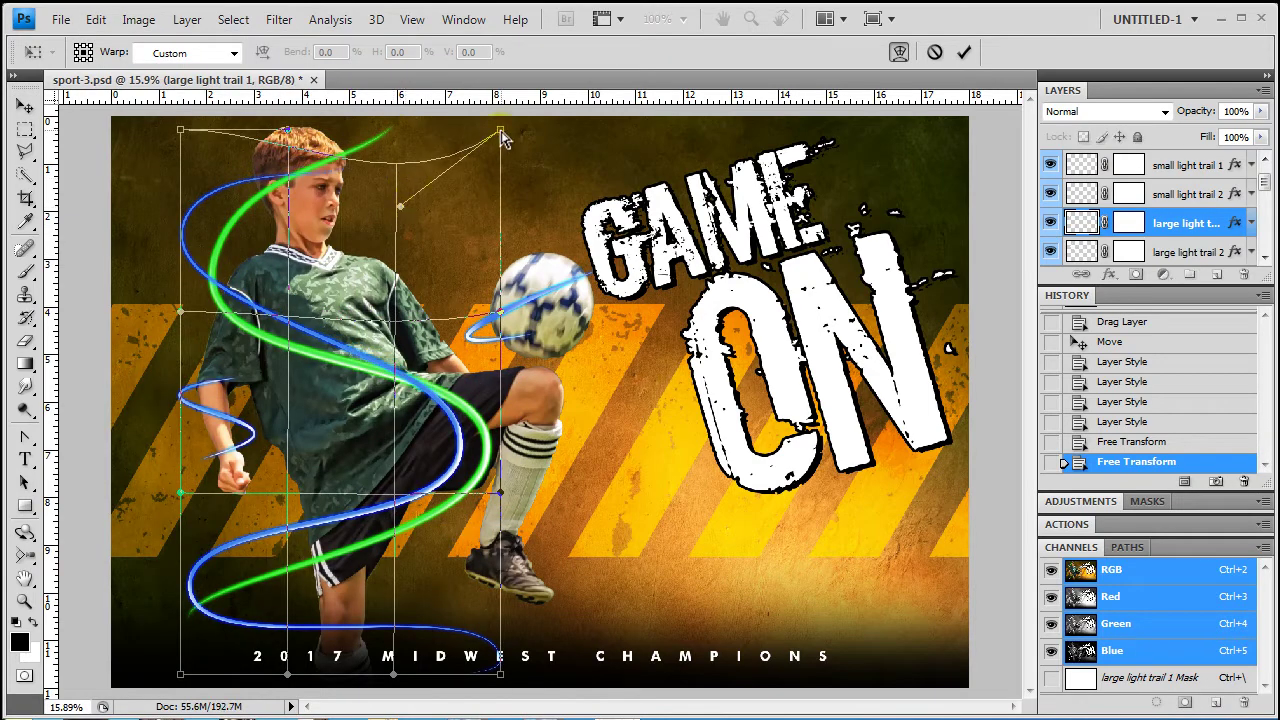
{"action": "left_click_drag", "start_coordinate": [502, 134], "coordinate": [509, 211]}
{"action": "left_click_drag", "start_coordinate": [178, 312], "coordinate": [45, 297]}
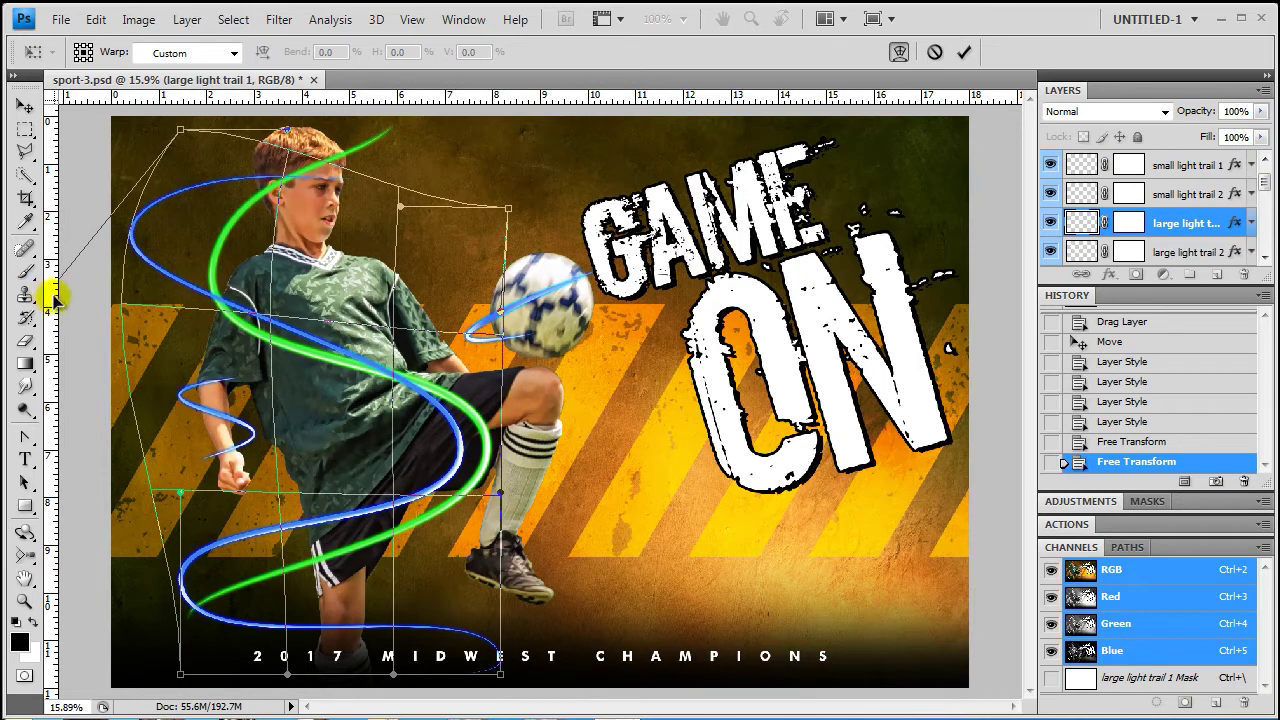
{"action": "left_click_drag", "start_coordinate": [500, 493], "coordinate": [870, 565]}
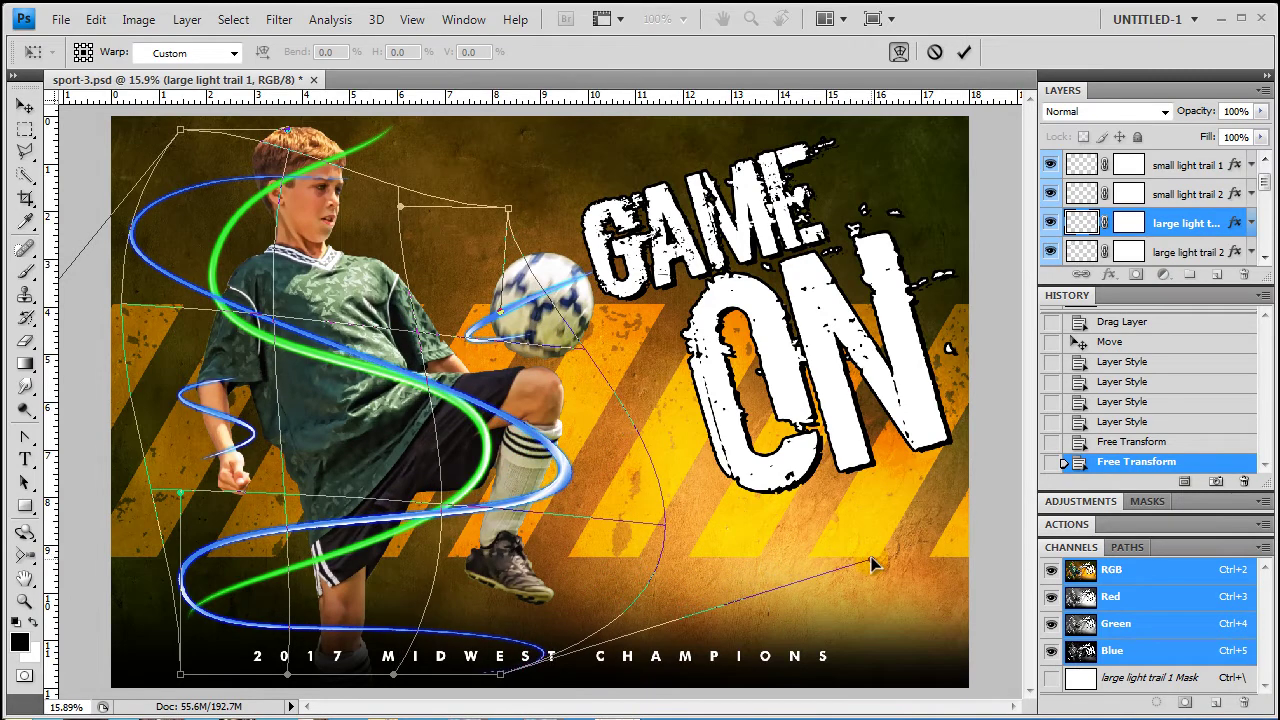
{"action": "left_click", "coordinate": [502, 673]}
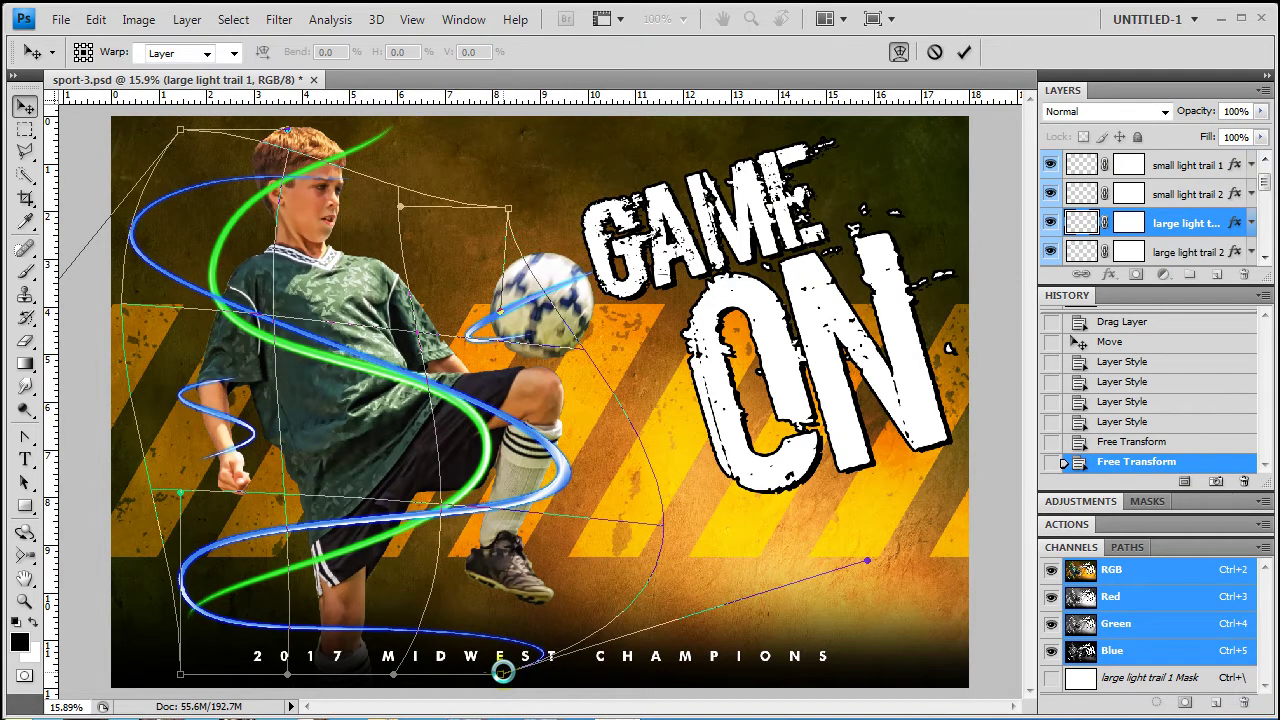
{"action": "key", "text": "Return"}
Warp large light trail 2, bending its top down and bowing its left and right sides outward
{"action": "left_click", "coordinate": [393, 540]}
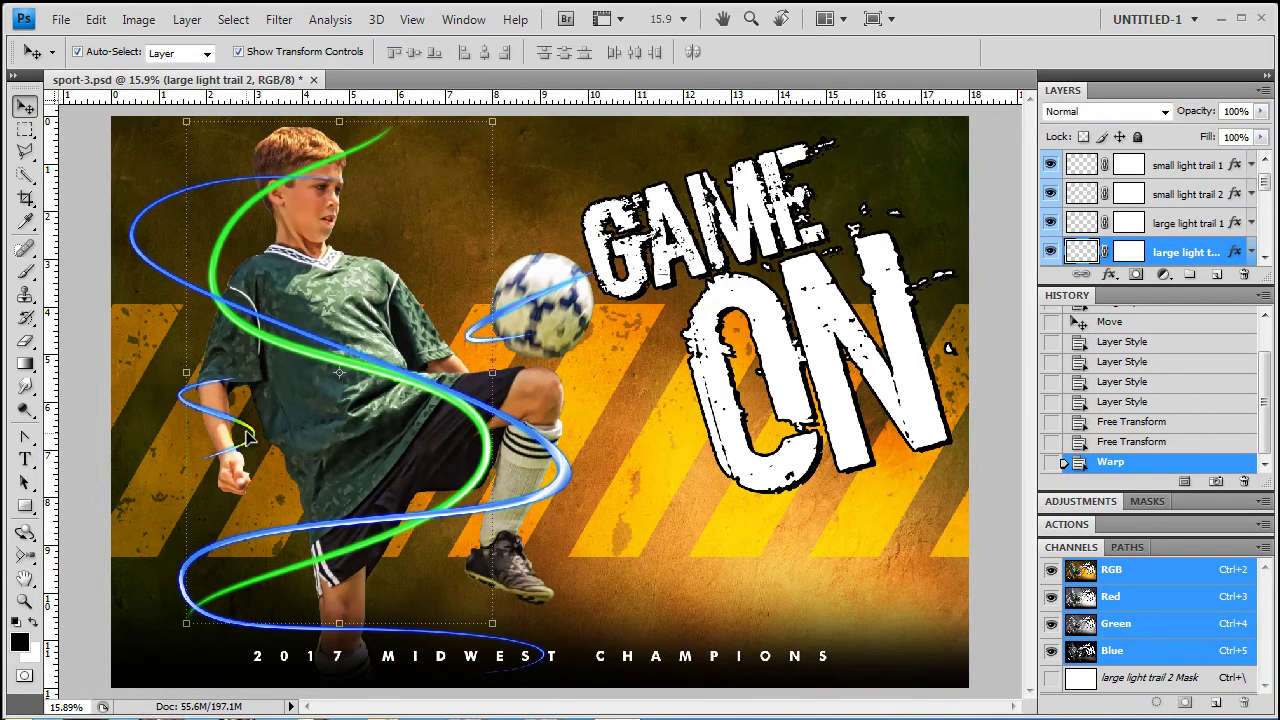
{"action": "left_click", "coordinate": [95, 18]}
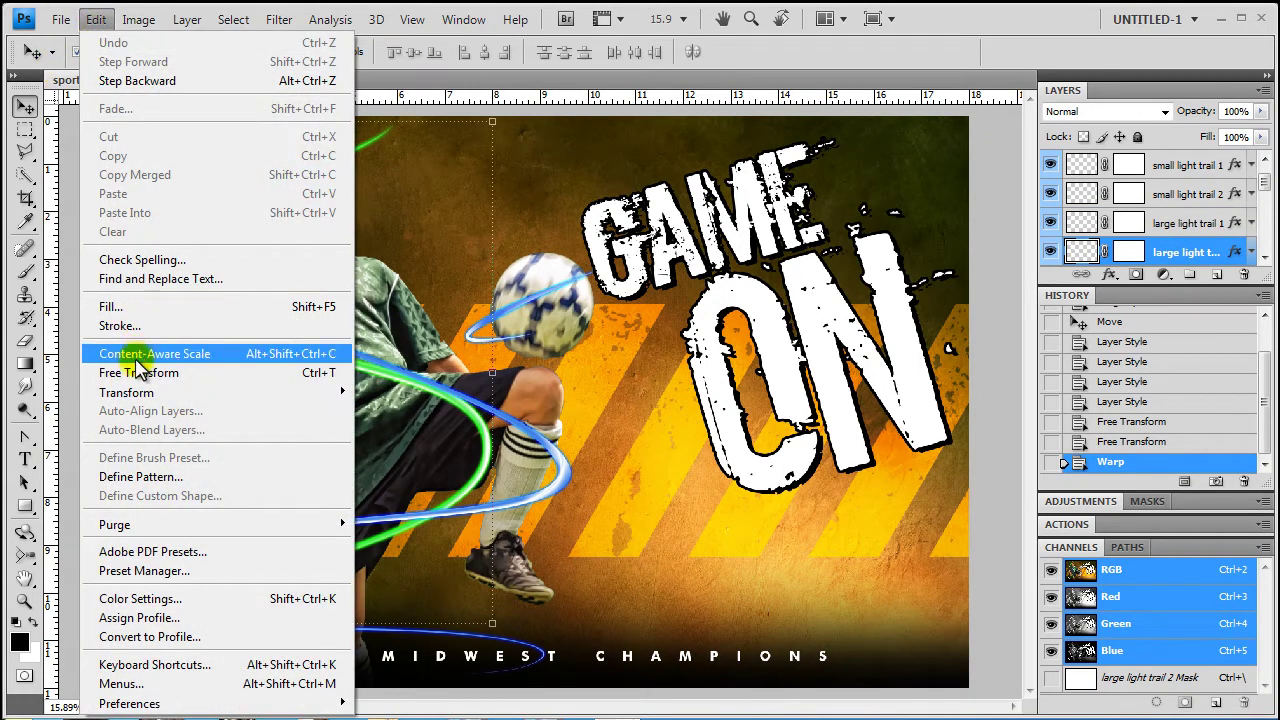
{"action": "mouse_move", "coordinate": [130, 392]}
{"action": "left_click", "coordinate": [380, 514]}
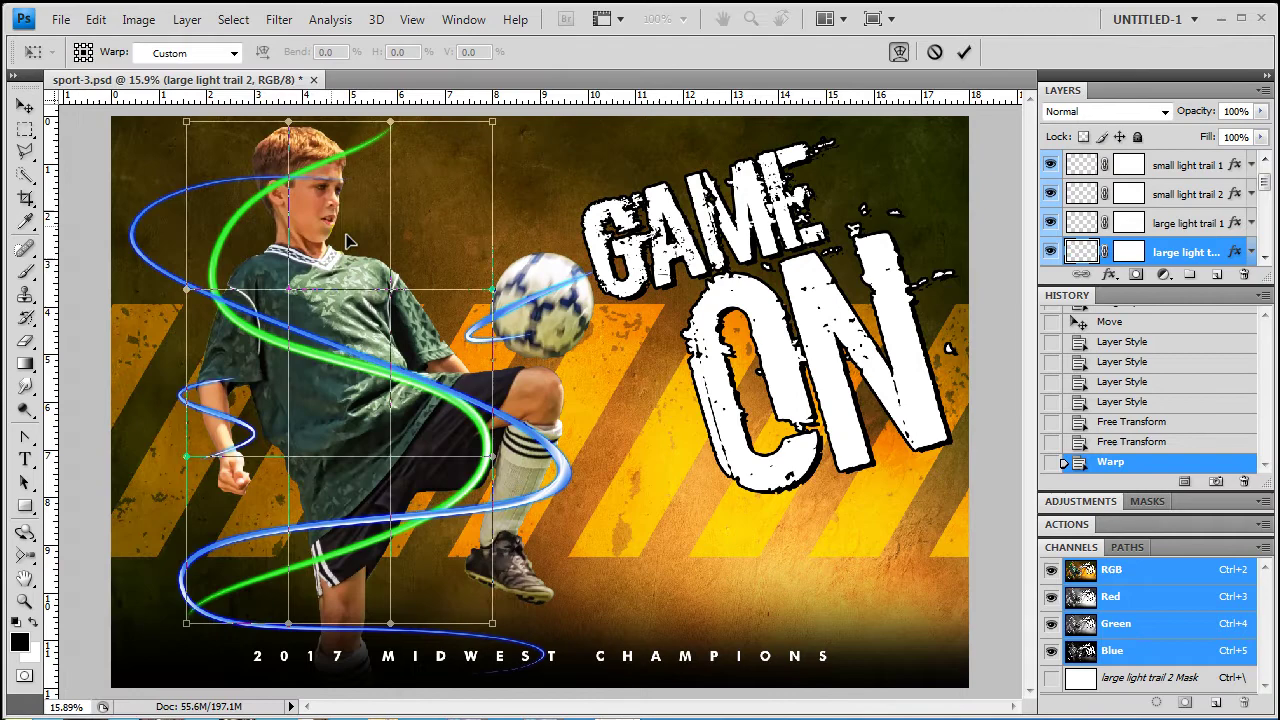
{"action": "left_click_drag", "start_coordinate": [395, 125], "coordinate": [394, 178]}
{"action": "left_click_drag", "start_coordinate": [492, 128], "coordinate": [492, 214]}
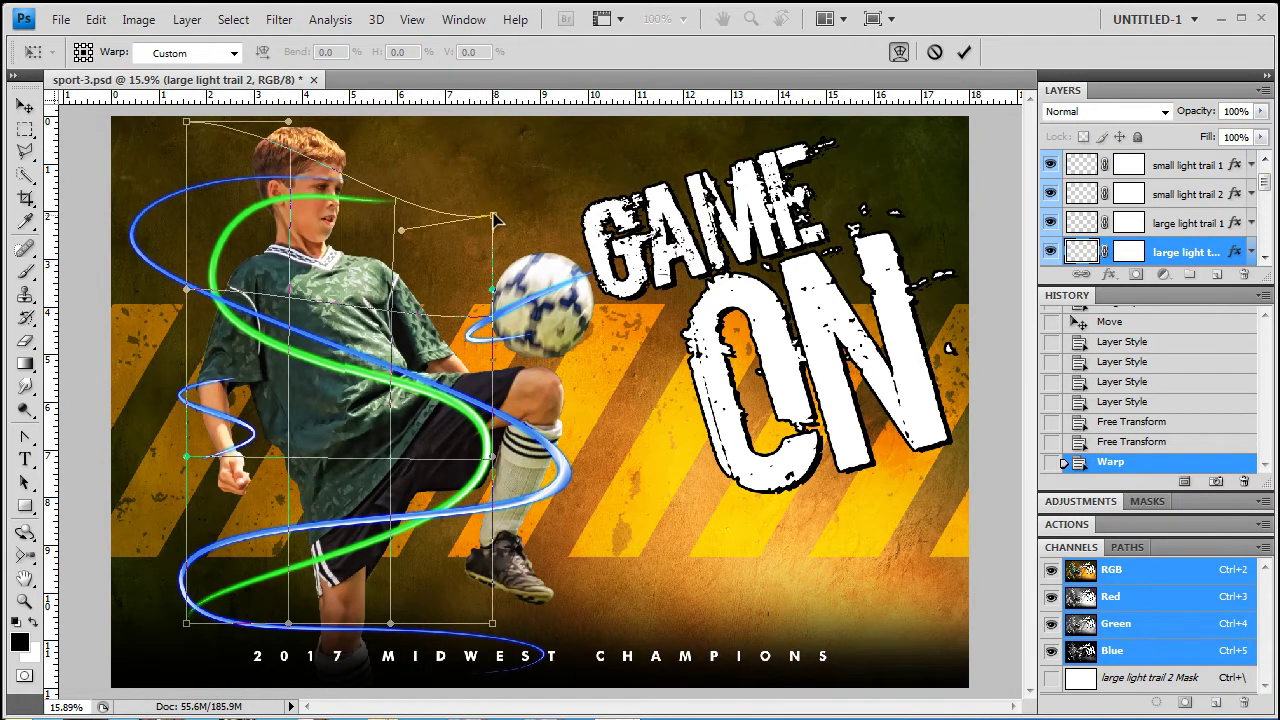
{"action": "left_click_drag", "start_coordinate": [186, 293], "coordinate": [22, 240]}
{"action": "left_click_drag", "start_coordinate": [494, 460], "coordinate": [752, 530]}
{"action": "key", "text": "Return"}
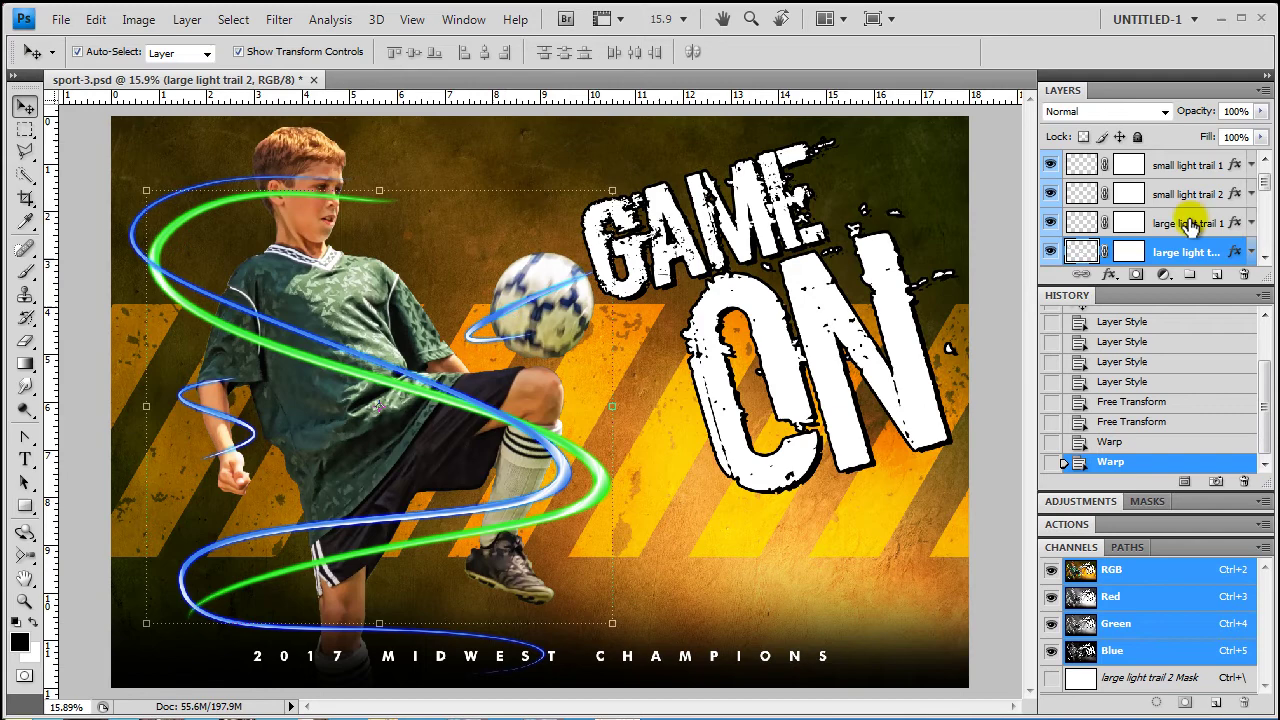
Target the small light trail 1 layer mask and set up a black Brush for painting
{"action": "scroll", "coordinate": [1120, 198], "scroll_direction": "up", "scroll_amount": 1}
{"action": "left_click", "coordinate": [1148, 200]}
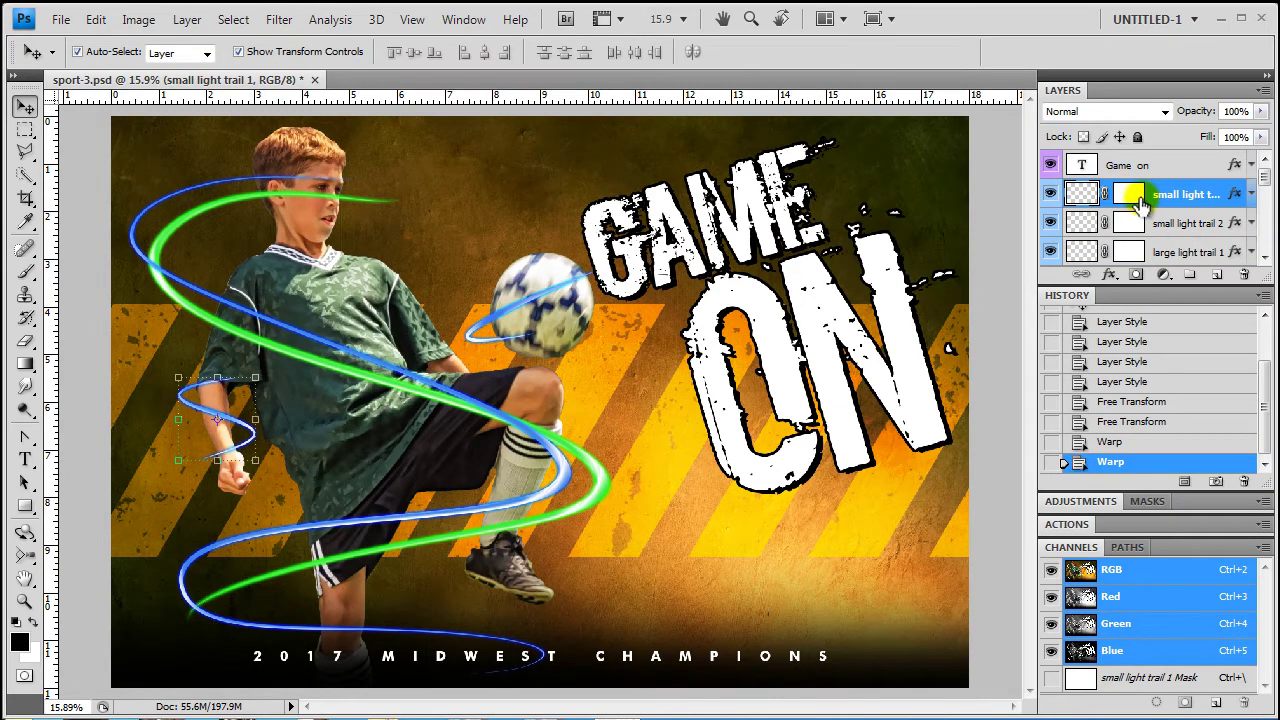
{"action": "left_click", "coordinate": [1130, 200]}
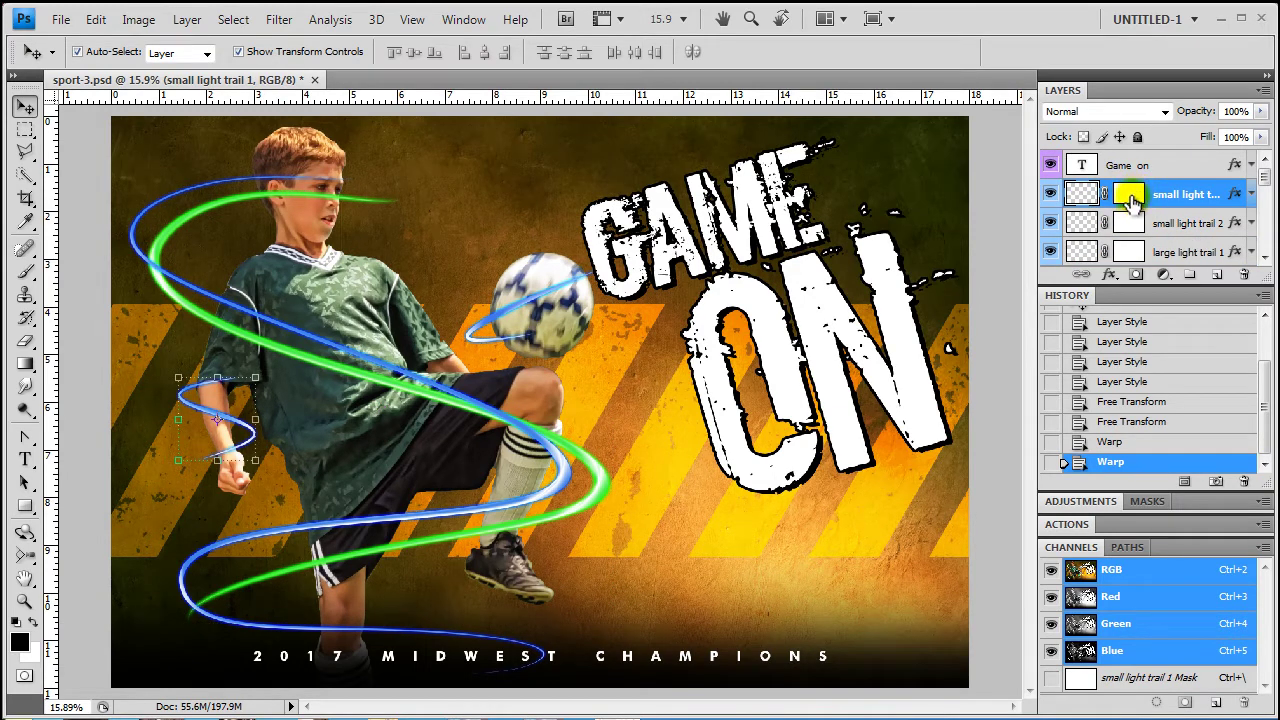
{"action": "left_click", "coordinate": [24, 271]}
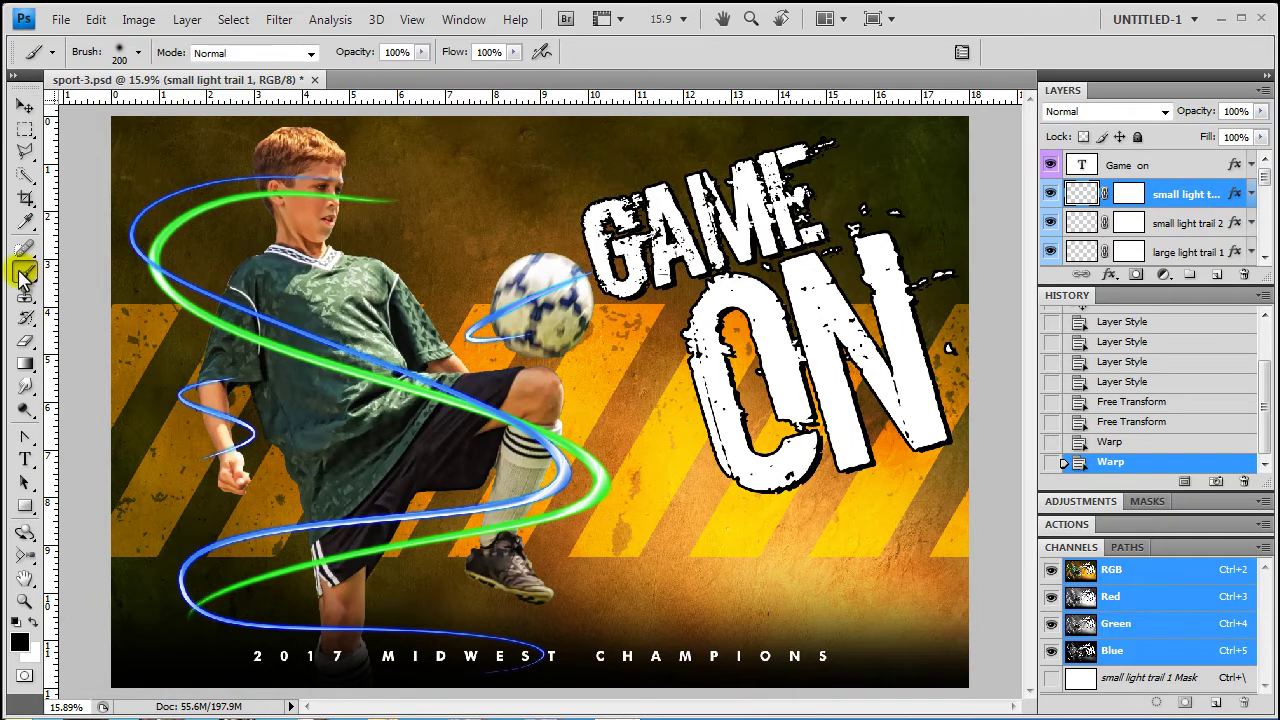
{"action": "left_click", "coordinate": [1128, 195]}
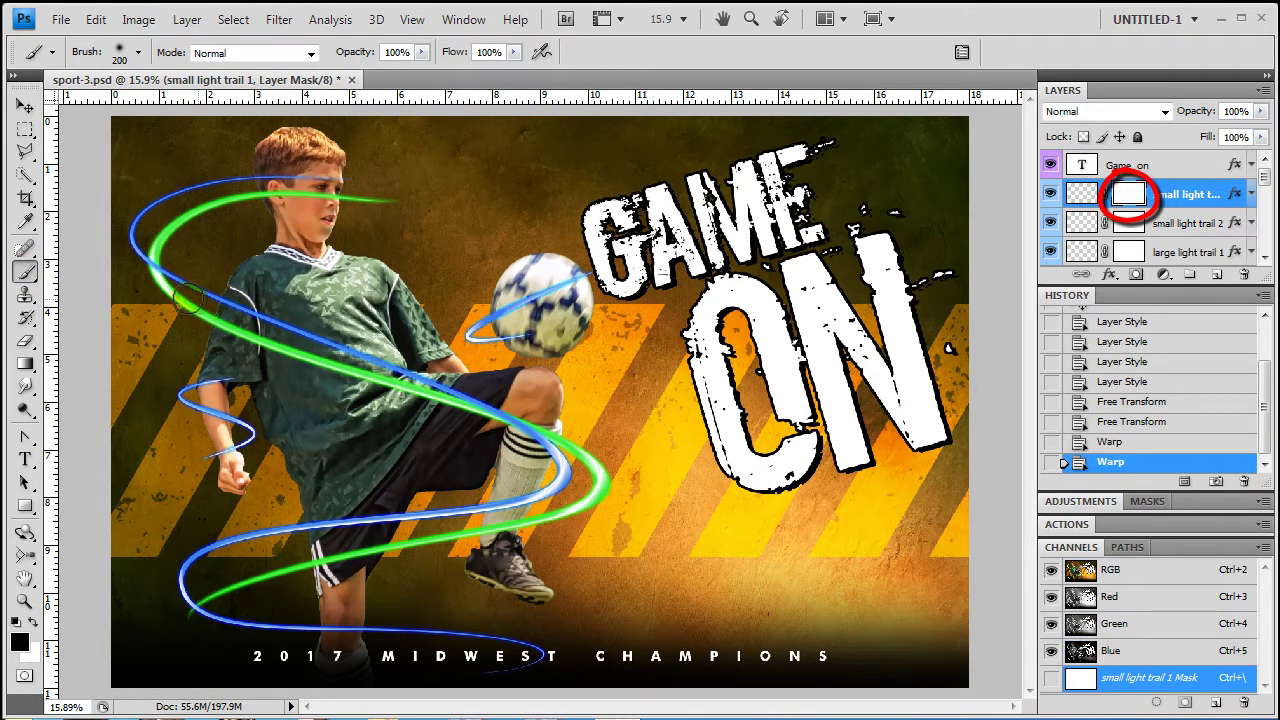
{"action": "left_click", "coordinate": [18, 645]}
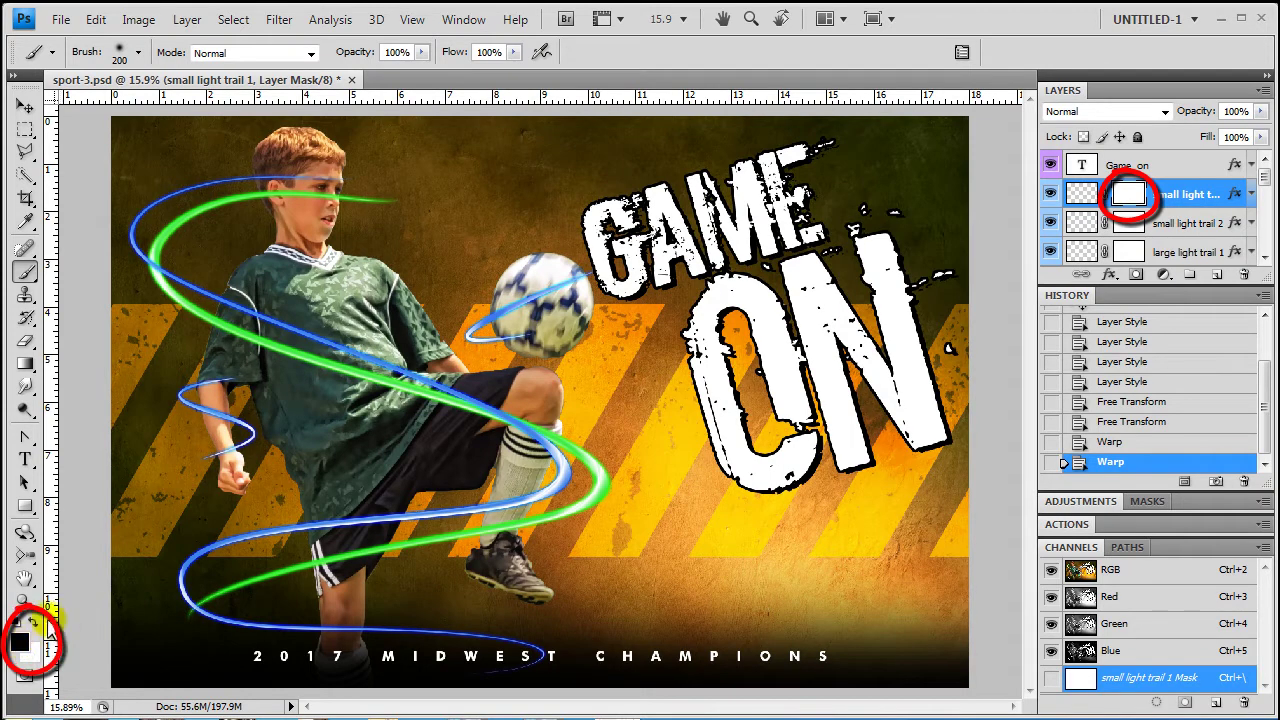
{"action": "left_click", "coordinate": [33, 624]}
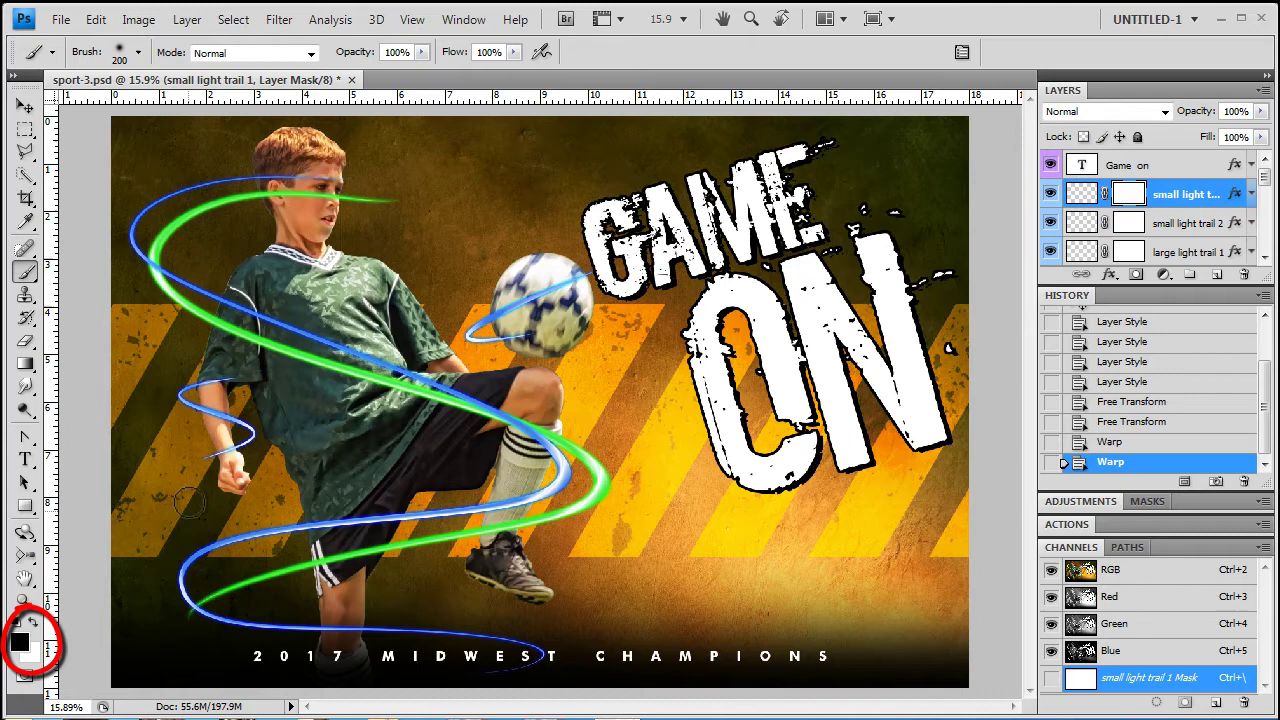
Paint out small light trail 1 over the arm with a 125 px brush, restoring overspill in white
{"action": "left_click", "coordinate": [209, 388]}
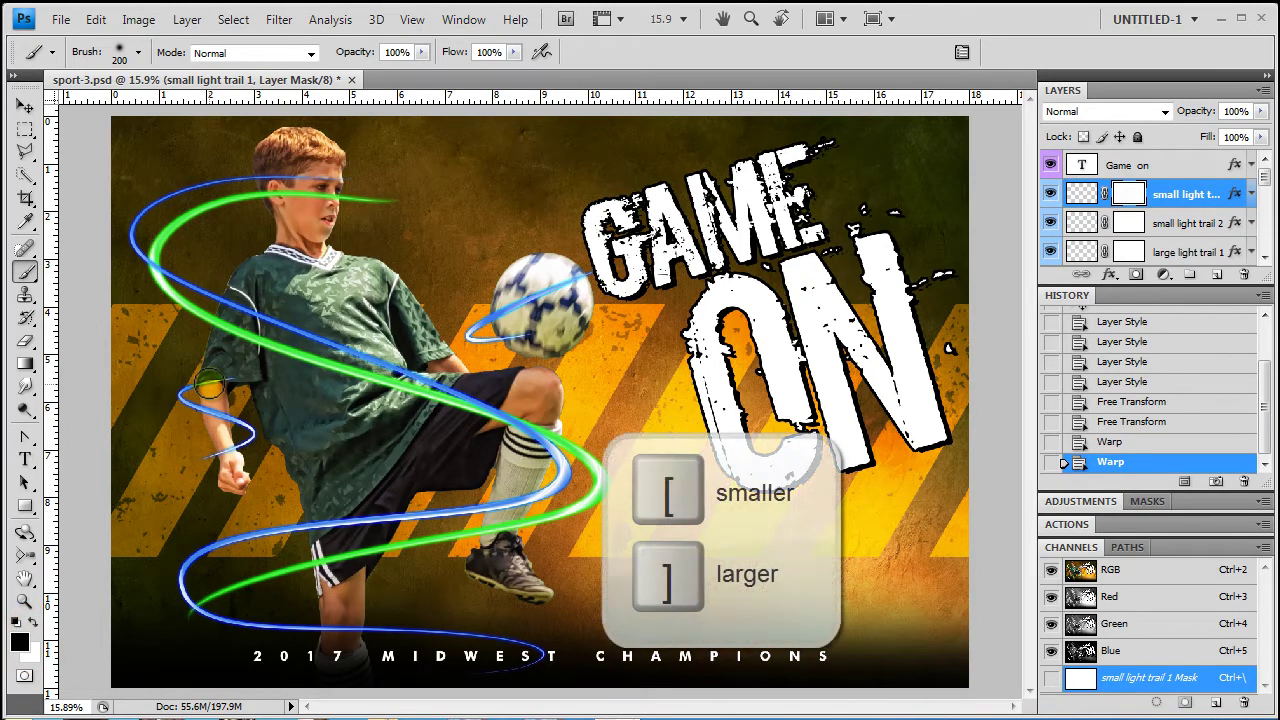
{"action": "key", "text": "bracketright"}
{"action": "key", "text": "bracketright"}
{"action": "key", "text": "bracketleft"}
{"action": "key", "text": "bracketleft"}
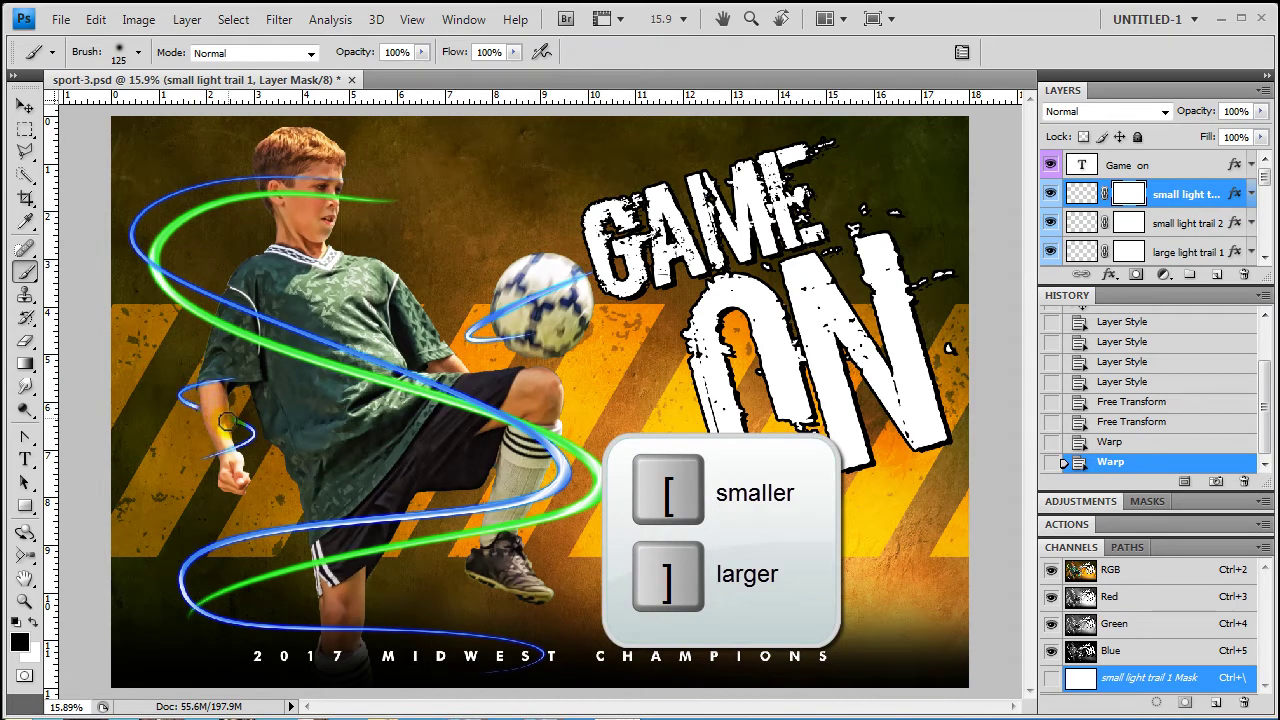
{"action": "left_click", "coordinate": [224, 418]}
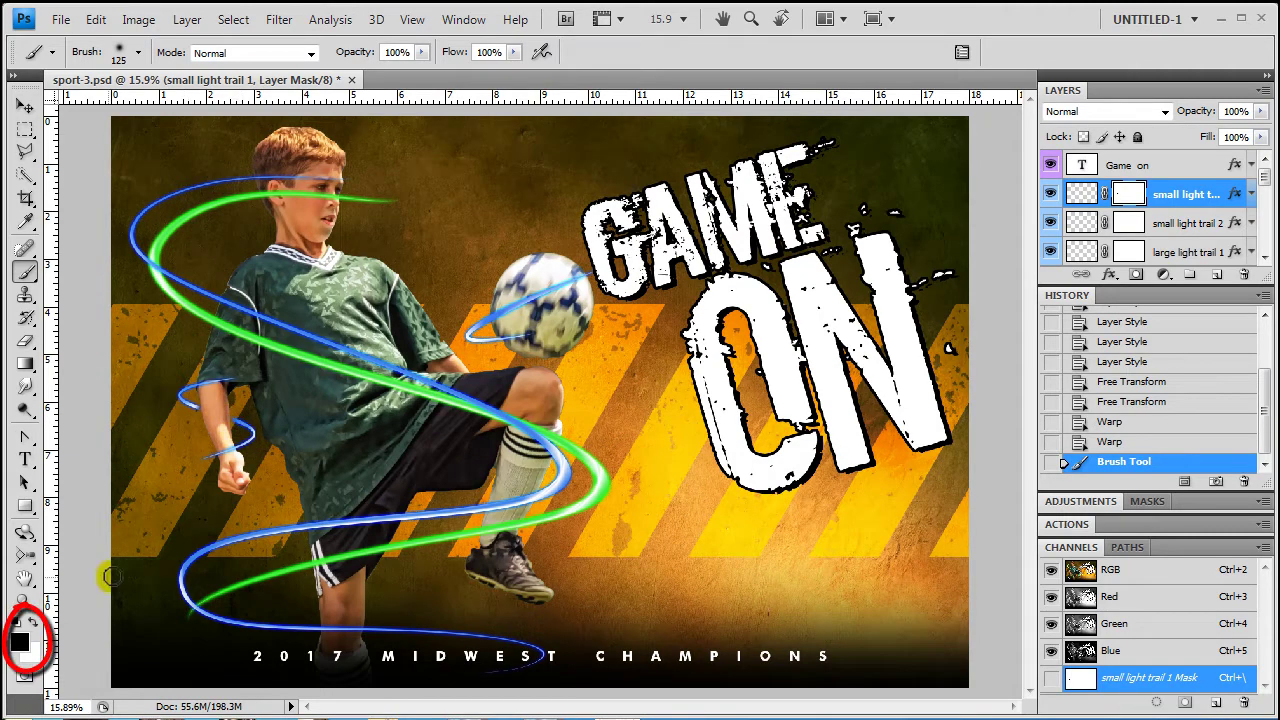
{"action": "key", "text": "d"}
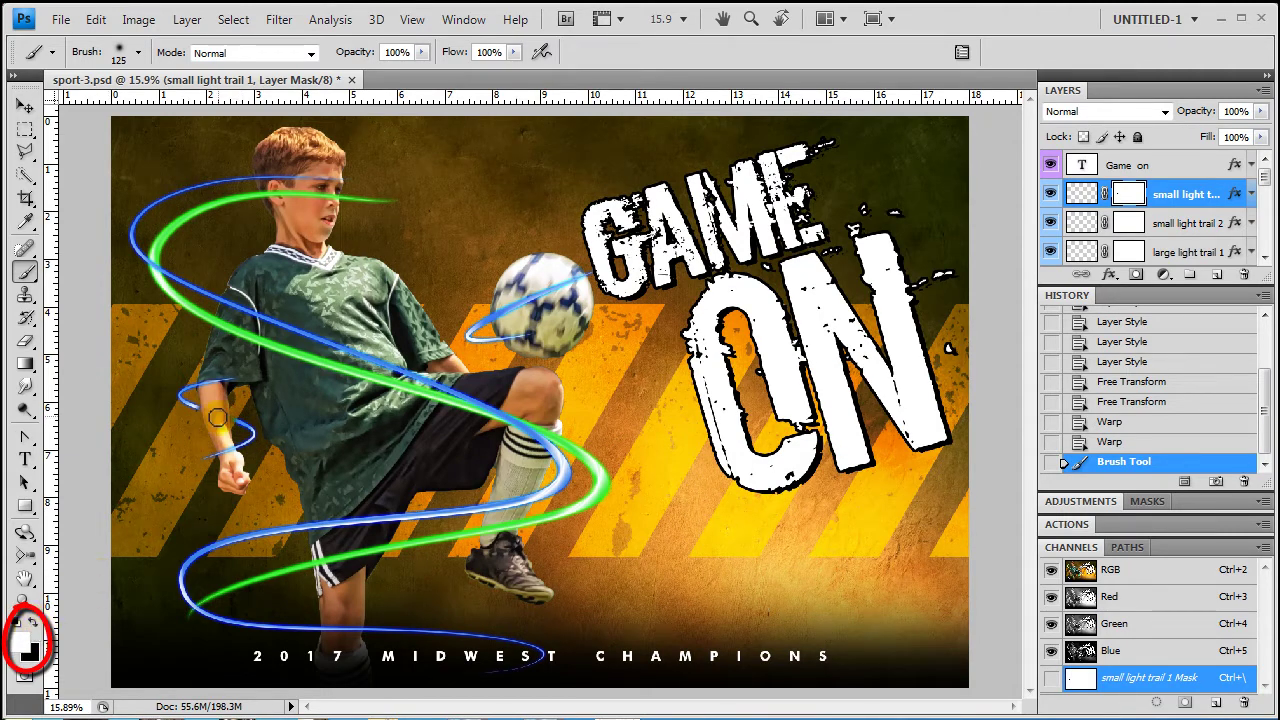
{"action": "left_click", "coordinate": [240, 418]}
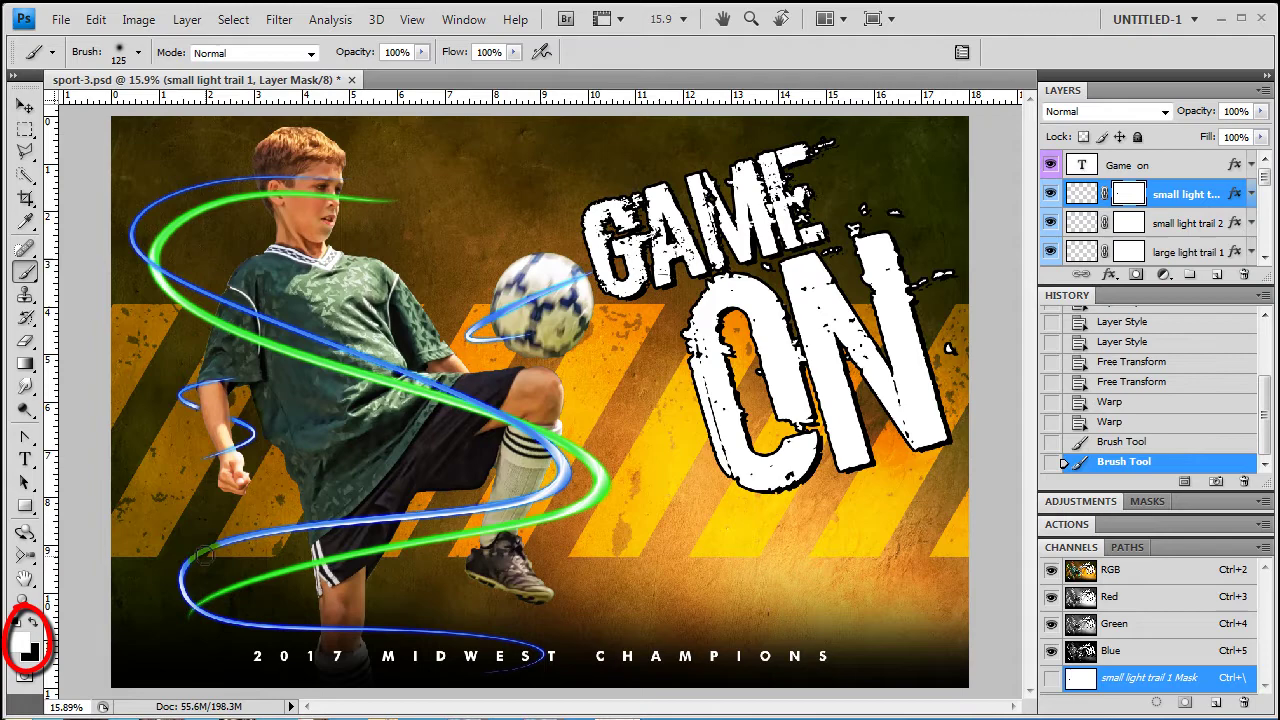
{"action": "left_click", "coordinate": [213, 419]}
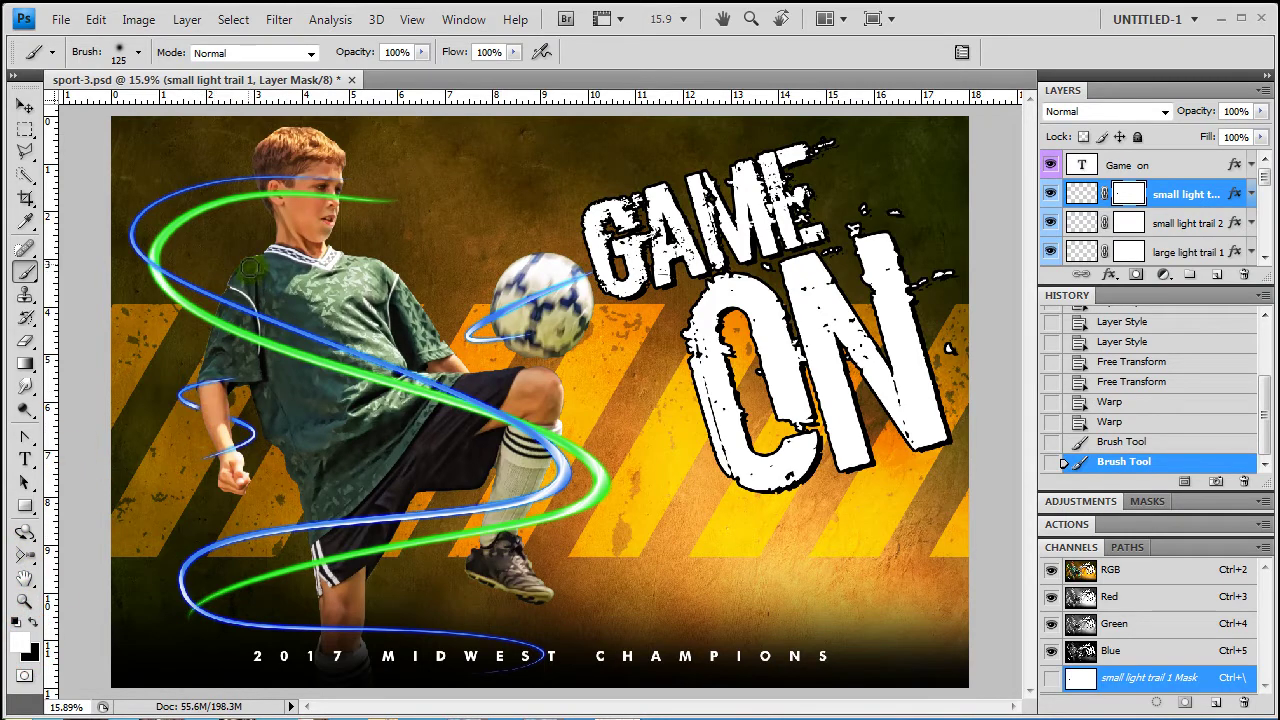
On the small light trail 2 mask, paint black to hide the trail where it crosses the ball
{"action": "left_click", "coordinate": [1160, 222]}
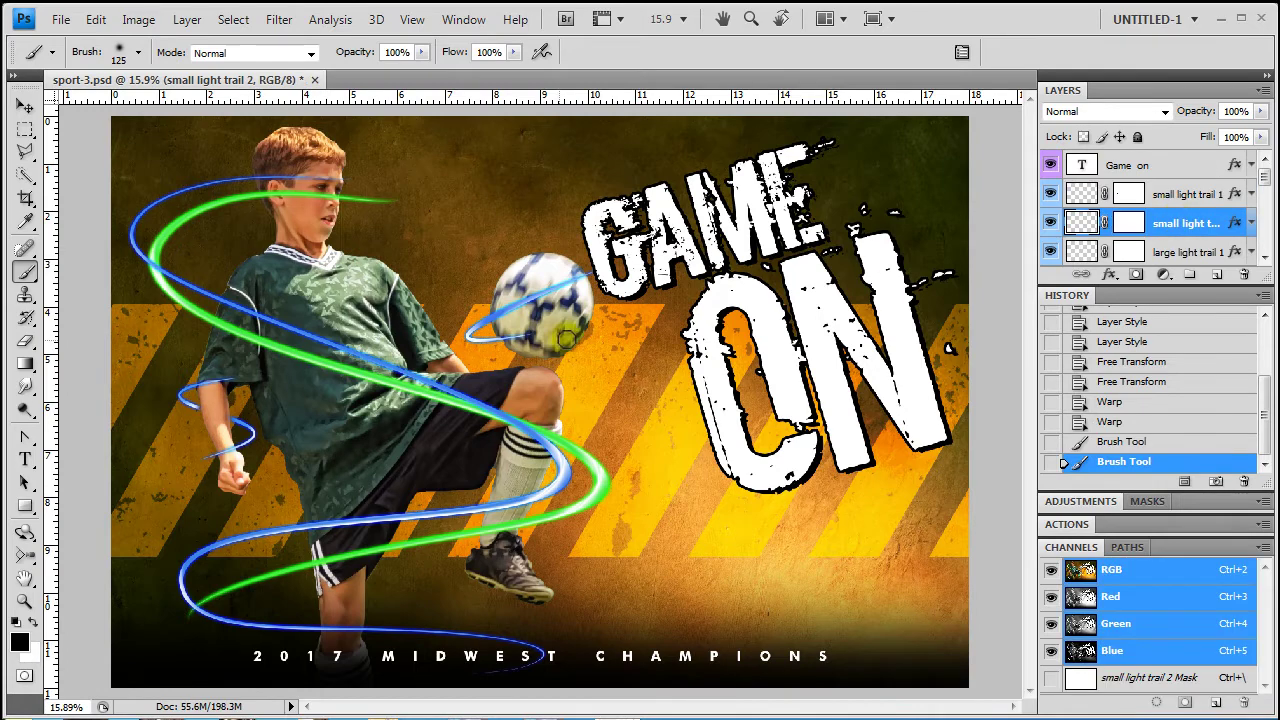
{"action": "left_click", "coordinate": [1128, 222]}
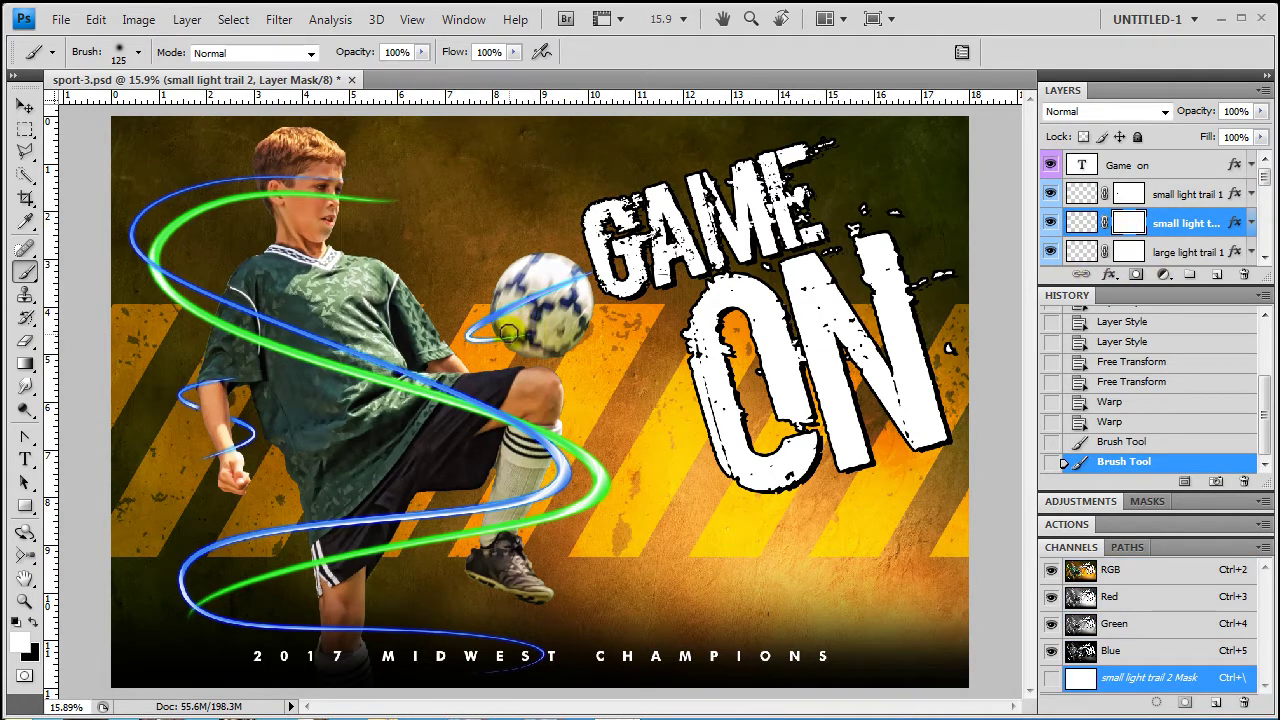
{"action": "left_click_drag", "start_coordinate": [508, 333], "coordinate": [528, 336]}
{"action": "left_click", "coordinate": [526, 336]}
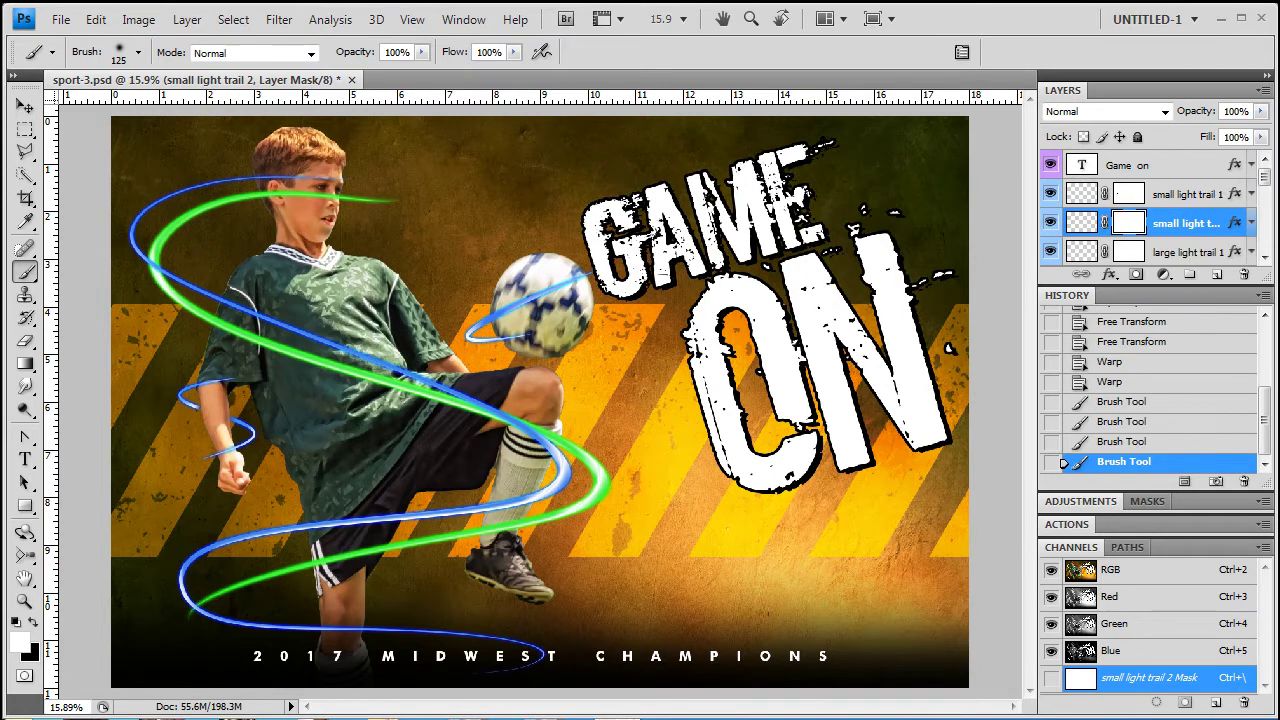
{"action": "left_click", "coordinate": [32, 621]}
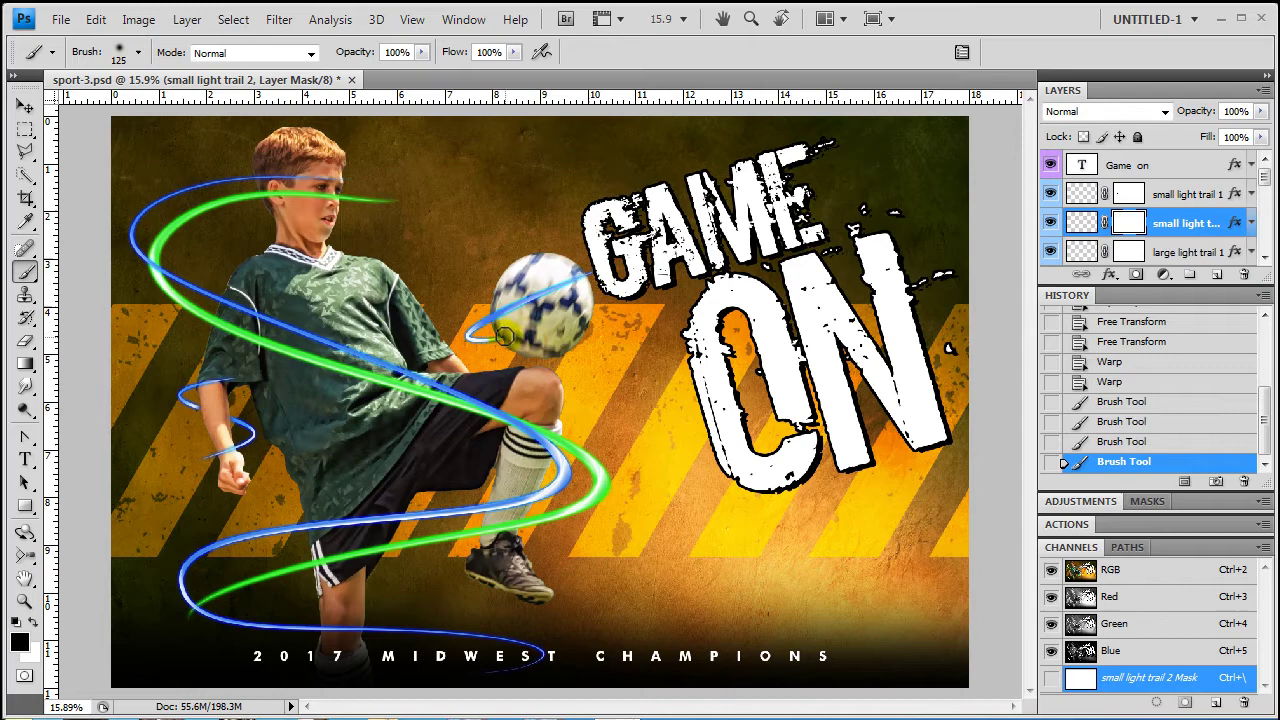
{"action": "left_click", "coordinate": [505, 335]}
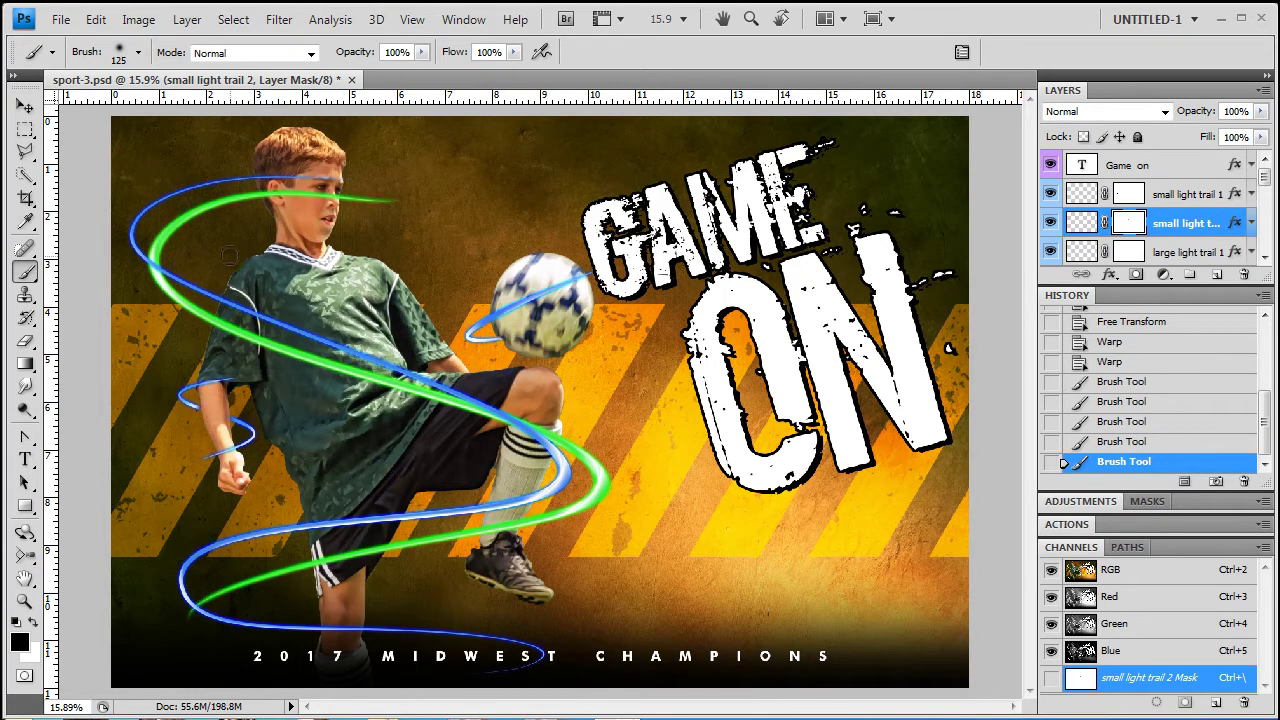
Select large light trail 1, toggle its visibility to compare, and undo the stray dab on the head
{"action": "left_click", "coordinate": [1163, 251]}
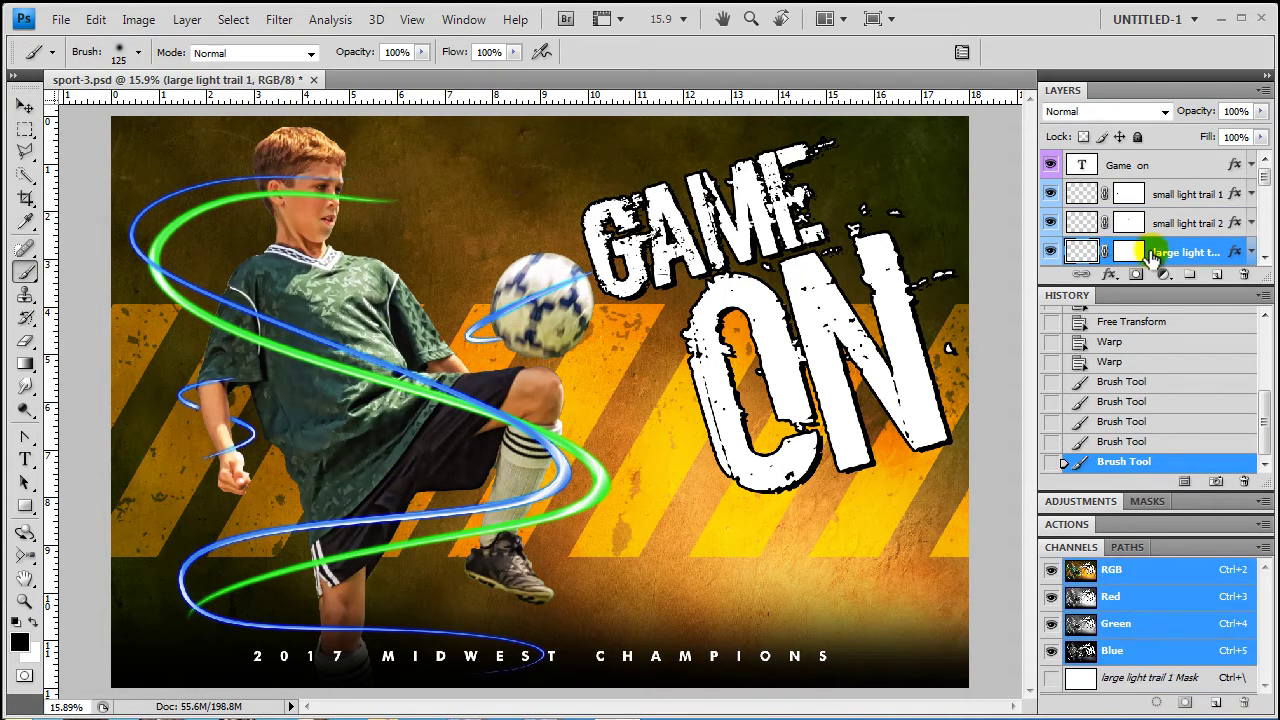
{"action": "left_click", "coordinate": [1045, 254]}
{"action": "left_click", "coordinate": [1047, 256]}
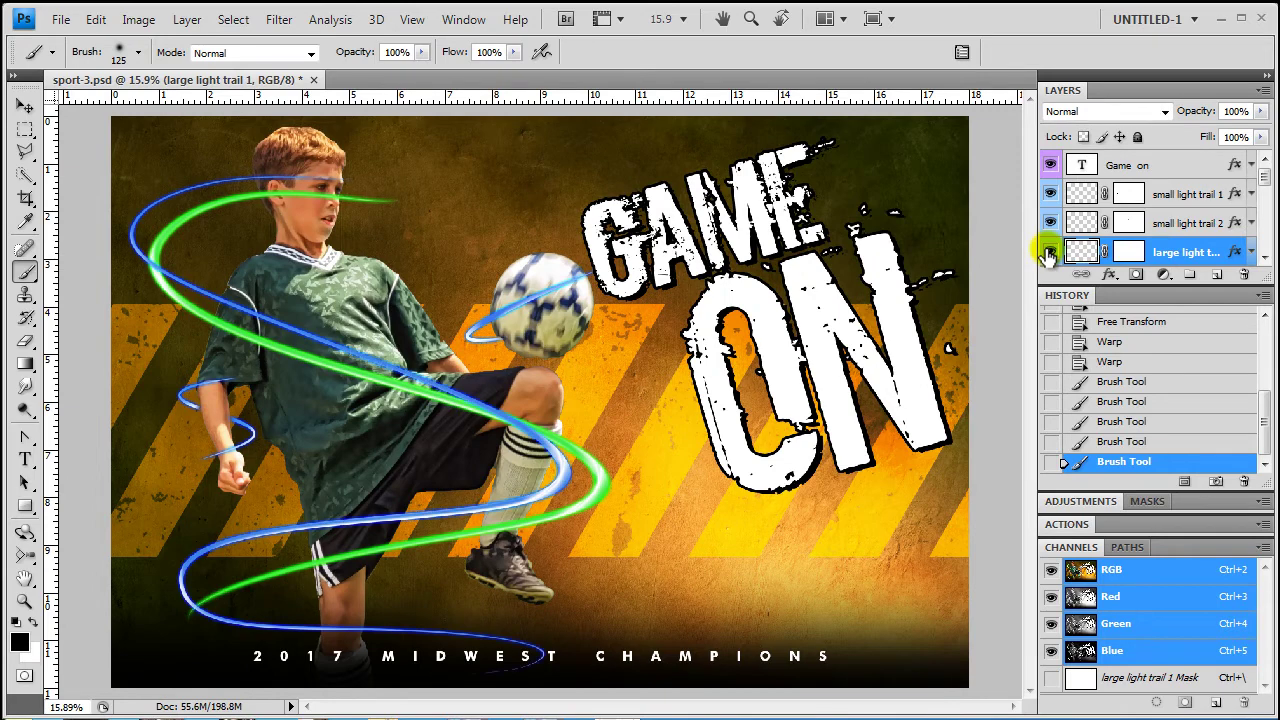
{"action": "left_click", "coordinate": [258, 170]}
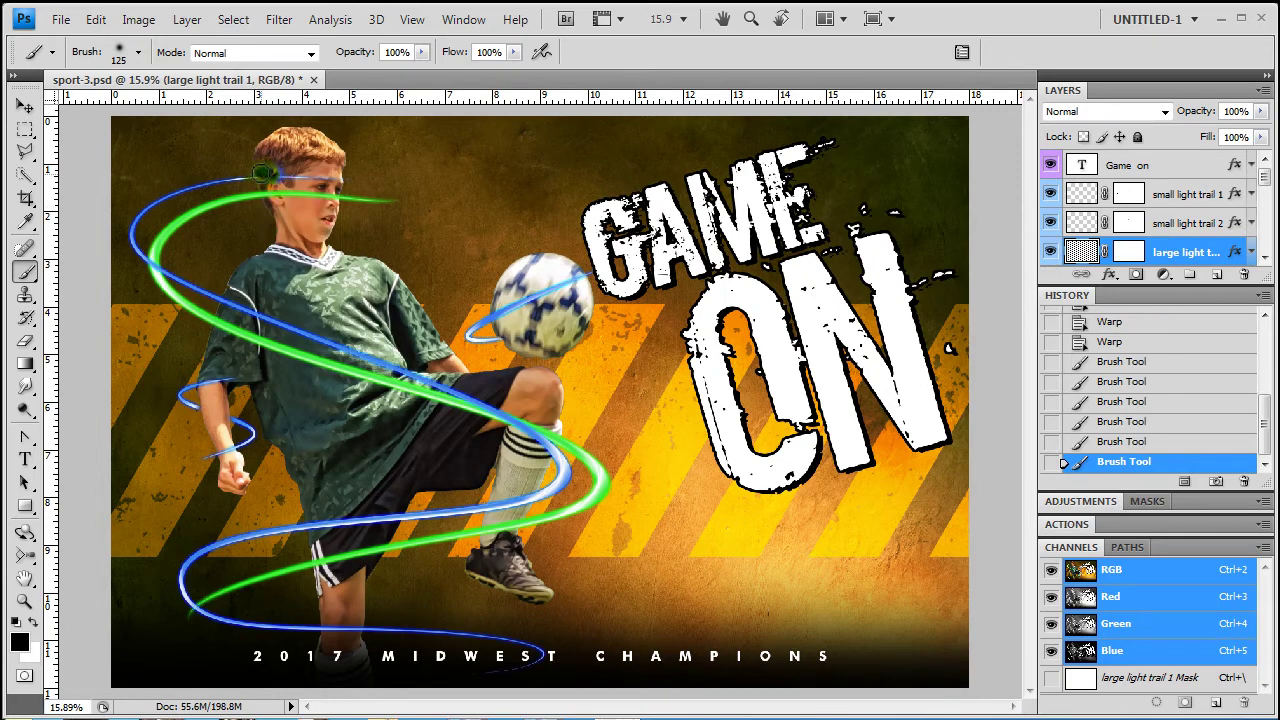
{"action": "left_click", "coordinate": [95, 20]}
{"action": "left_click", "coordinate": [106, 43]}
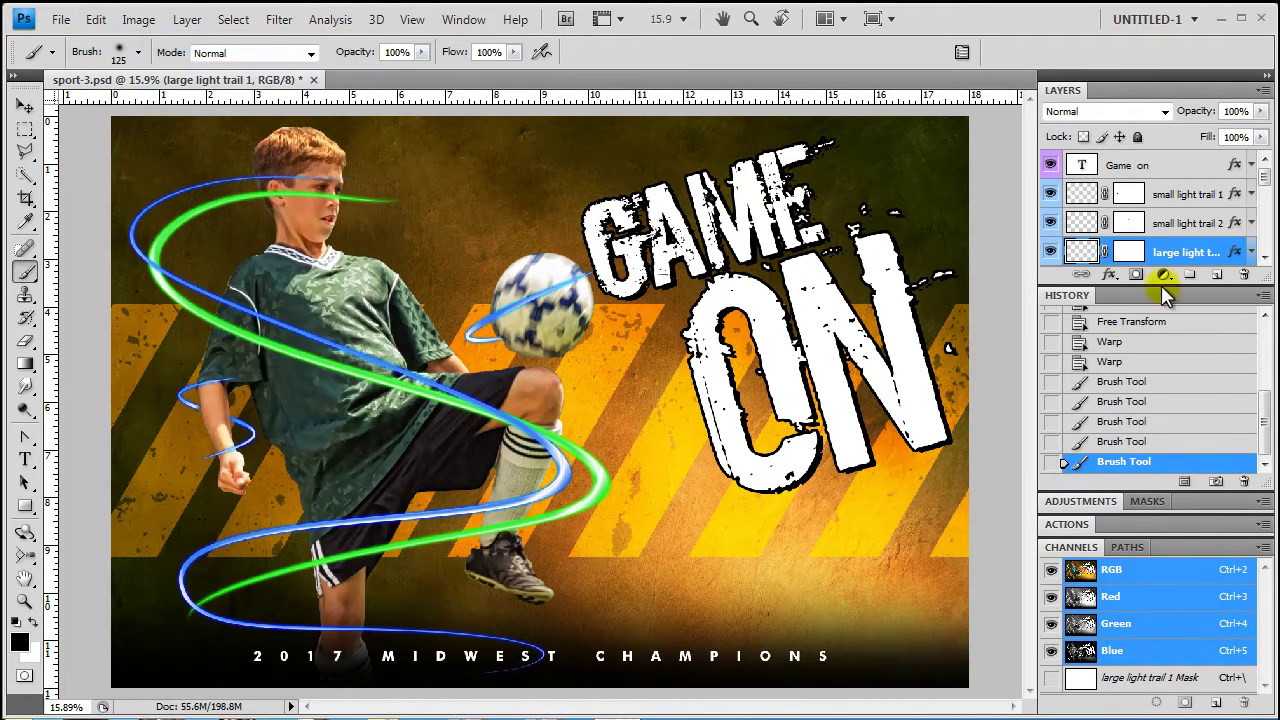
Paint the large light trail 1 mask black from shoulder to knee with a 400 px brush
{"action": "left_click", "coordinate": [1128, 252]}
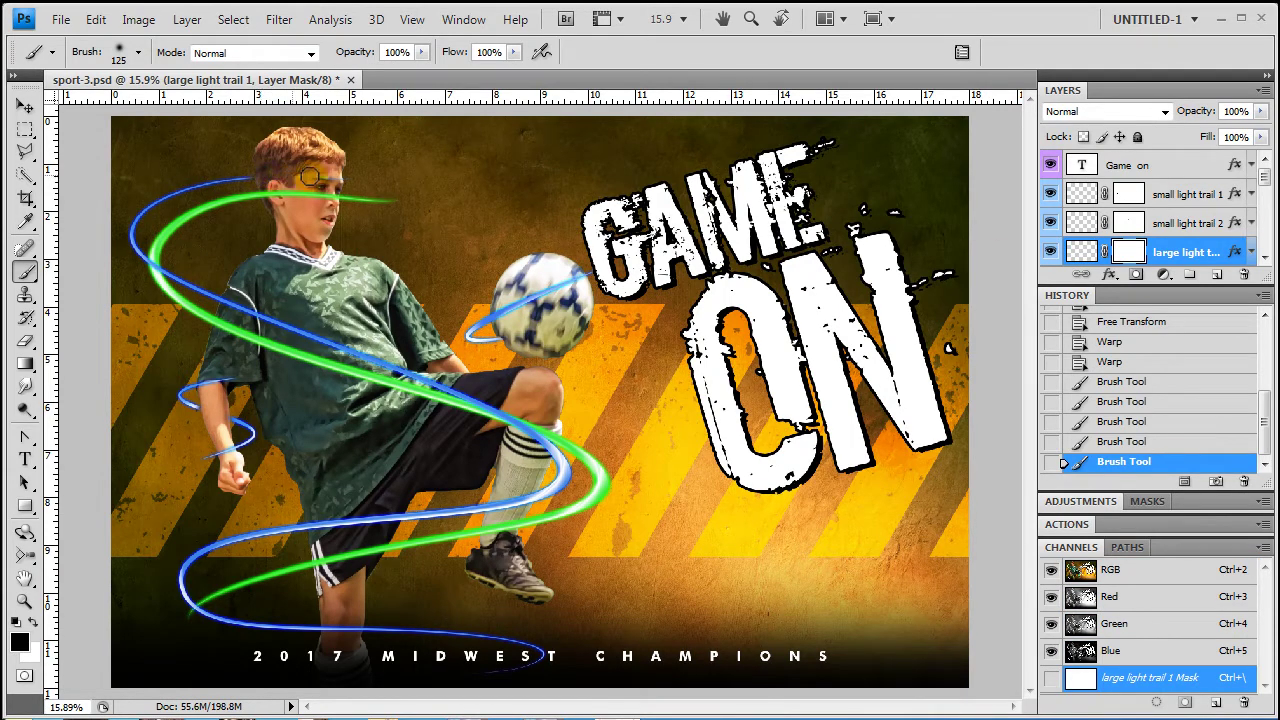
{"action": "left_click", "coordinate": [345, 285]}
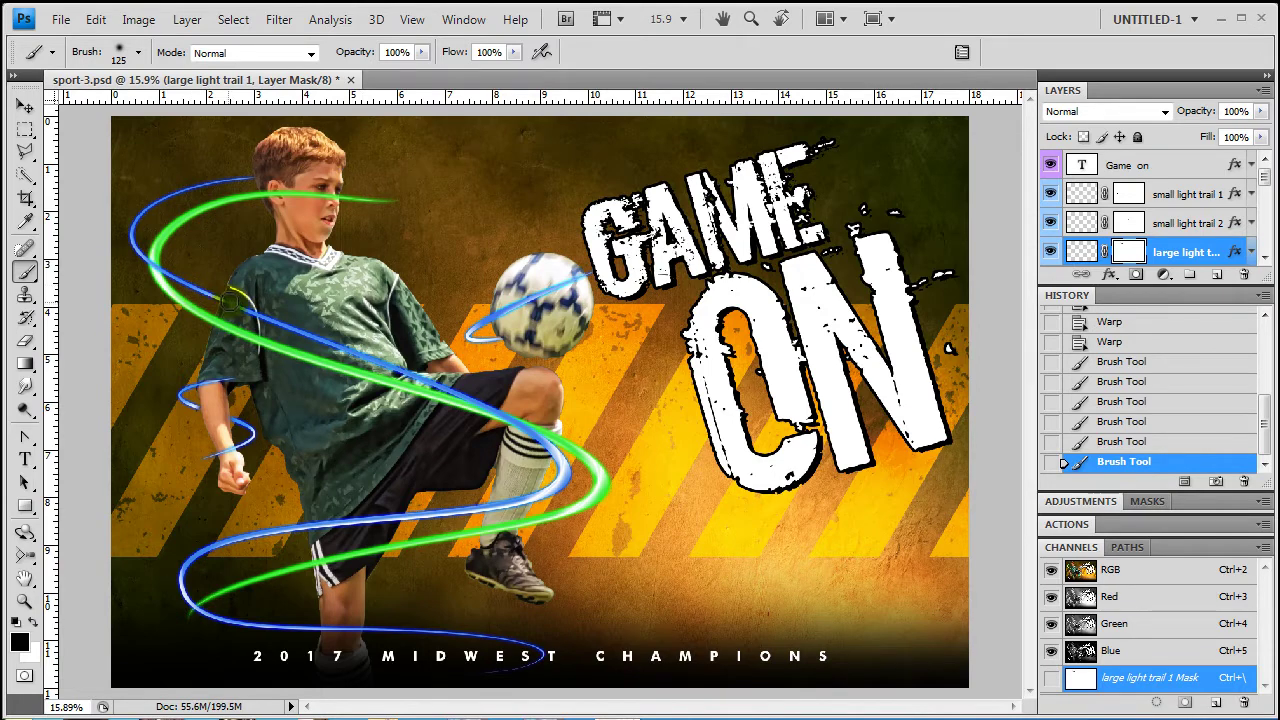
{"action": "left_click_drag", "start_coordinate": [231, 301], "coordinate": [242, 306]}
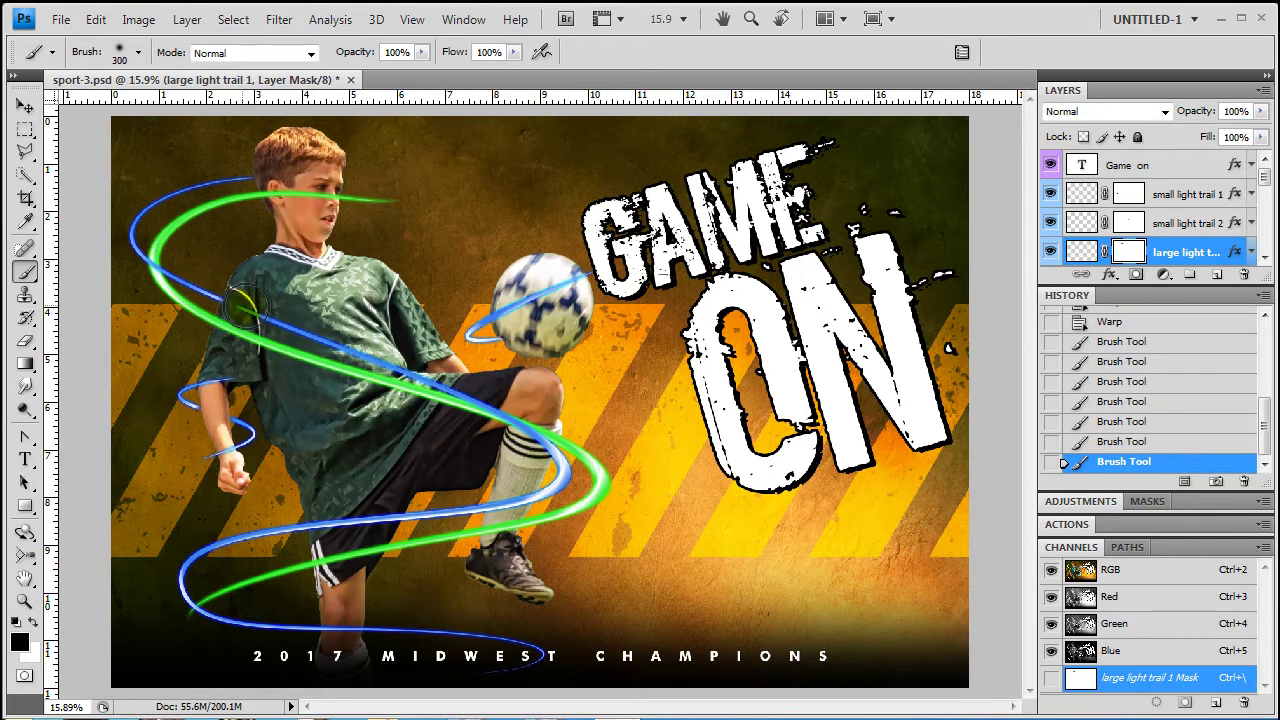
{"action": "key", "text": "bracketright"}
{"action": "key", "text": "bracketright"}
{"action": "key", "text": "bracketright"}
{"action": "key", "text": "bracketright"}
{"action": "mouse_move", "coordinate": [240, 305]}
{"action": "left_mouse_down"}
{"action": "mouse_move", "coordinate": [413, 367]}
{"action": "mouse_move", "coordinate": [520, 424]}
{"action": "left_mouse_up"}
{"action": "key", "text": "bracketleft"}
{"action": "key", "text": "bracketleft"}
{"action": "key", "text": "bracketleft"}
{"action": "key", "text": "bracketleft"}
{"action": "key", "text": "bracketleft"}
{"action": "key", "text": "bracketleft"}
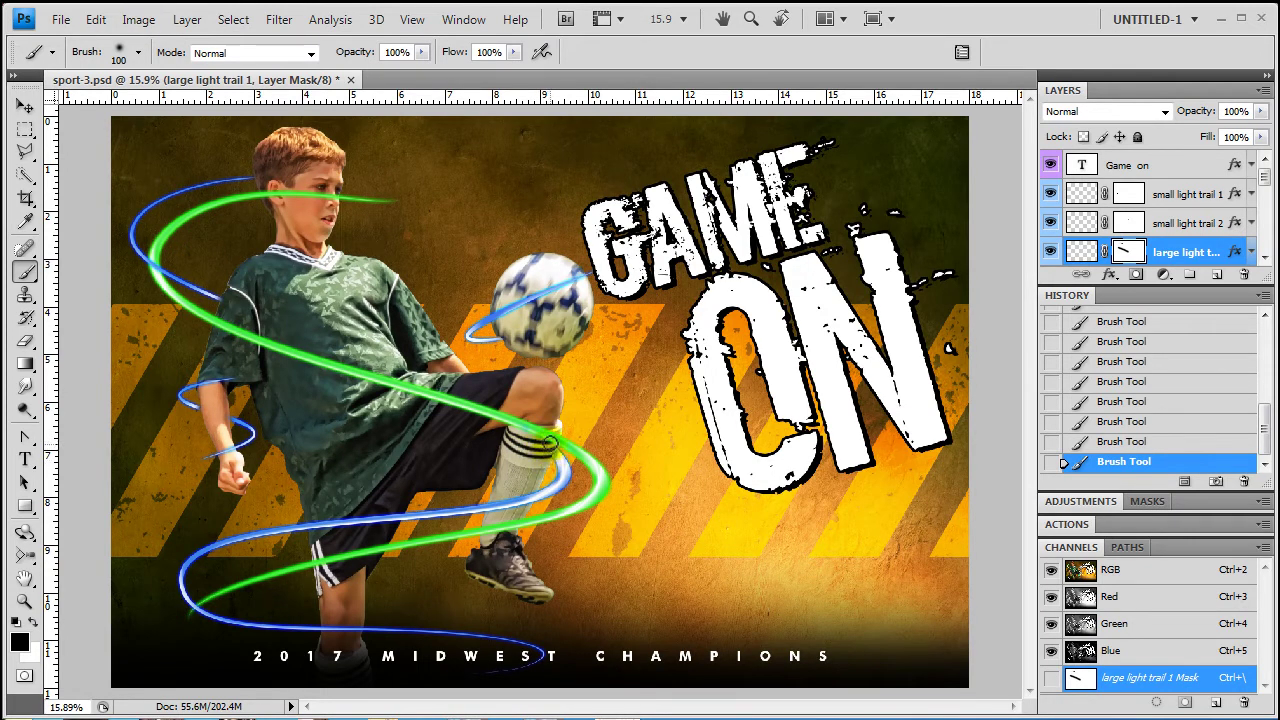
On the large light trail 2 mask, paint out the green trail over the shoulder and face with a 200 px brush
{"action": "key", "text": "alt+bracketleft"}
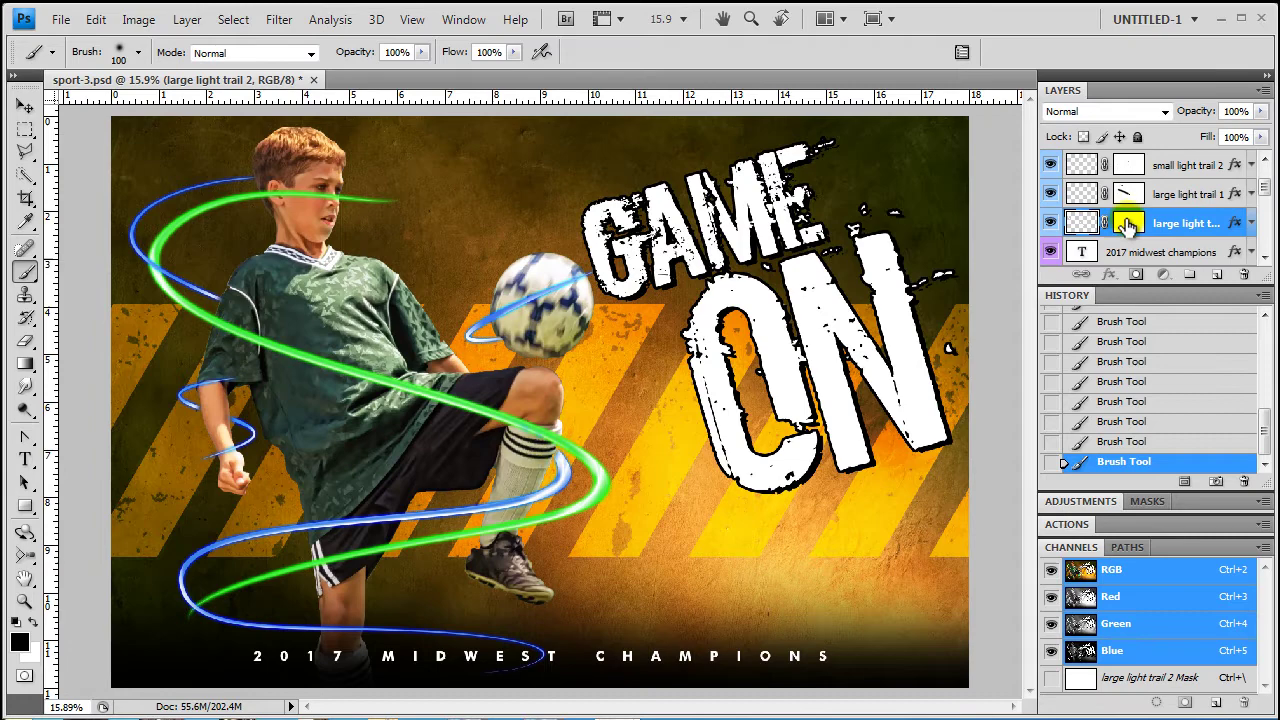
{"action": "key", "text": "ctrl+backslash"}
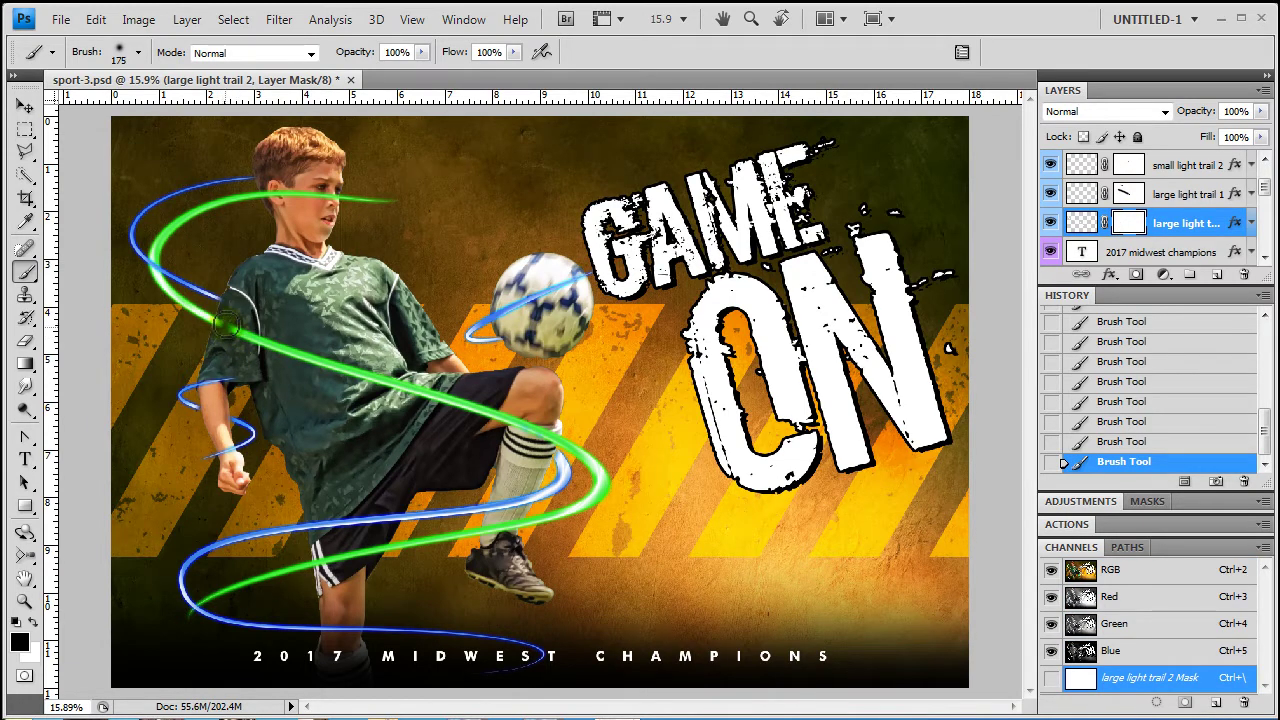
{"action": "mouse_move", "coordinate": [227, 325]}
{"action": "left_mouse_down"}
{"action": "mouse_move", "coordinate": [272, 352]}
{"action": "mouse_move", "coordinate": [242, 329]}
{"action": "mouse_move", "coordinate": [352, 372]}
{"action": "mouse_move", "coordinate": [295, 352]}
{"action": "mouse_move", "coordinate": [471, 394]}
{"action": "mouse_move", "coordinate": [528, 420]}
{"action": "mouse_move", "coordinate": [514, 438]}
{"action": "mouse_move", "coordinate": [548, 444]}
{"action": "left_mouse_up"}
{"action": "key", "text": "bracketleft"}
{"action": "key", "text": "bracketleft"}
{"action": "key", "text": "bracketleft"}
{"action": "key", "text": "bracketleft"}
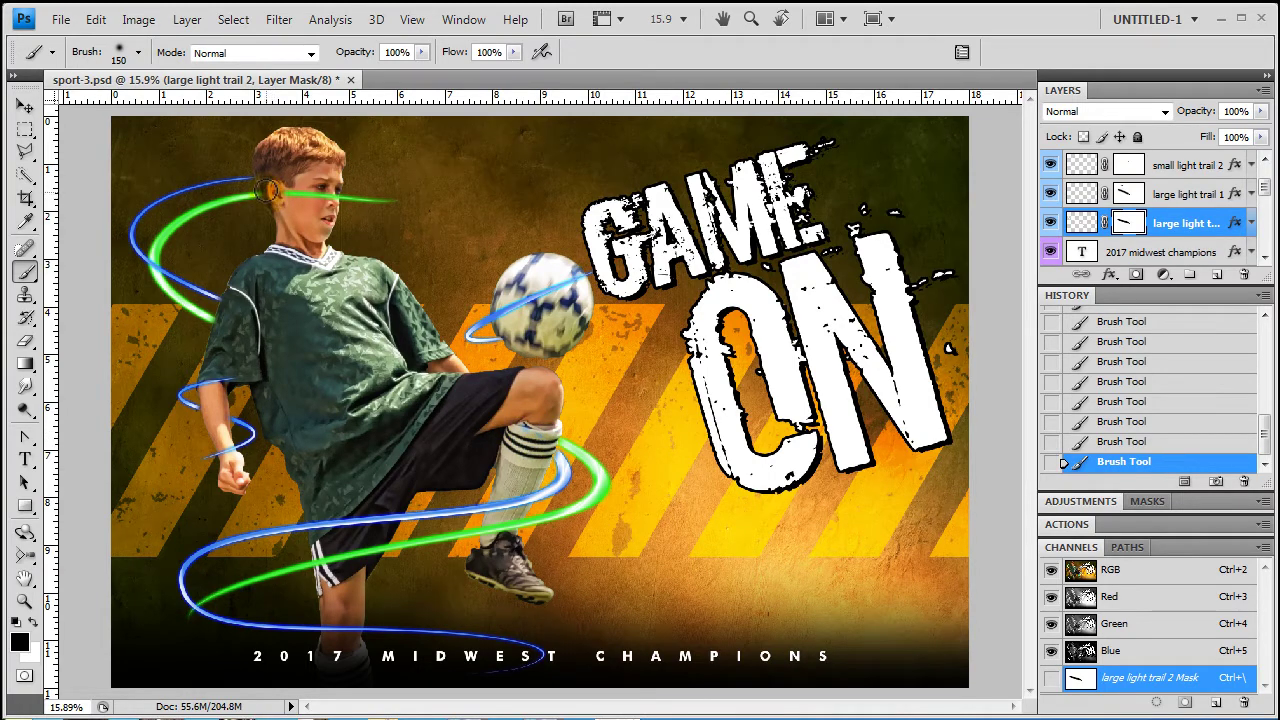
{"action": "left_click_drag", "start_coordinate": [303, 195], "coordinate": [340, 199]}
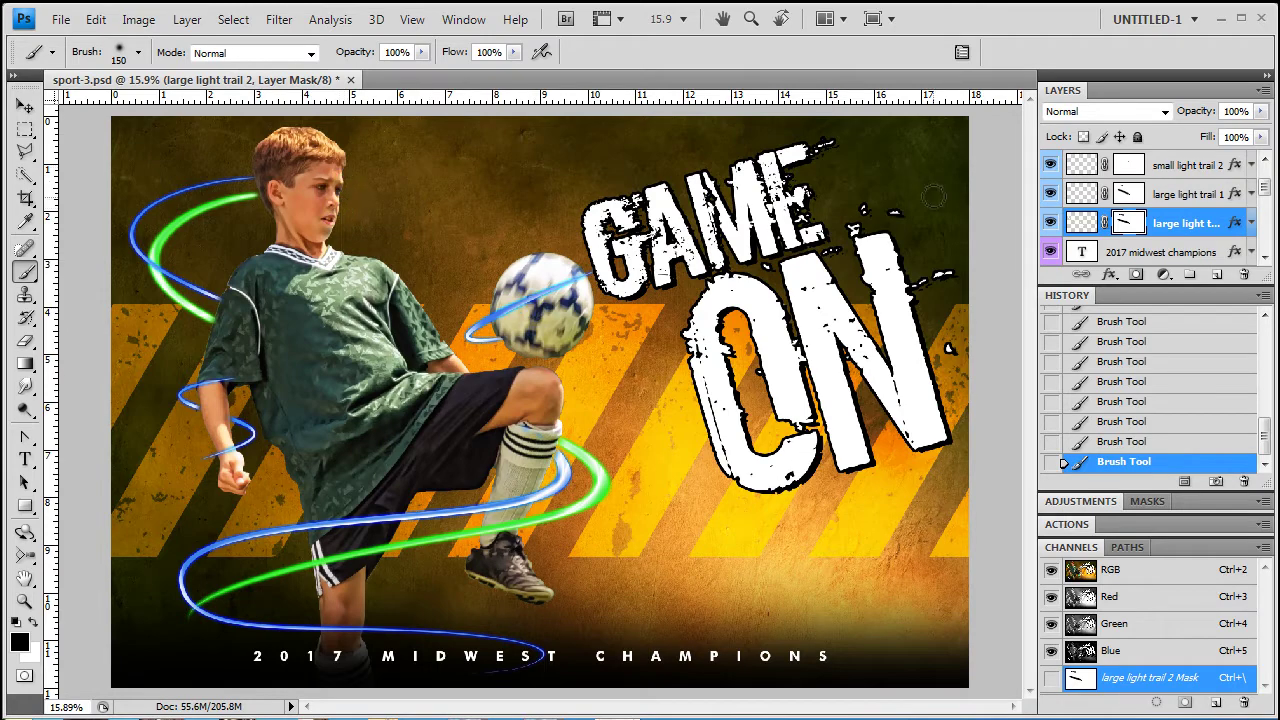
{"action": "left_click", "coordinate": [1129, 194]}
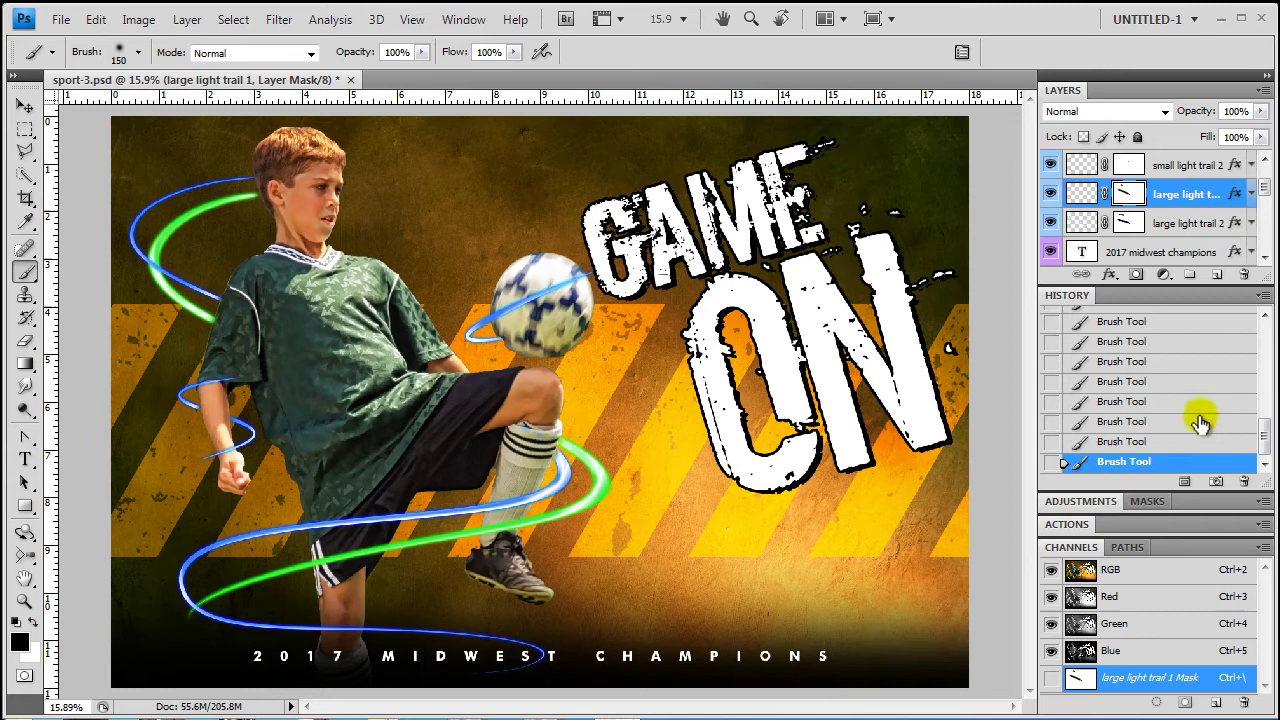
Enable Hue/Saturation 1 and colorize the background green: Hue 94, Saturation 52, Lightness +8
{"action": "left_click_drag", "start_coordinate": [1265, 193], "coordinate": [1265, 228]}
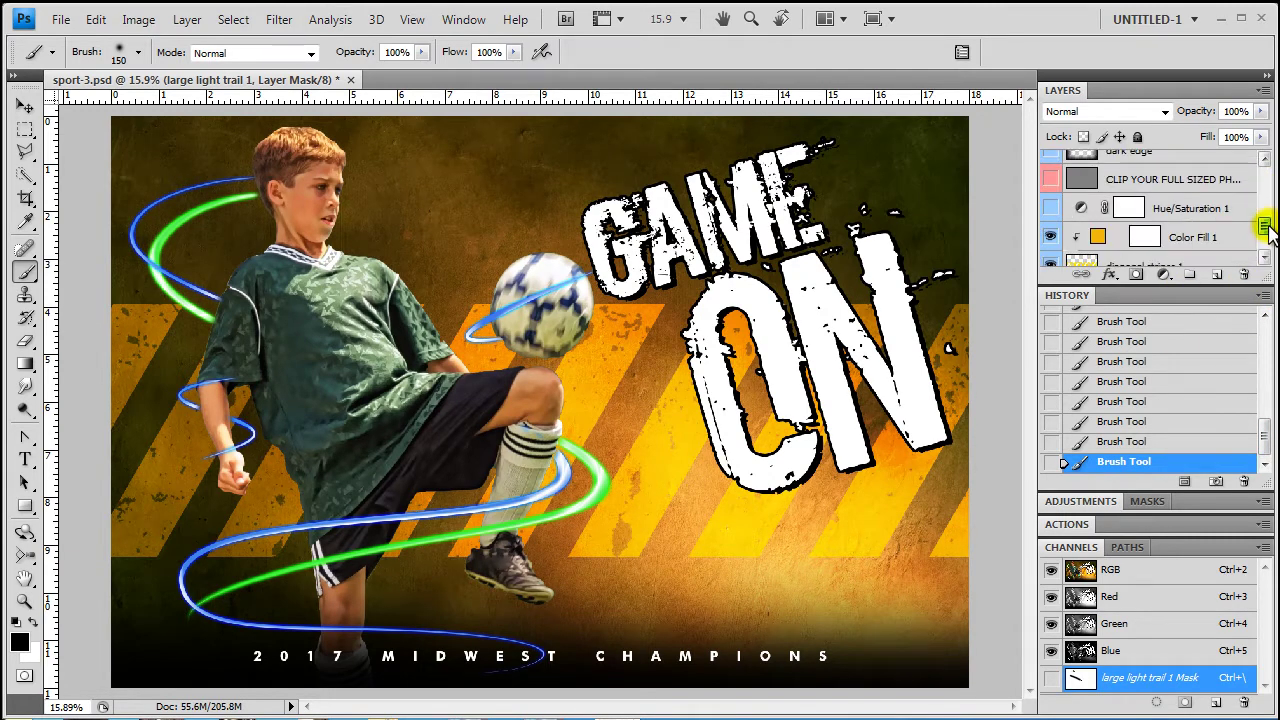
{"action": "left_click", "coordinate": [1050, 203]}
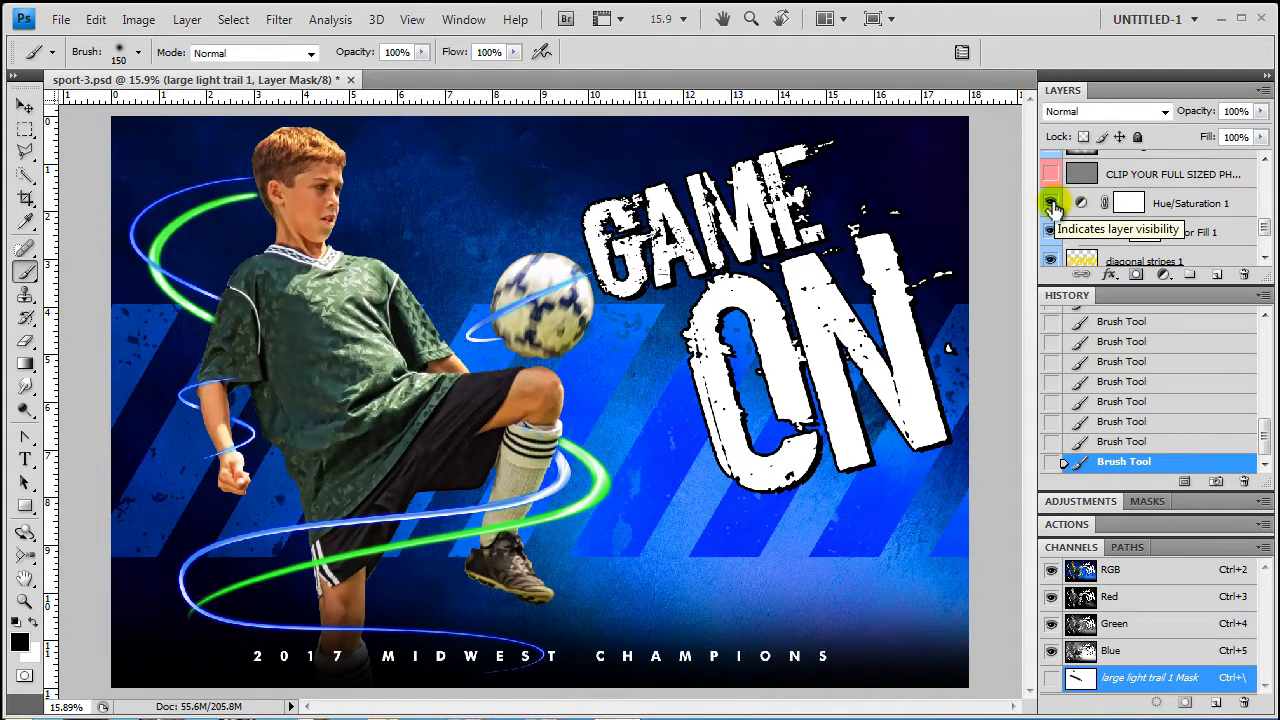
{"action": "left_click", "coordinate": [1165, 205]}
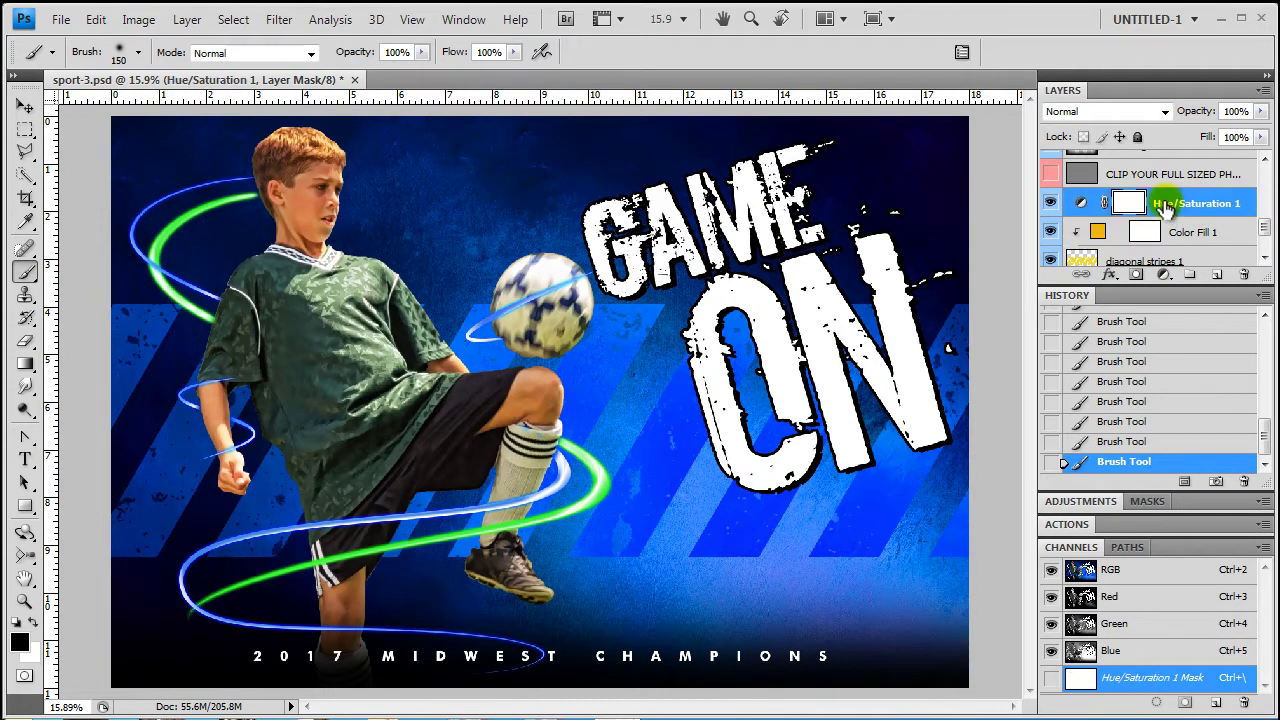
{"action": "left_click", "coordinate": [1083, 205]}
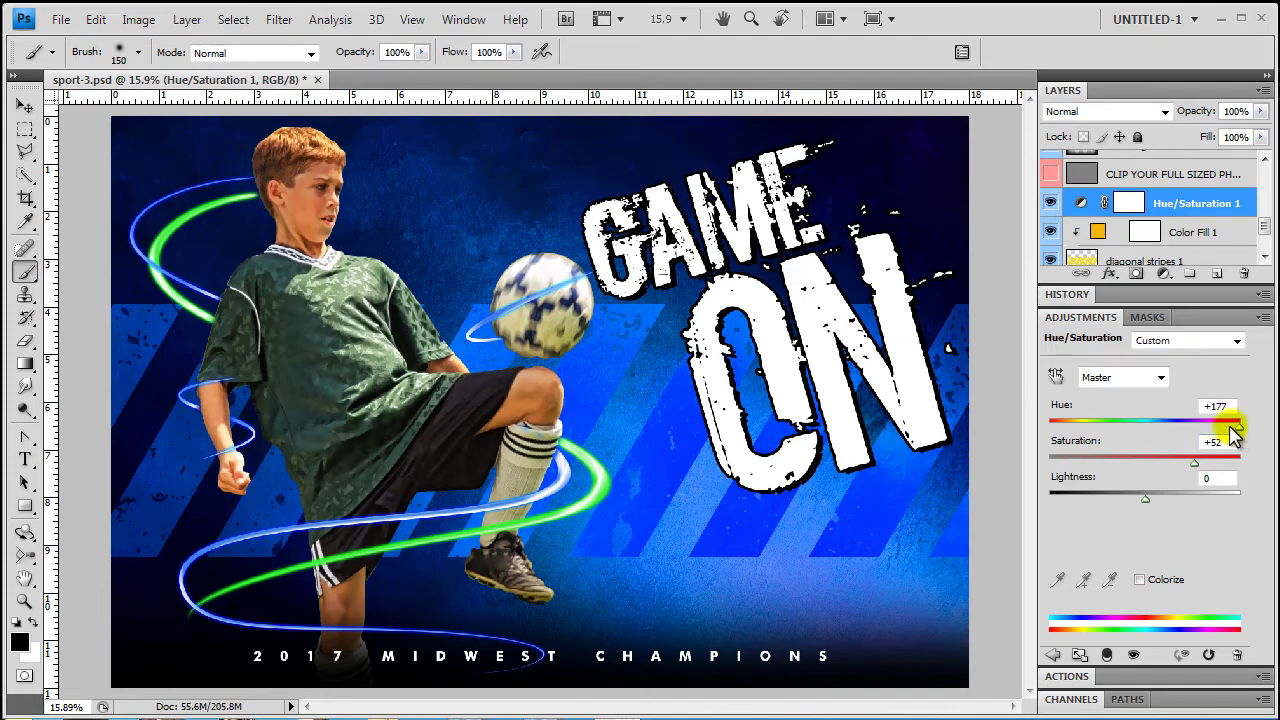
{"action": "left_click_drag", "start_coordinate": [1231, 424], "coordinate": [1166, 437]}
{"action": "left_click", "coordinate": [1141, 581]}
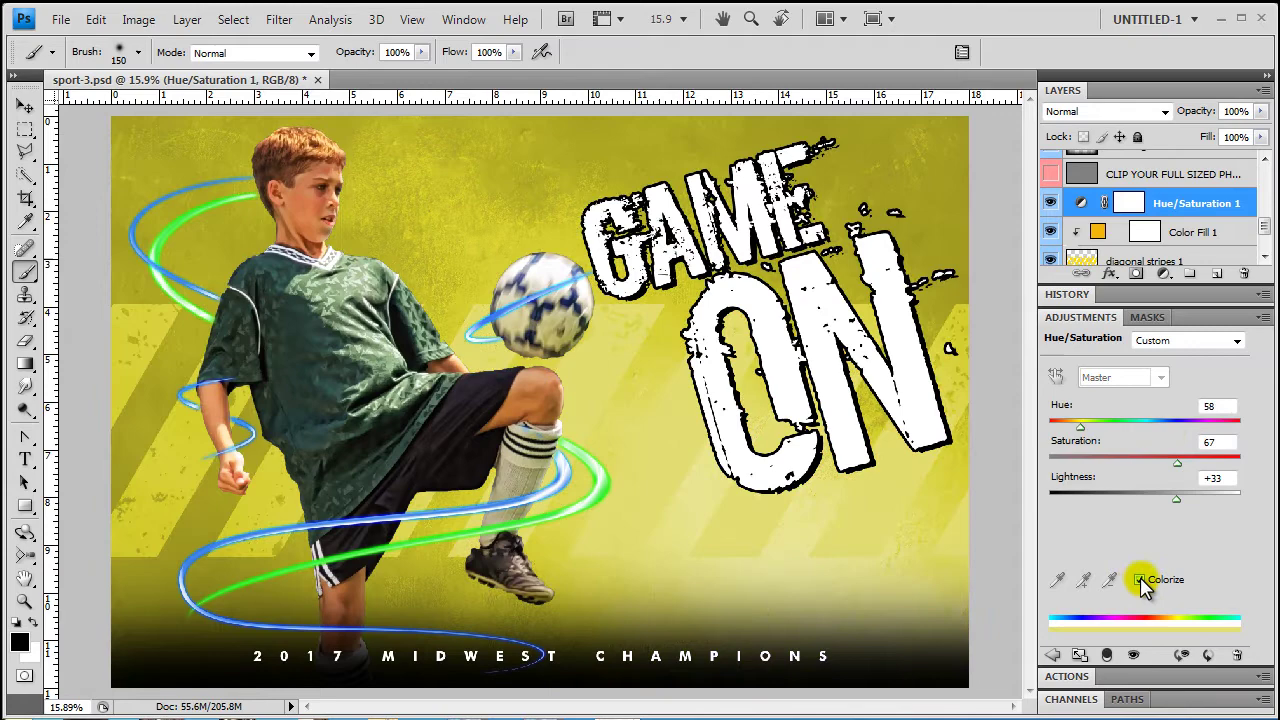
{"action": "mouse_move", "coordinate": [1146, 498]}
{"action": "left_mouse_down"}
{"action": "mouse_move", "coordinate": [1168, 500]}
{"action": "mouse_move", "coordinate": [1145, 514]}
{"action": "left_mouse_up"}
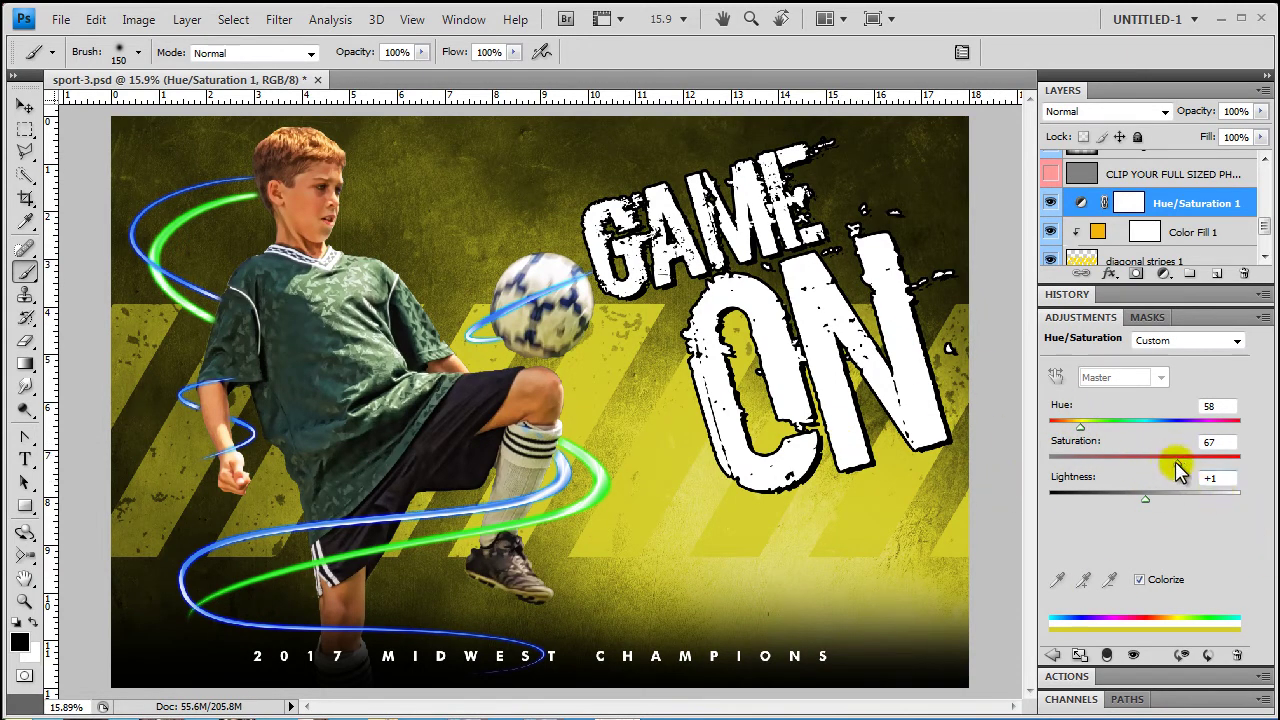
{"action": "left_click_drag", "start_coordinate": [1080, 430], "coordinate": [1094, 436]}
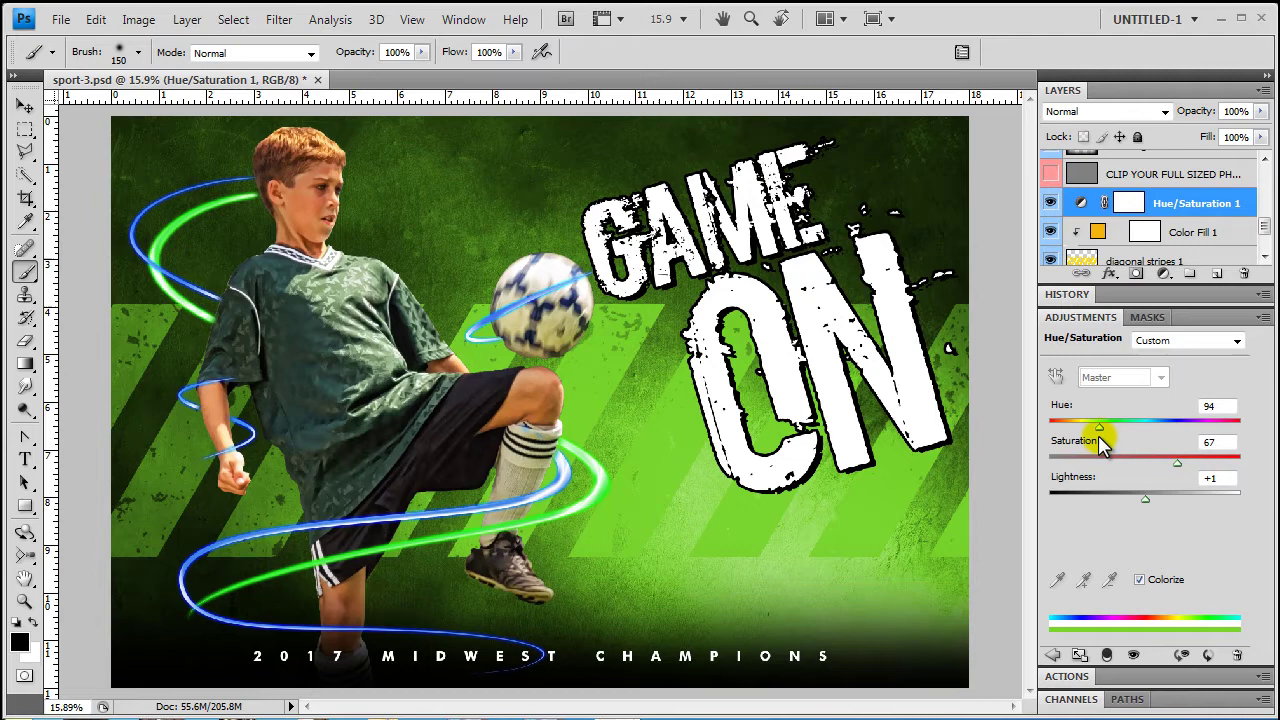
{"action": "left_click_drag", "start_coordinate": [1176, 463], "coordinate": [1154, 503]}
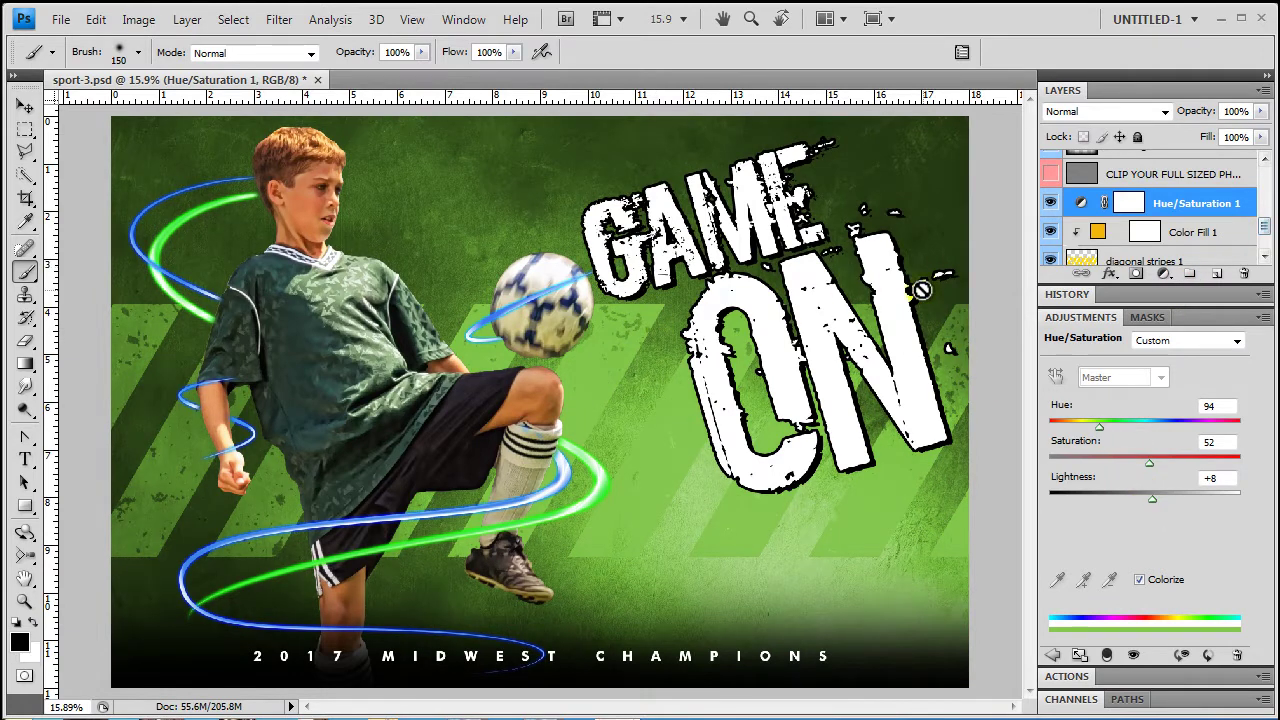
{"action": "left_click_drag", "start_coordinate": [1264, 226], "coordinate": [1260, 163]}
Retype the GAME ON title lines as the player's first and last name
{"action": "left_click", "coordinate": [1125, 166]}
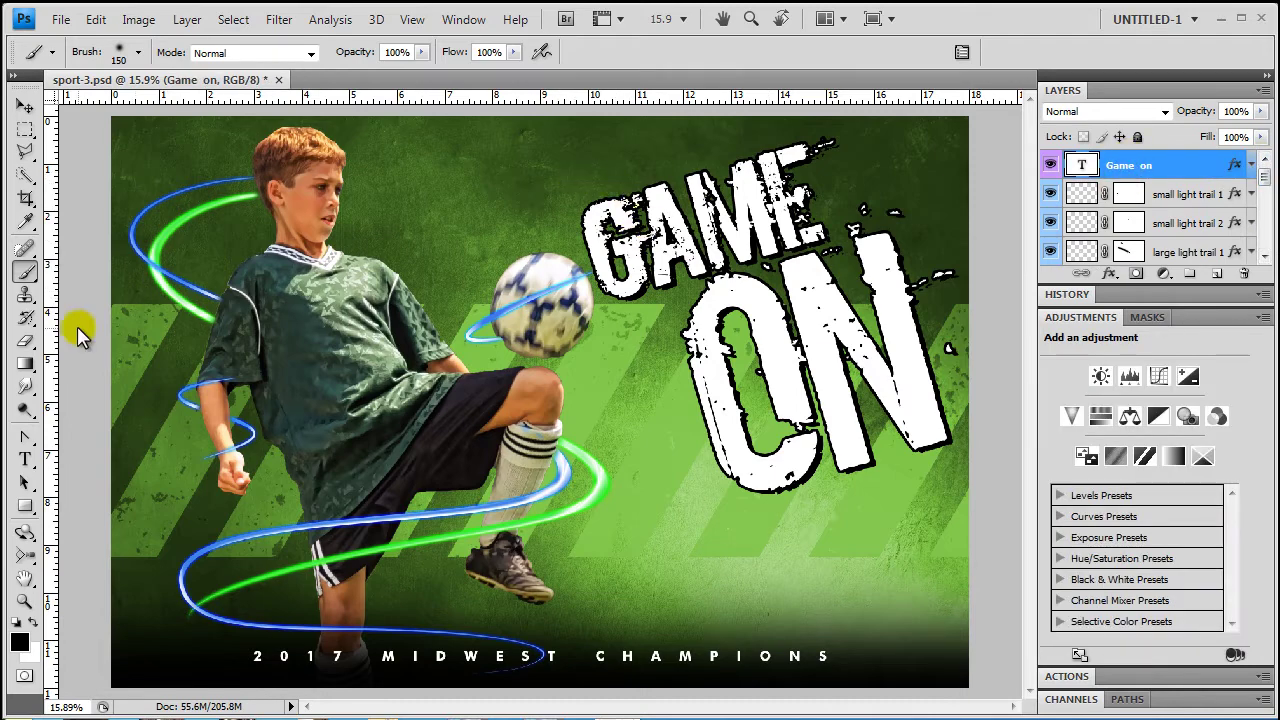
{"action": "left_click", "coordinate": [25, 459]}
{"action": "left_click_drag", "start_coordinate": [595, 232], "coordinate": [835, 193]}
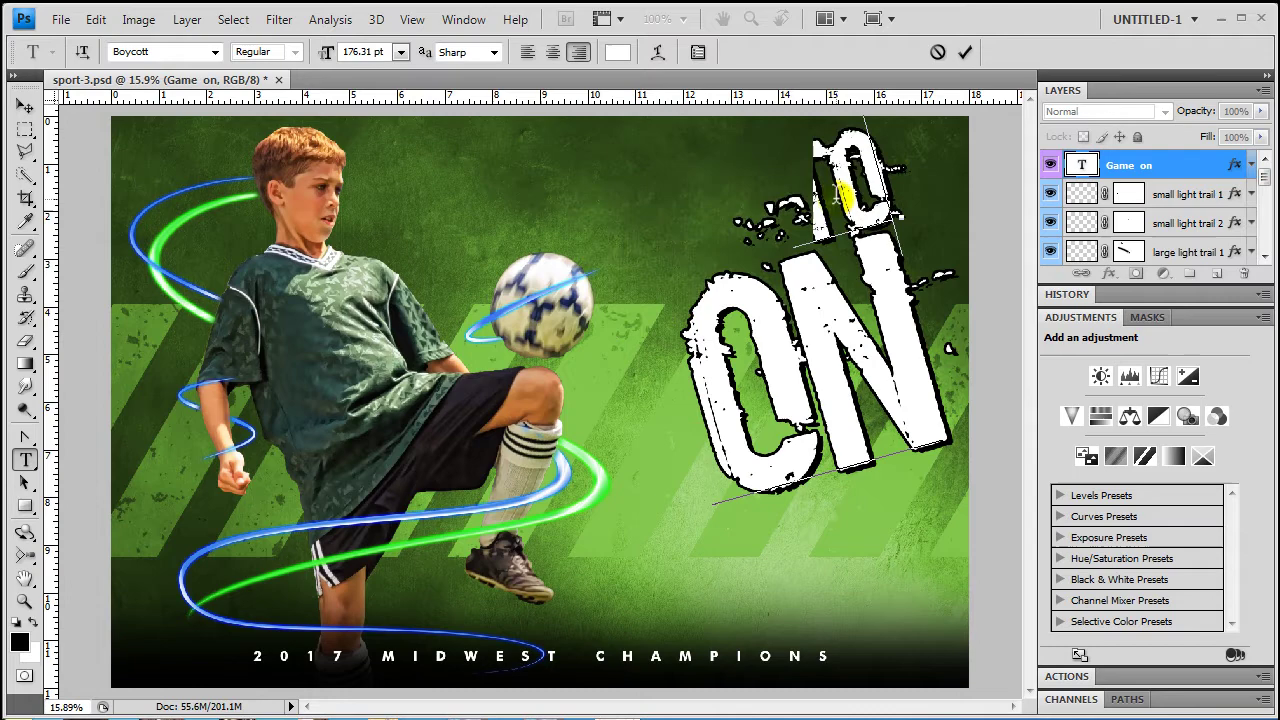
{"action": "double_click", "coordinate": [838, 345]}
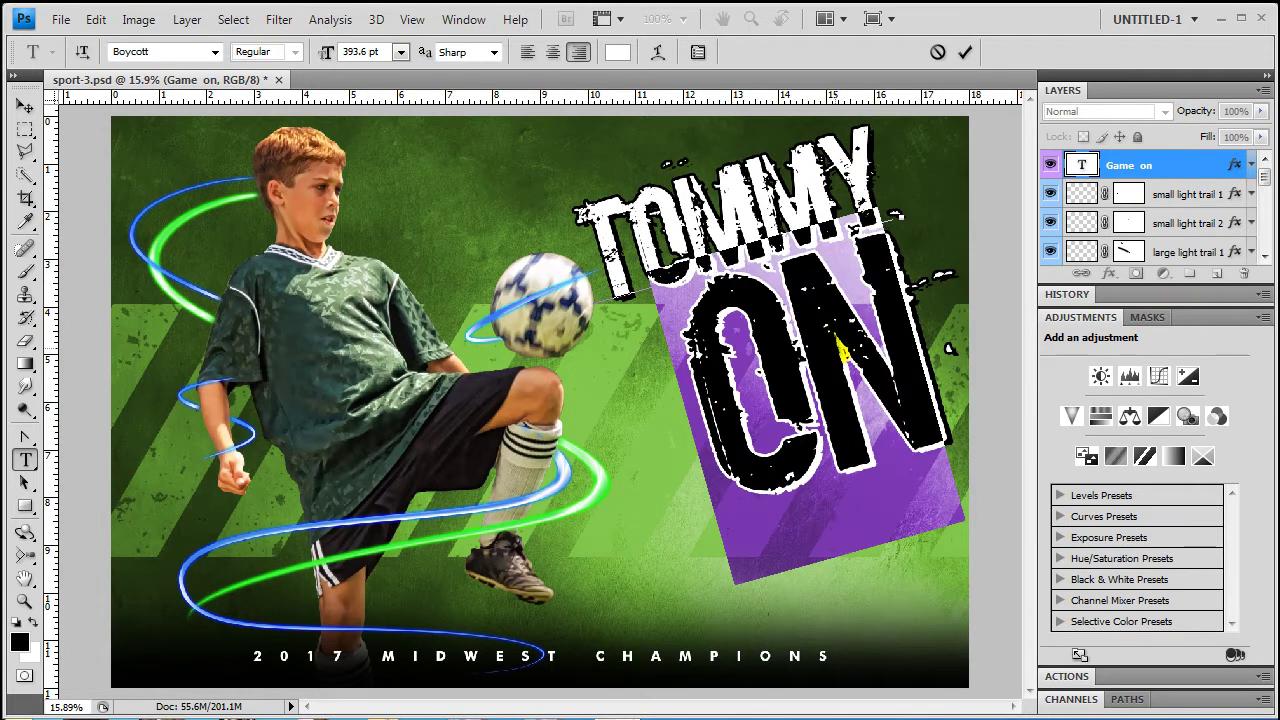
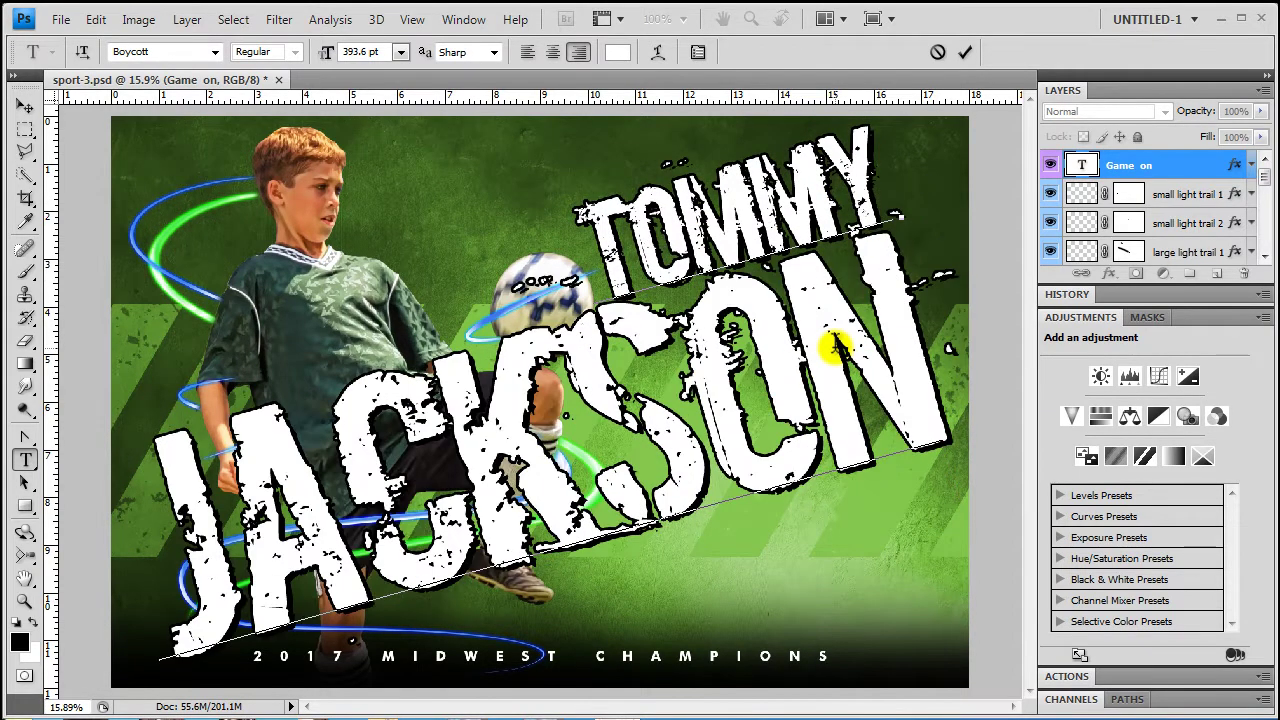
In the Character panel, shrink the surname line and set the leading to about 197 pt
{"action": "double_click", "coordinate": [720, 382]}
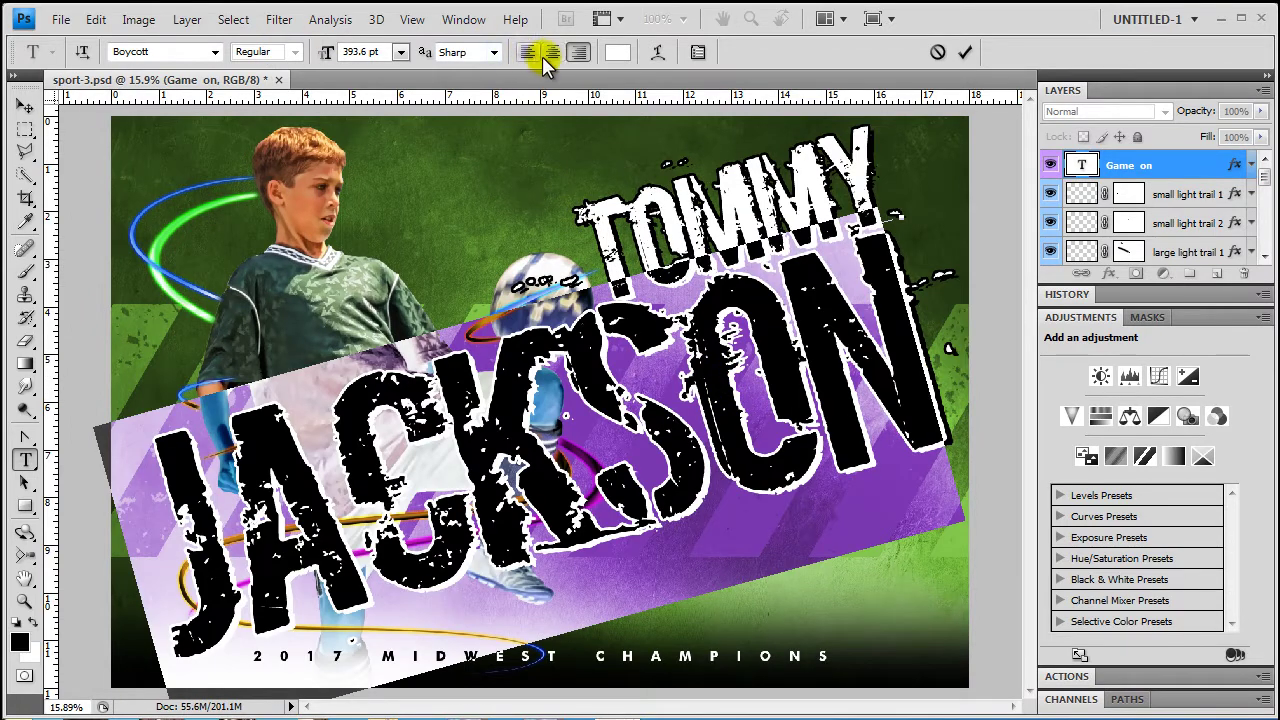
{"action": "left_click", "coordinate": [464, 20]}
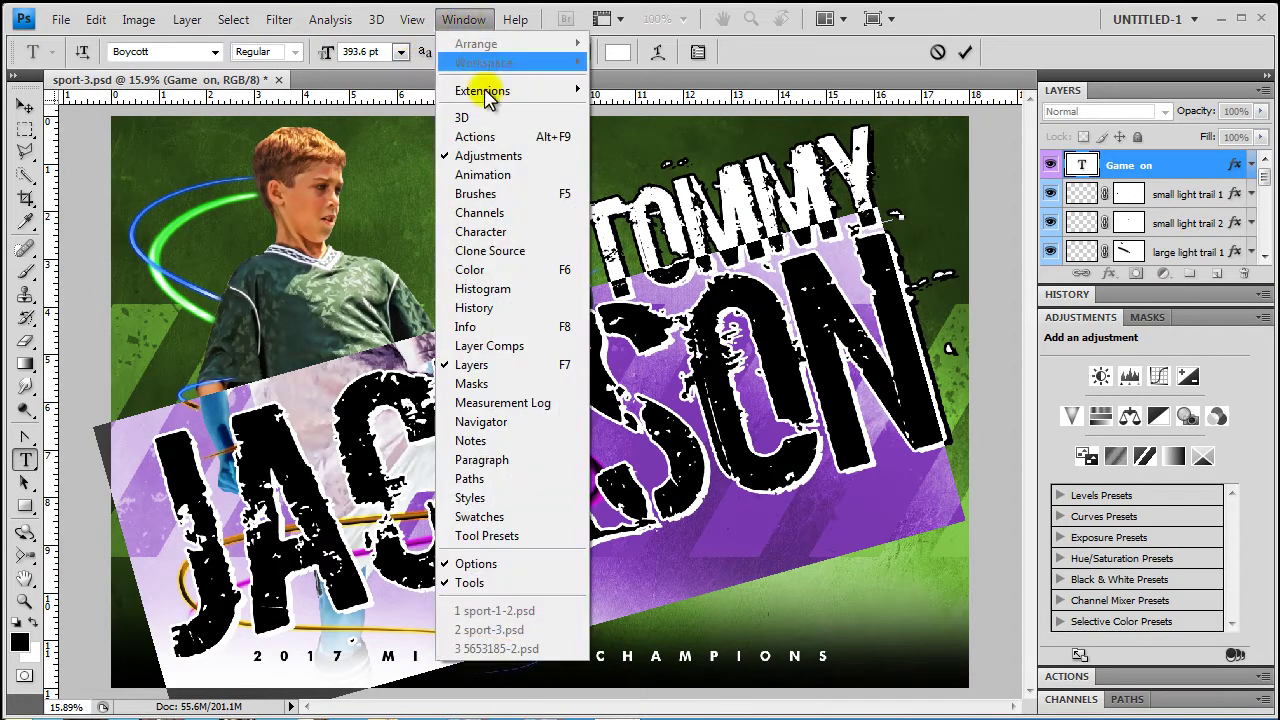
{"action": "left_click", "coordinate": [490, 234]}
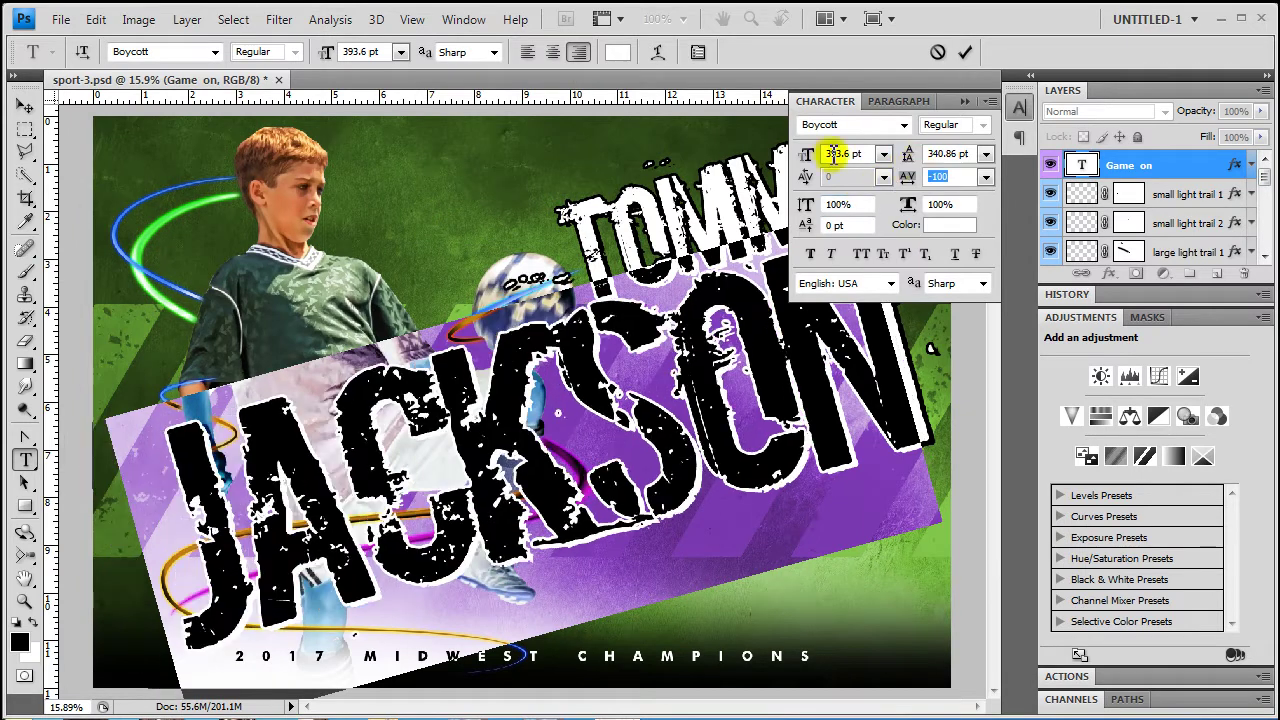
{"action": "left_click_drag", "start_coordinate": [833, 153], "coordinate": [785, 255]}
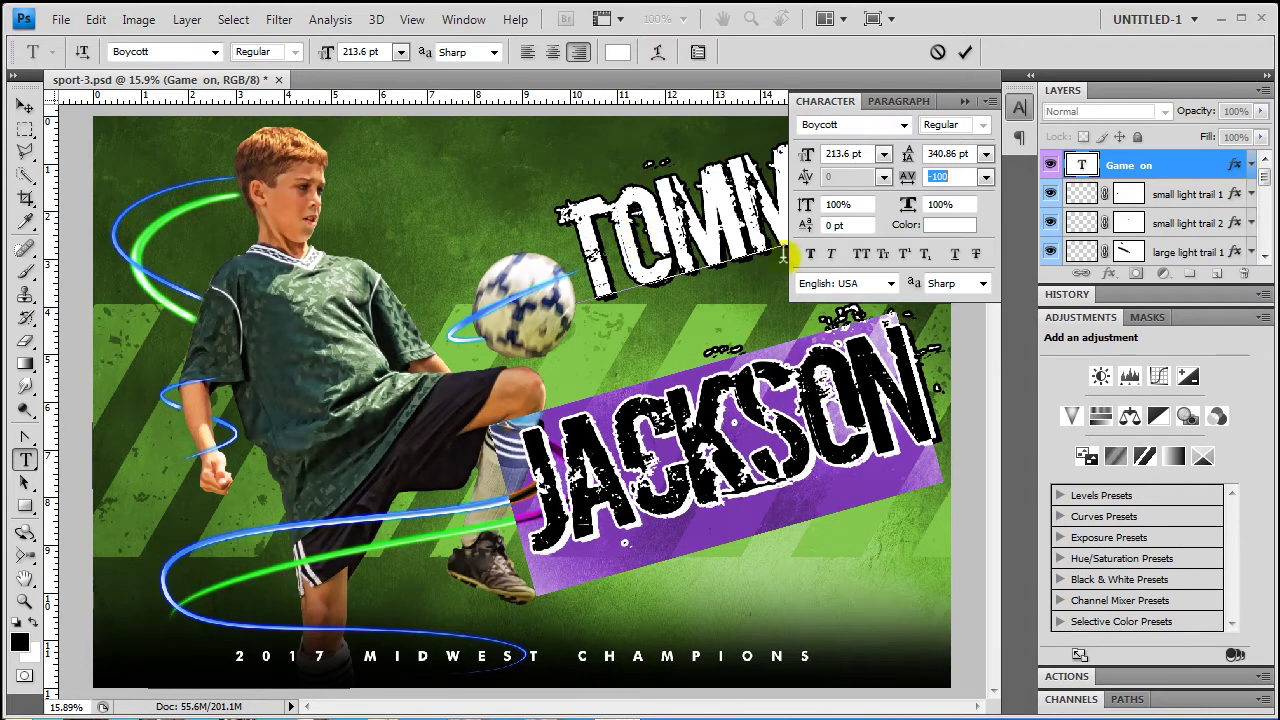
{"action": "key", "text": "ctrl+a"}
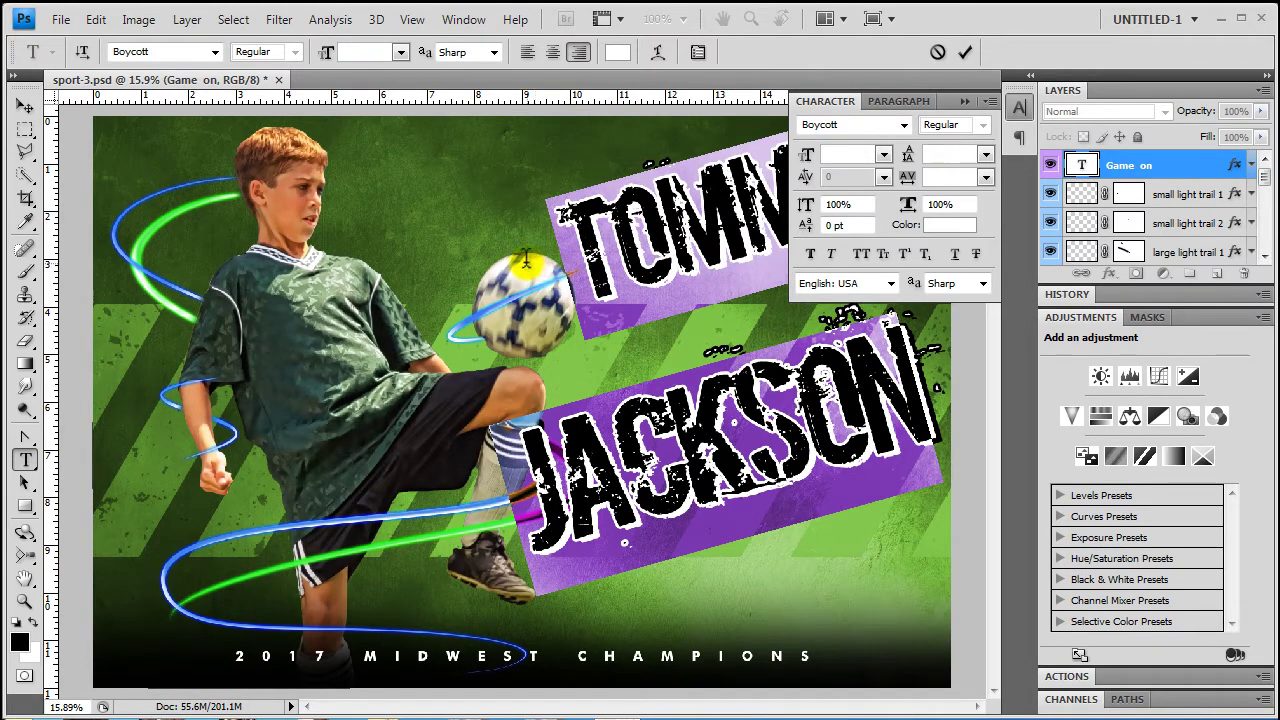
{"action": "left_click", "coordinate": [932, 154]}
{"action": "type", "text": "1"}
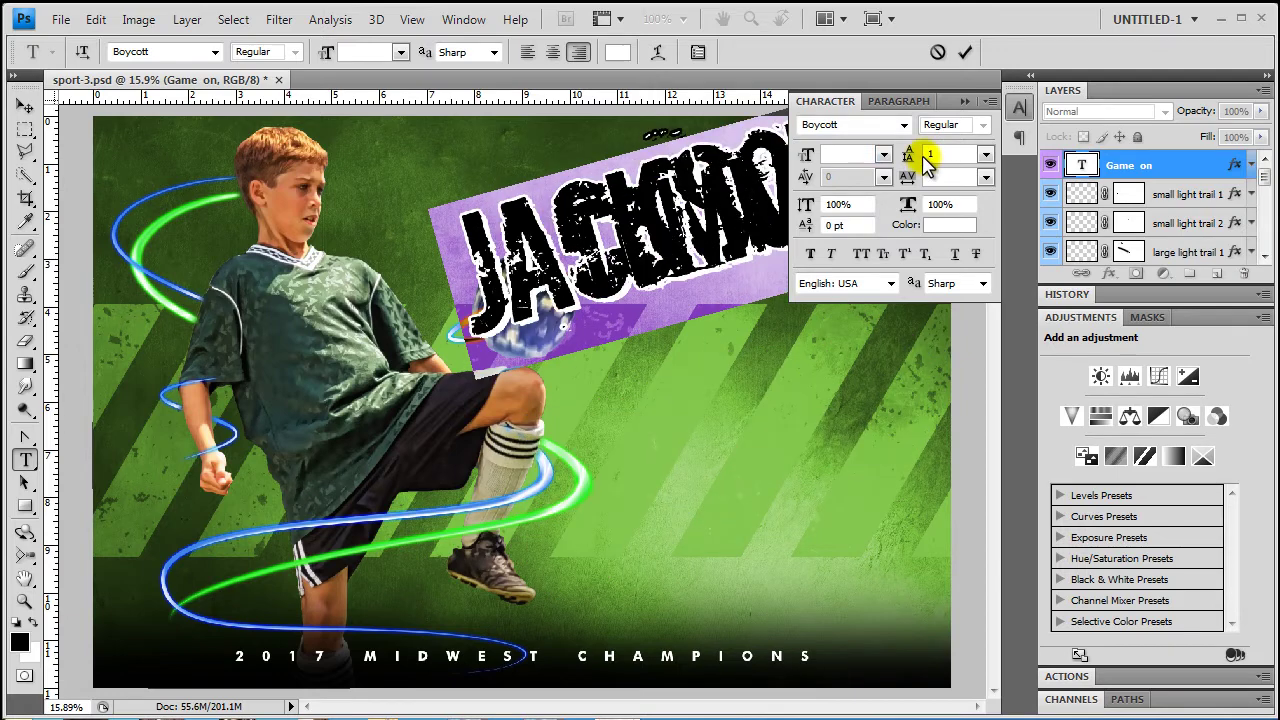
{"action": "left_click_drag", "start_coordinate": [903, 155], "coordinate": [1088, 166]}
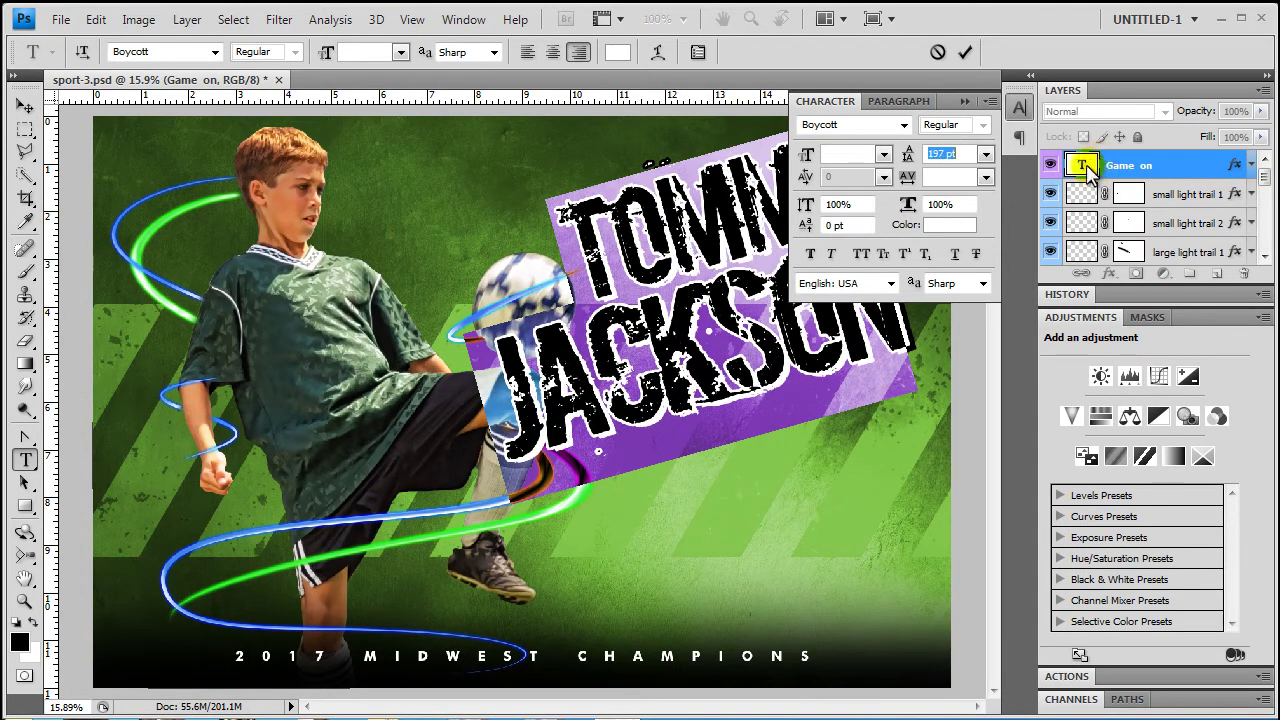
Commit the name, move its layer below the player, and scale it to about 95% in the upper right
{"action": "left_click", "coordinate": [24, 106]}
{"action": "left_click_drag", "start_coordinate": [708, 265], "coordinate": [729, 320]}
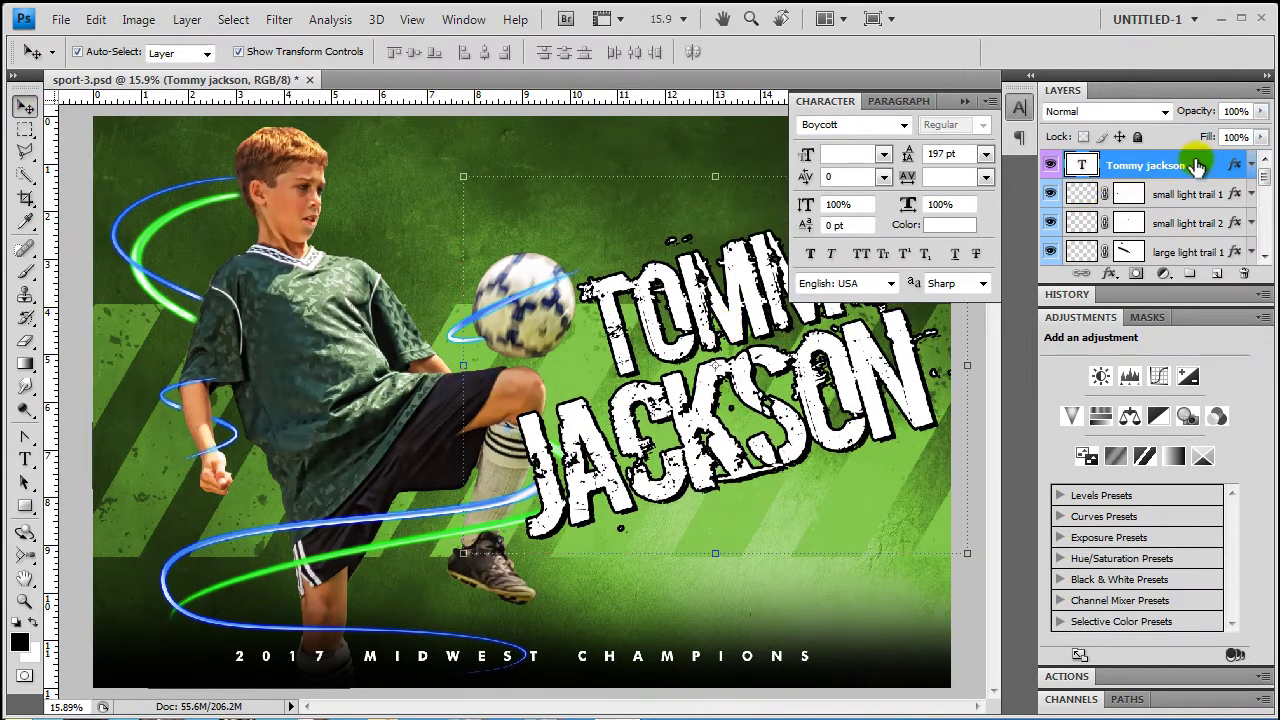
{"action": "mouse_move", "coordinate": [1190, 168]}
{"action": "left_mouse_down"}
{"action": "mouse_move", "coordinate": [1203, 302]}
{"action": "mouse_move", "coordinate": [1197, 170]}
{"action": "left_mouse_up"}
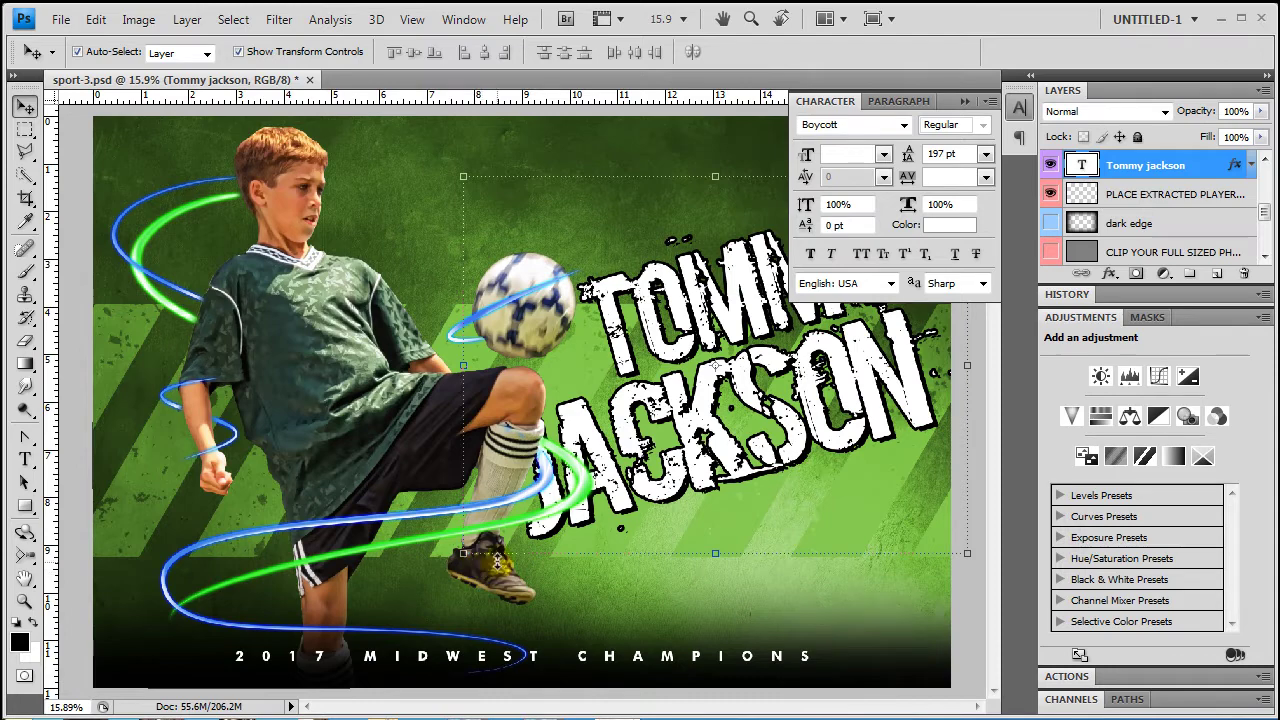
{"action": "left_click_drag", "start_coordinate": [461, 555], "coordinate": [490, 543]}
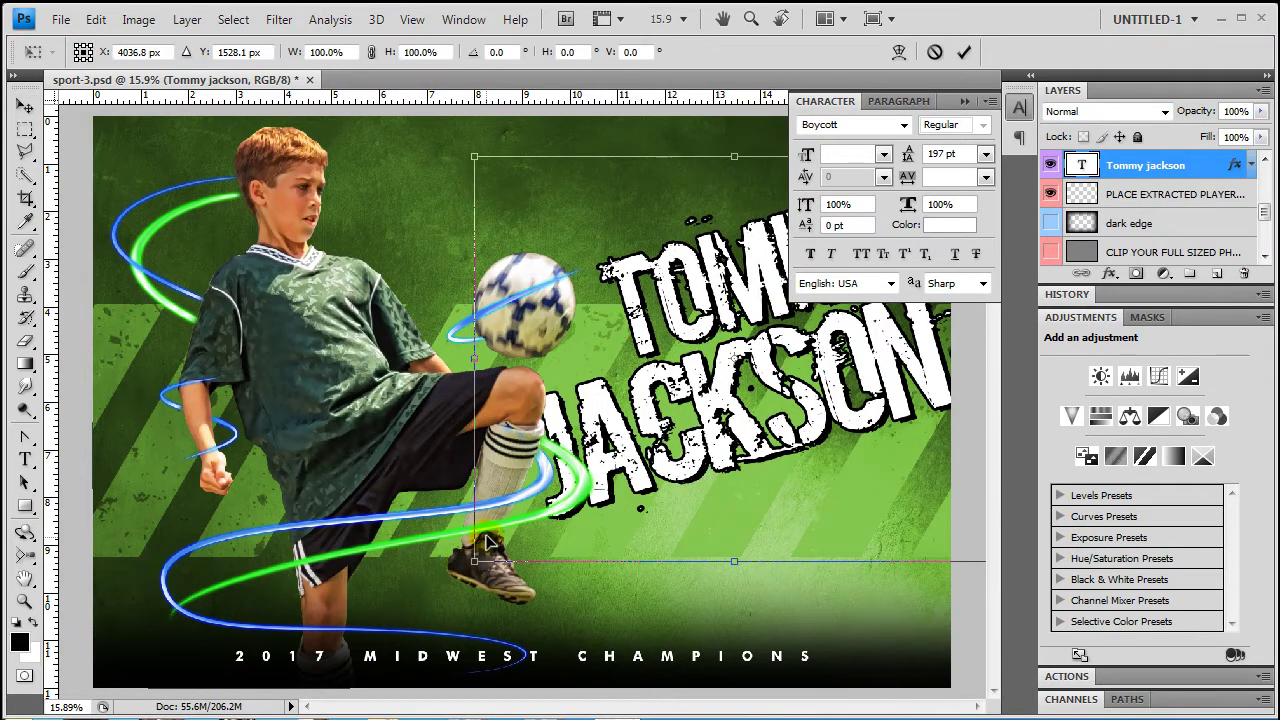
{"action": "left_click_drag", "start_coordinate": [754, 444], "coordinate": [730, 393]}
{"action": "left_click_drag", "start_coordinate": [950, 101], "coordinate": [1222, 60]}
{"action": "left_click_drag", "start_coordinate": [467, 509], "coordinate": [495, 488]}
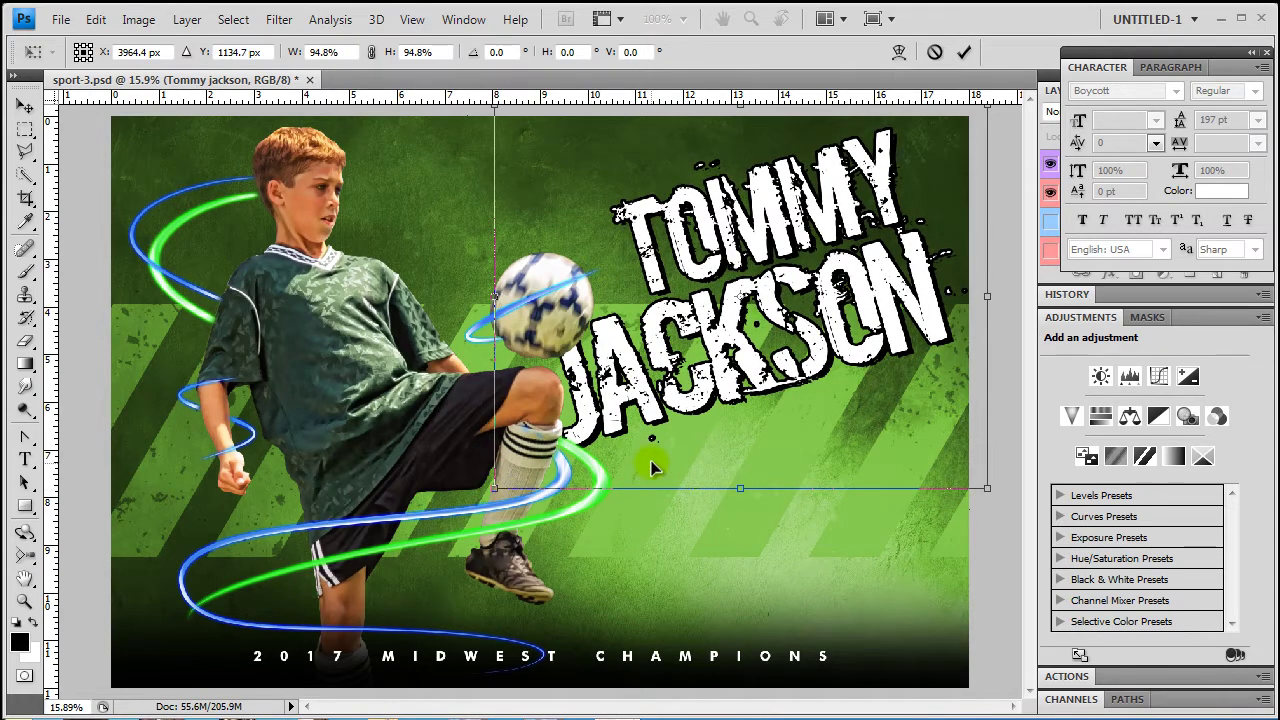
{"action": "key", "text": "Return"}
Replace the tagline '2017 MIDWEST CHAMPIONS' with '2012 MOST VALUABLE PLAYER' and commit it
{"action": "left_click", "coordinate": [25, 460]}
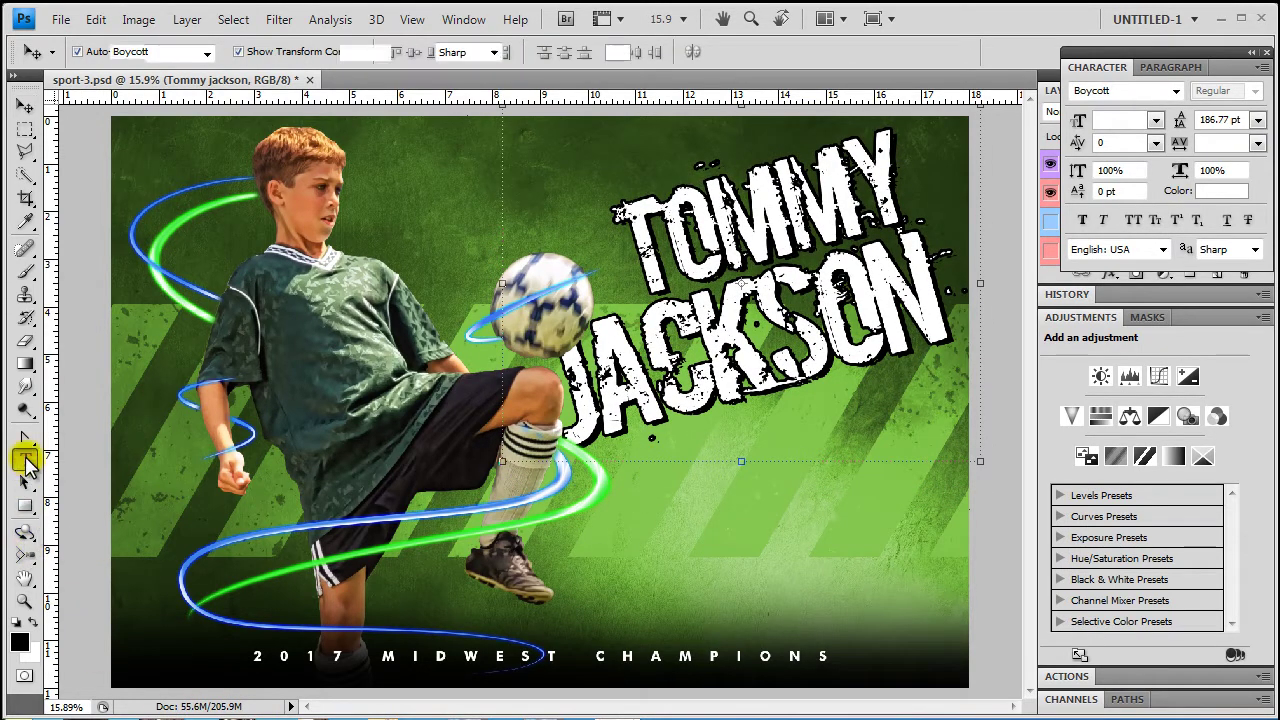
{"action": "triple_click", "coordinate": [498, 656]}
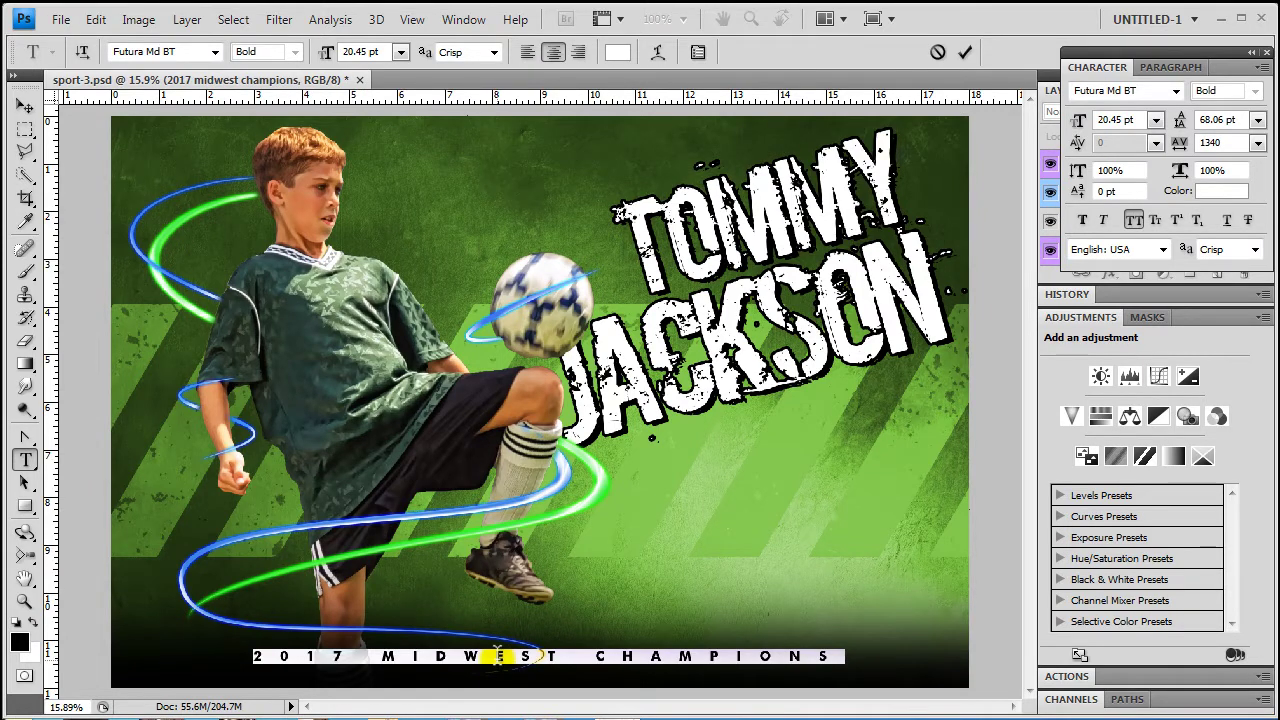
{"action": "type", "text": "2012 M"}
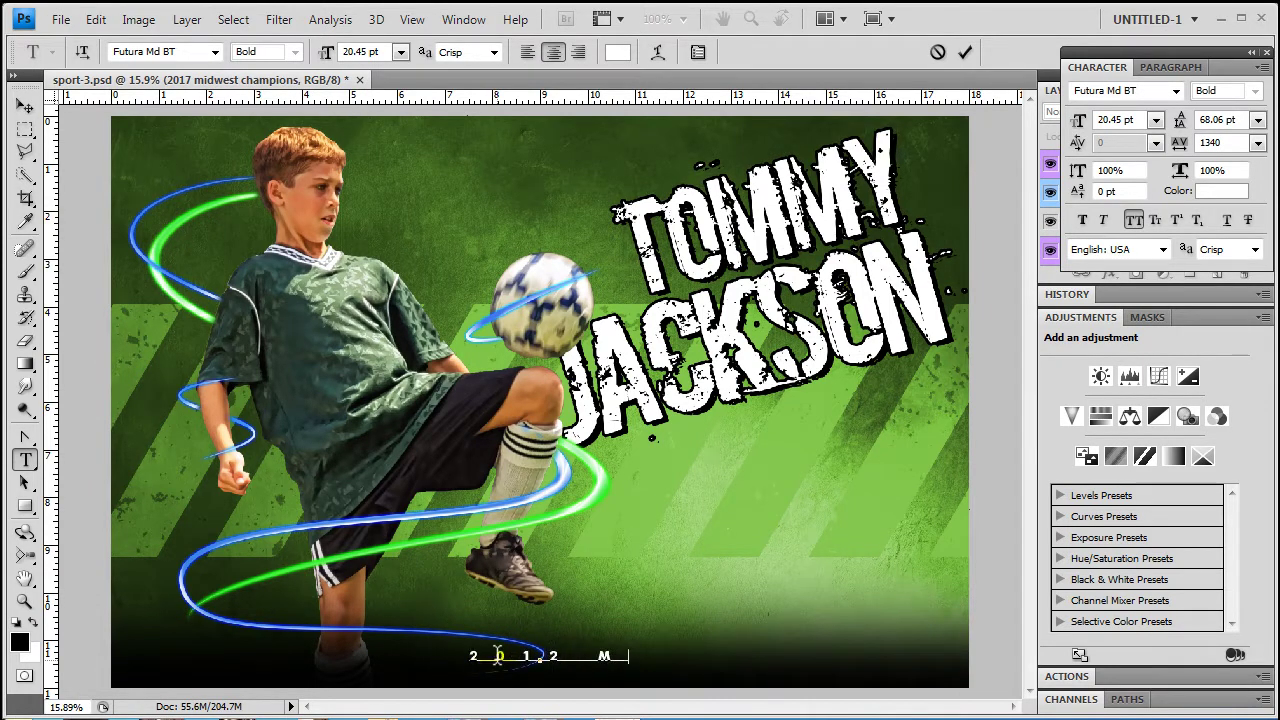
{"action": "type", "text": "OST VALUABL"}
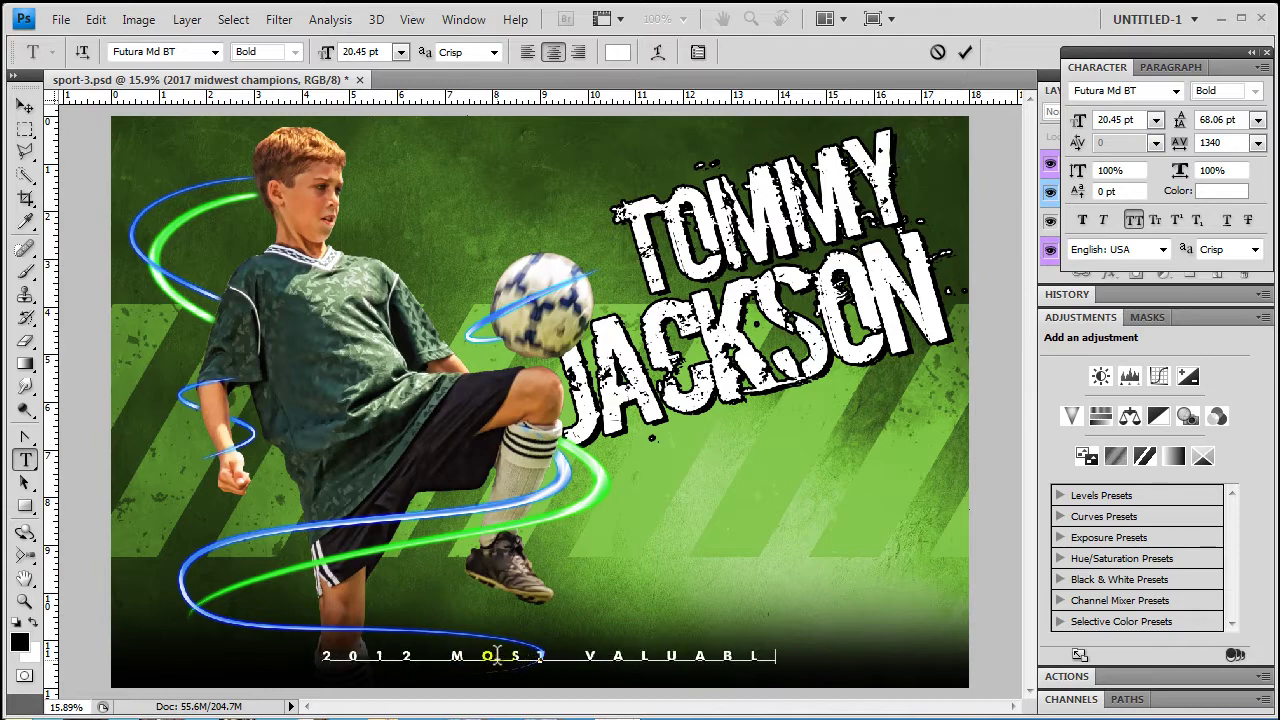
{"action": "type", "text": "E PLAYER"}
{"action": "left_click", "coordinate": [24, 105]}
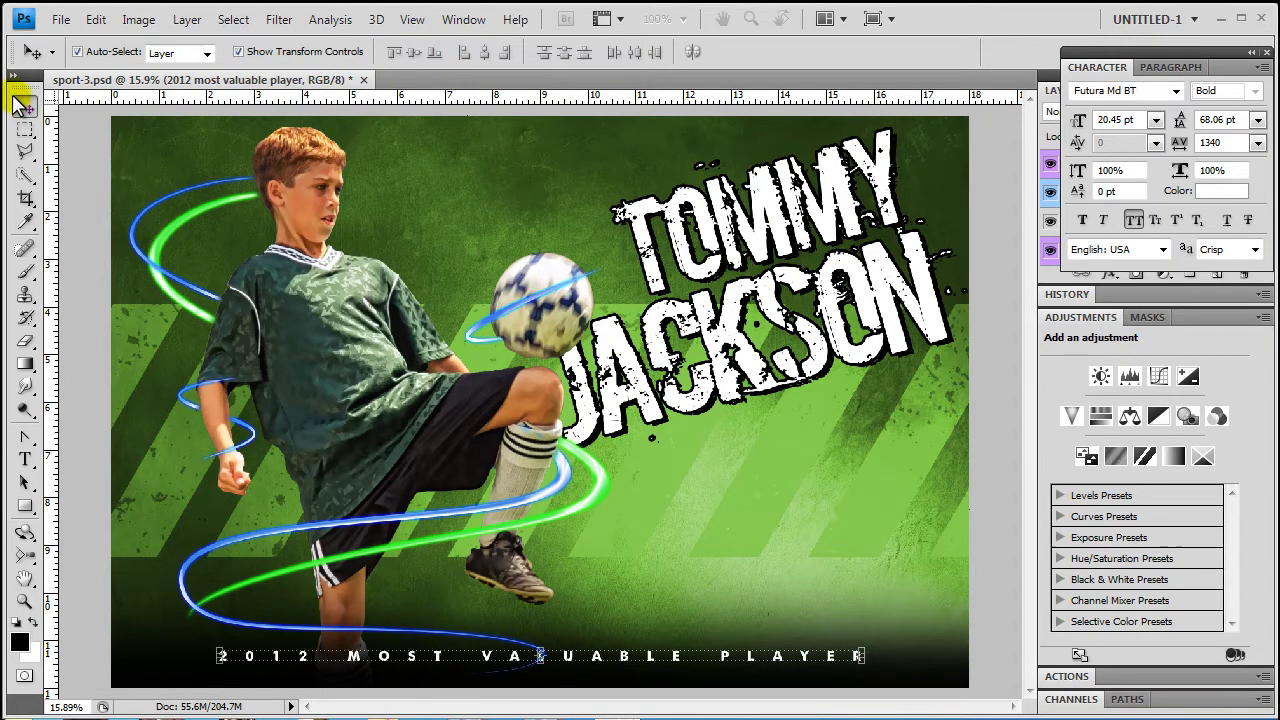